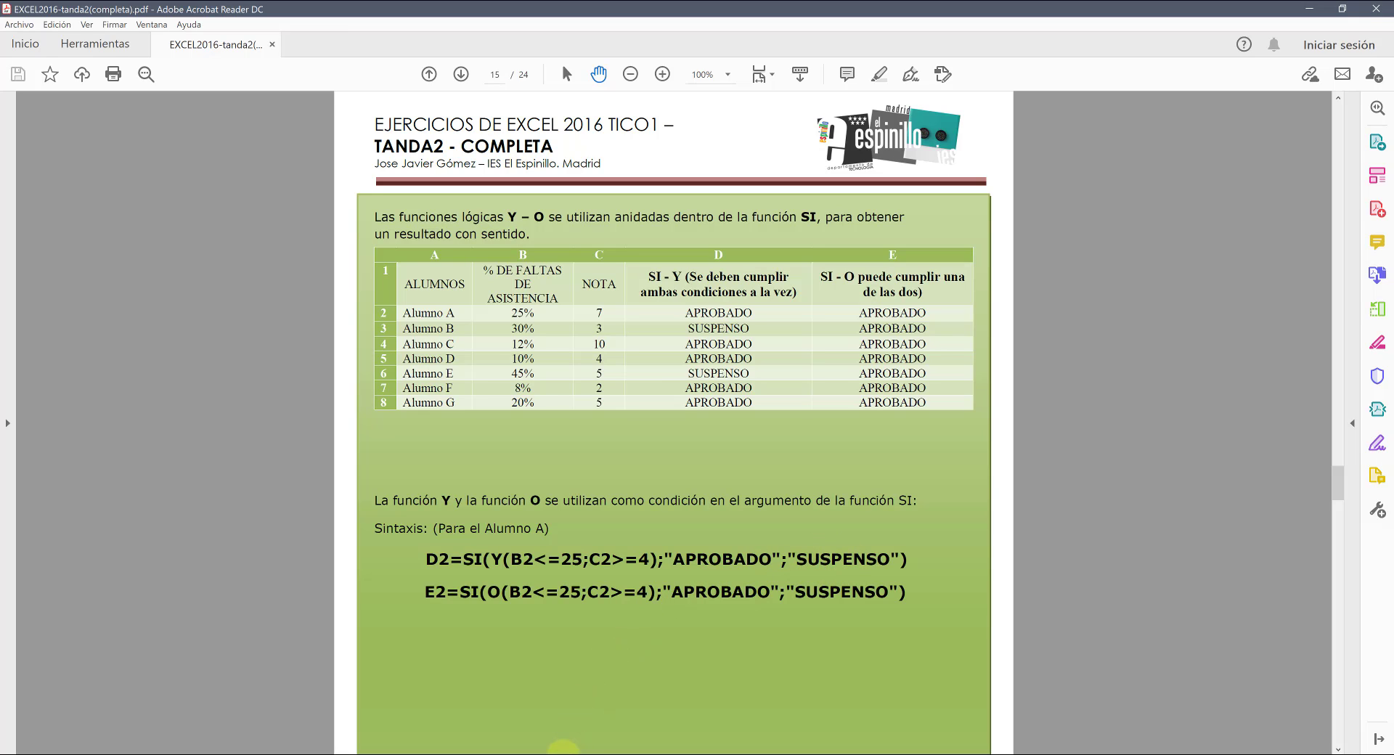
Switch to the EjemploFuncionesLogicas.xlsx workbook in Excel and clear the ¿CUMPLE CONDICIONES? results in E3:E9.
left_click(552, 754)
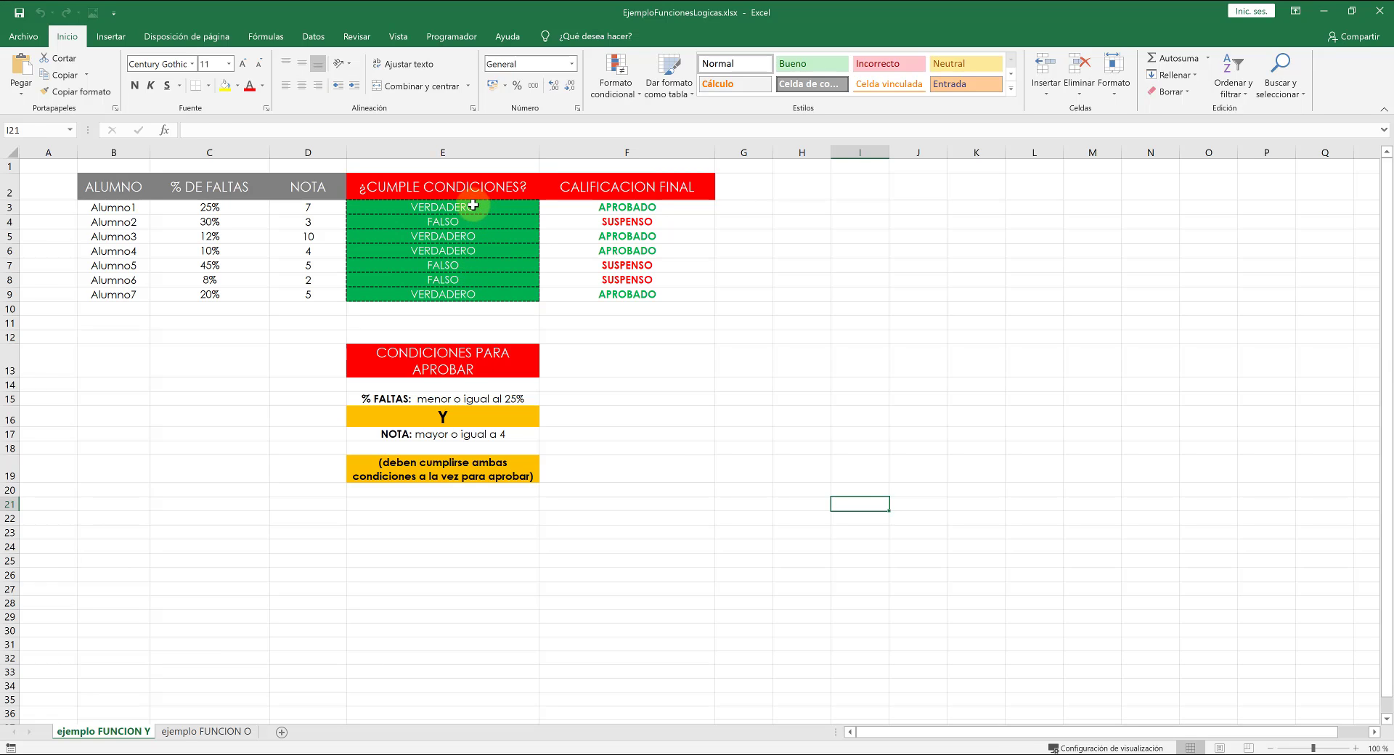
left_click_drag(473, 206, 472, 294)
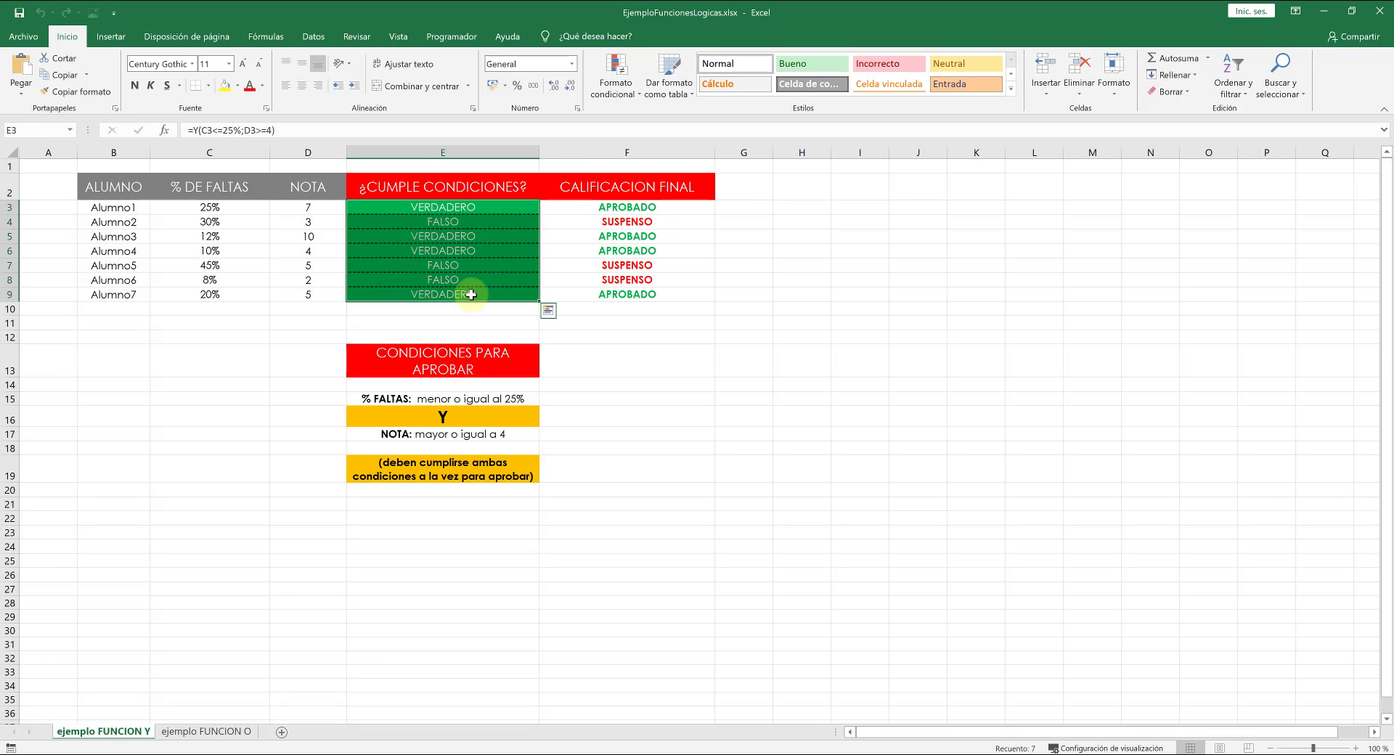
key("Delete")
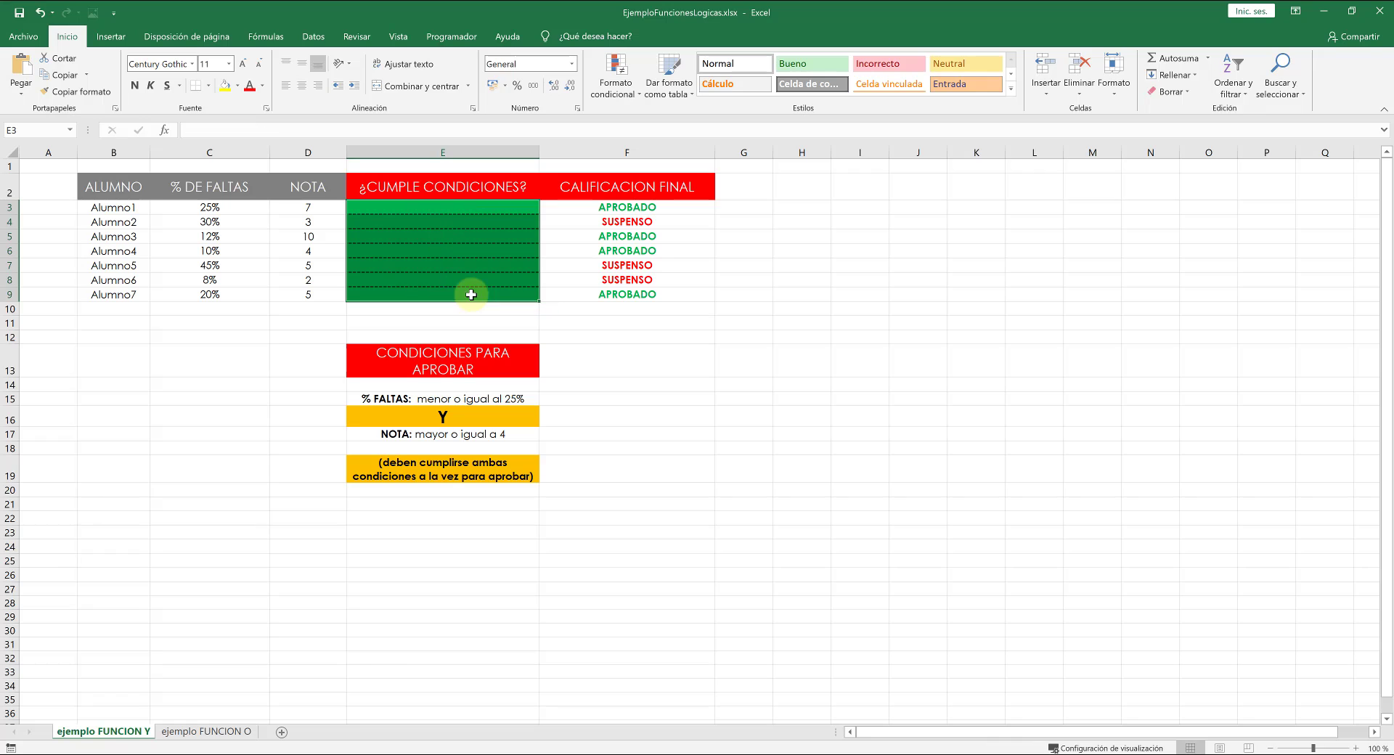
left_click(827, 272)
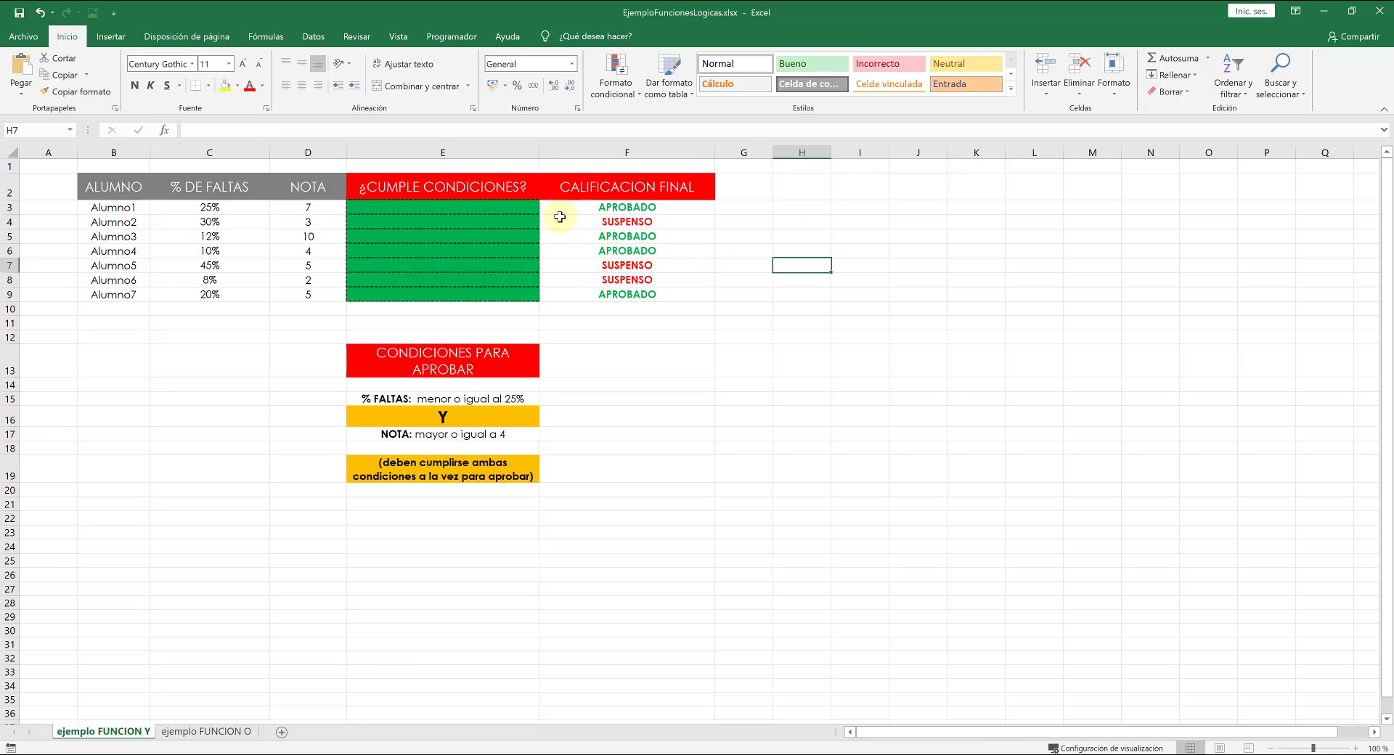
Begin a formula in E3 with the Y function for Alumno1's conditions.
left_click(464, 207)
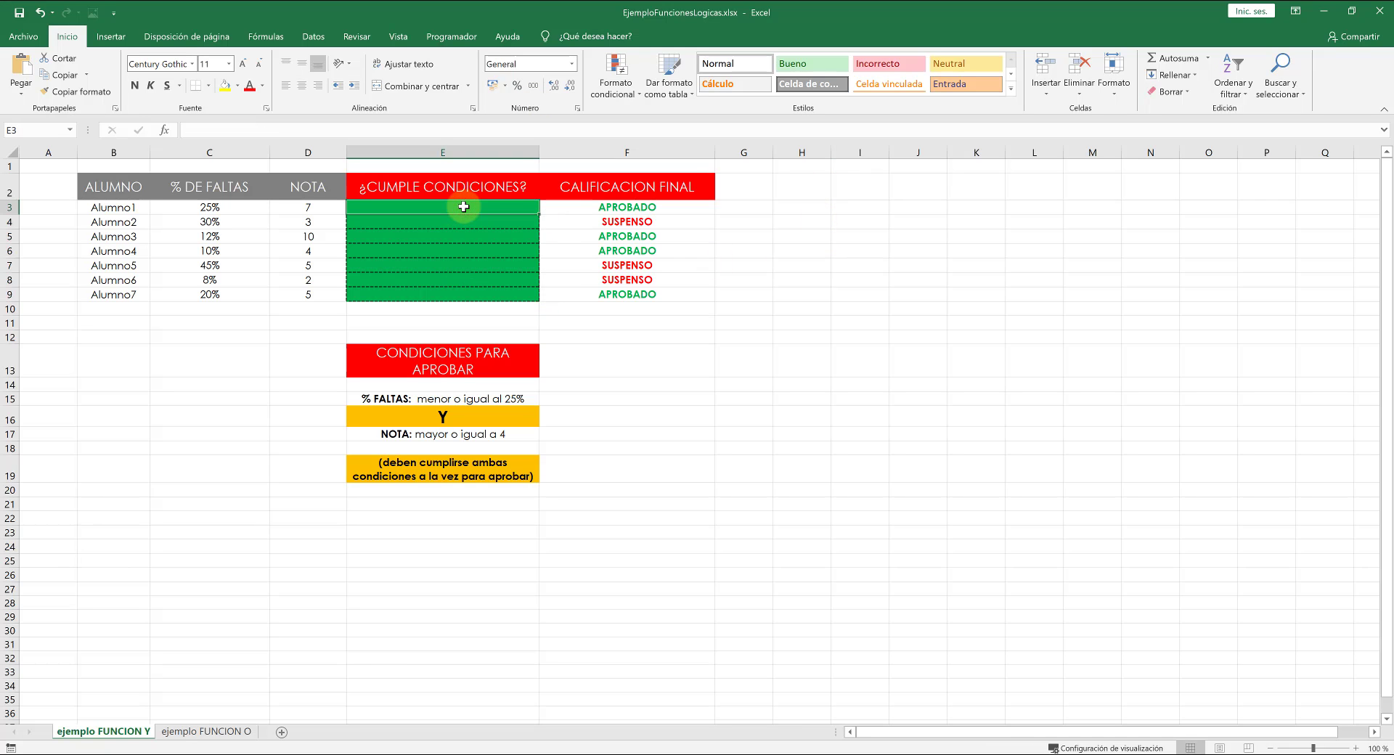
type("=")
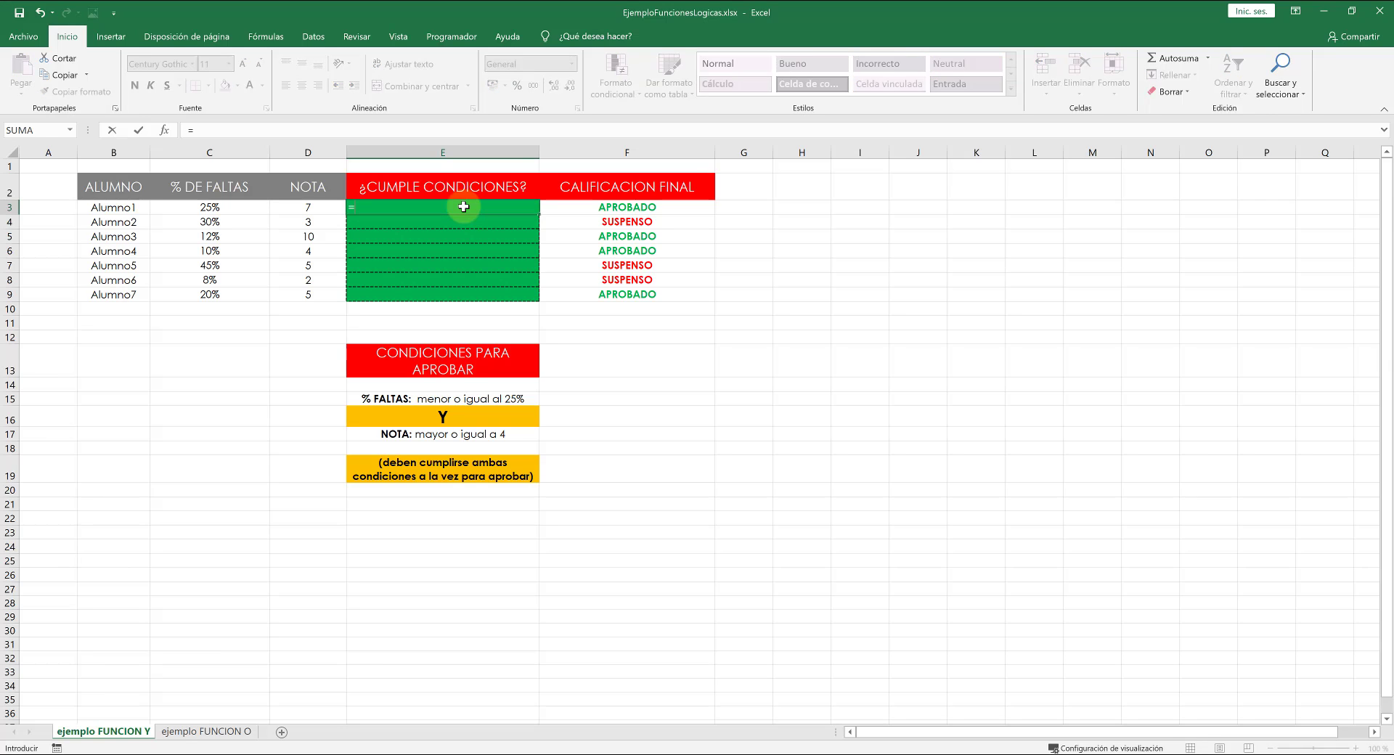
key("BackSpace")
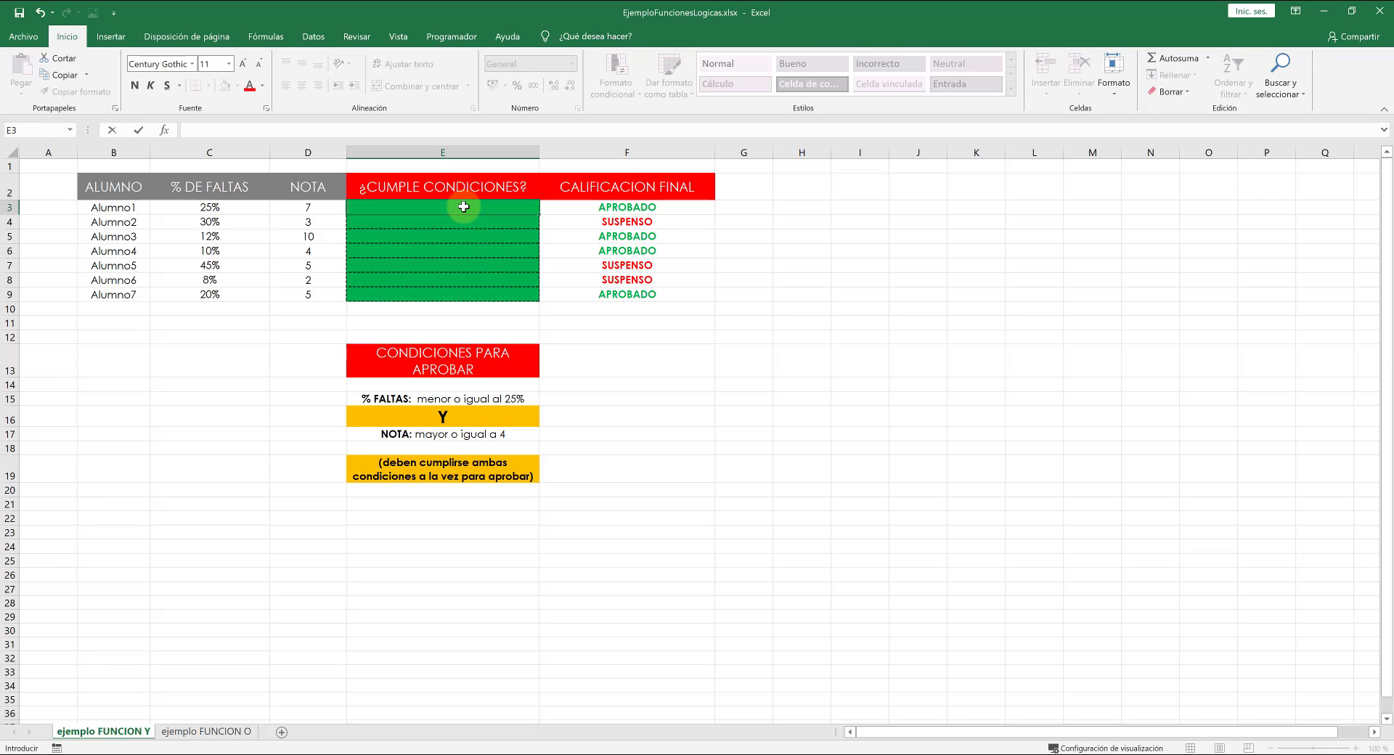
left_click(301, 129)
type("=")
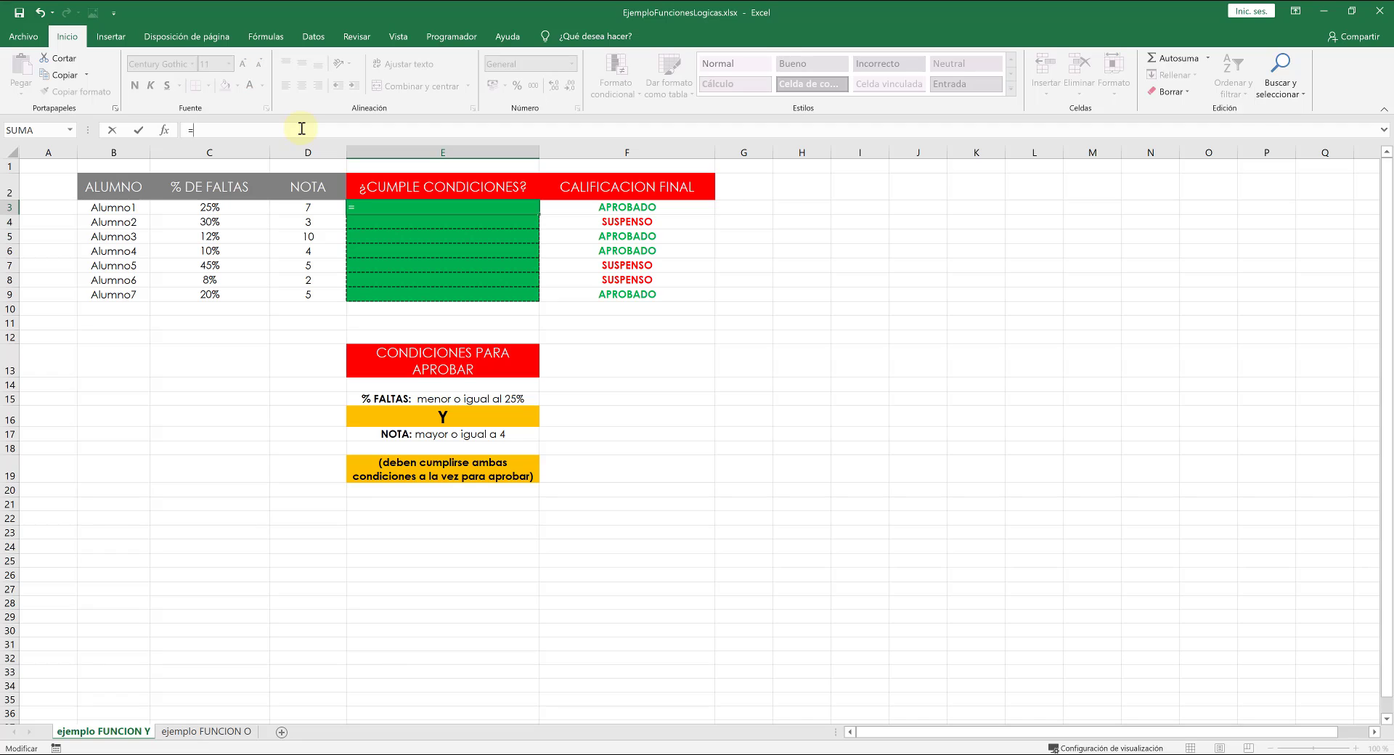
type("Y")
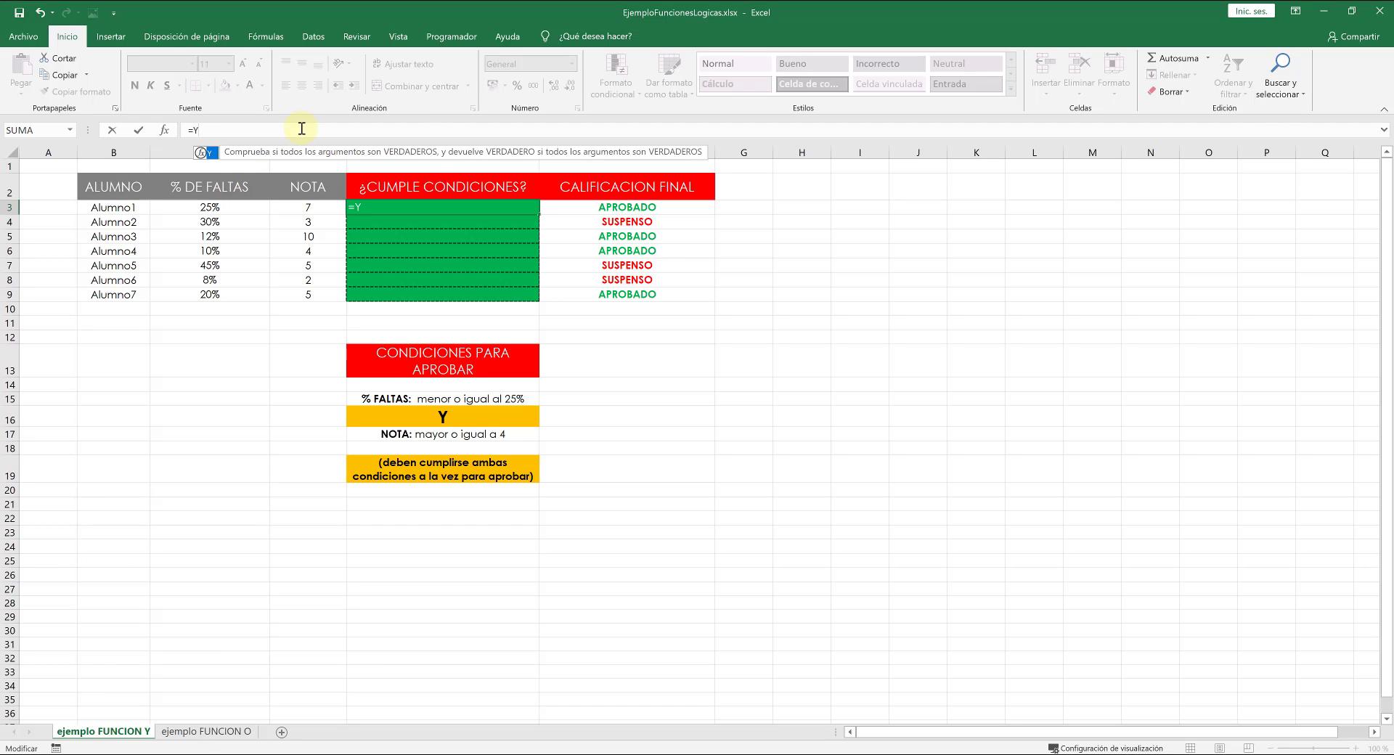
double_click(209, 153)
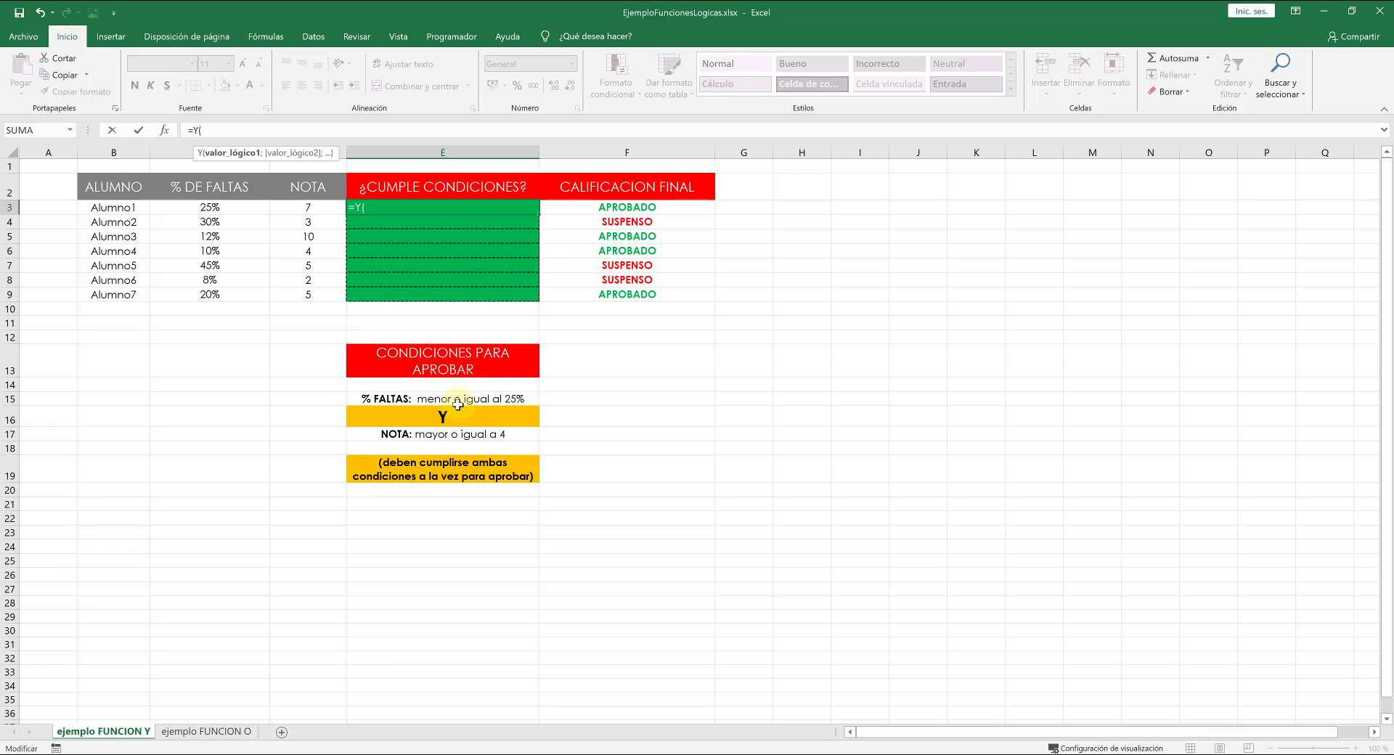
Complete the E3 formula as =Y(C3<=25%;D3>=4) and accept it.
left_click(216, 208)
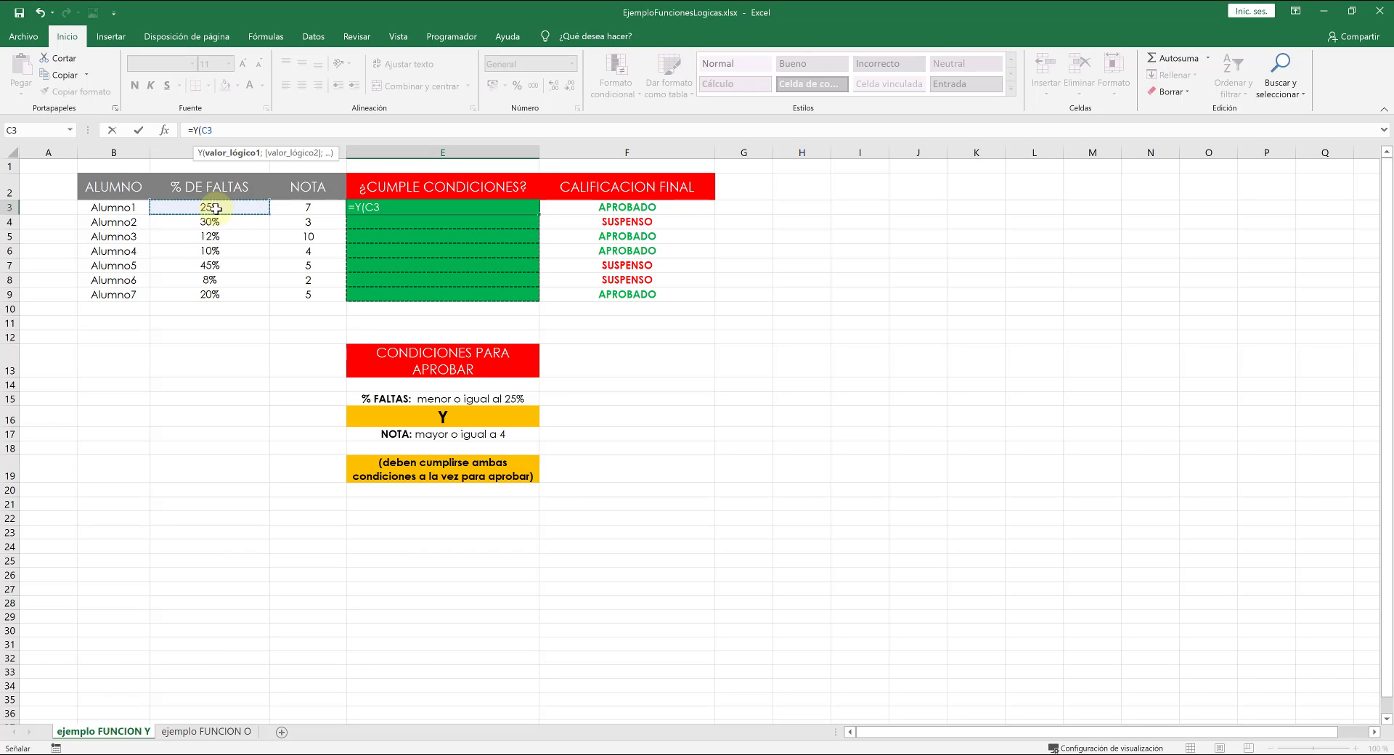
type(">")
type("=25")
type("%")
type(";")
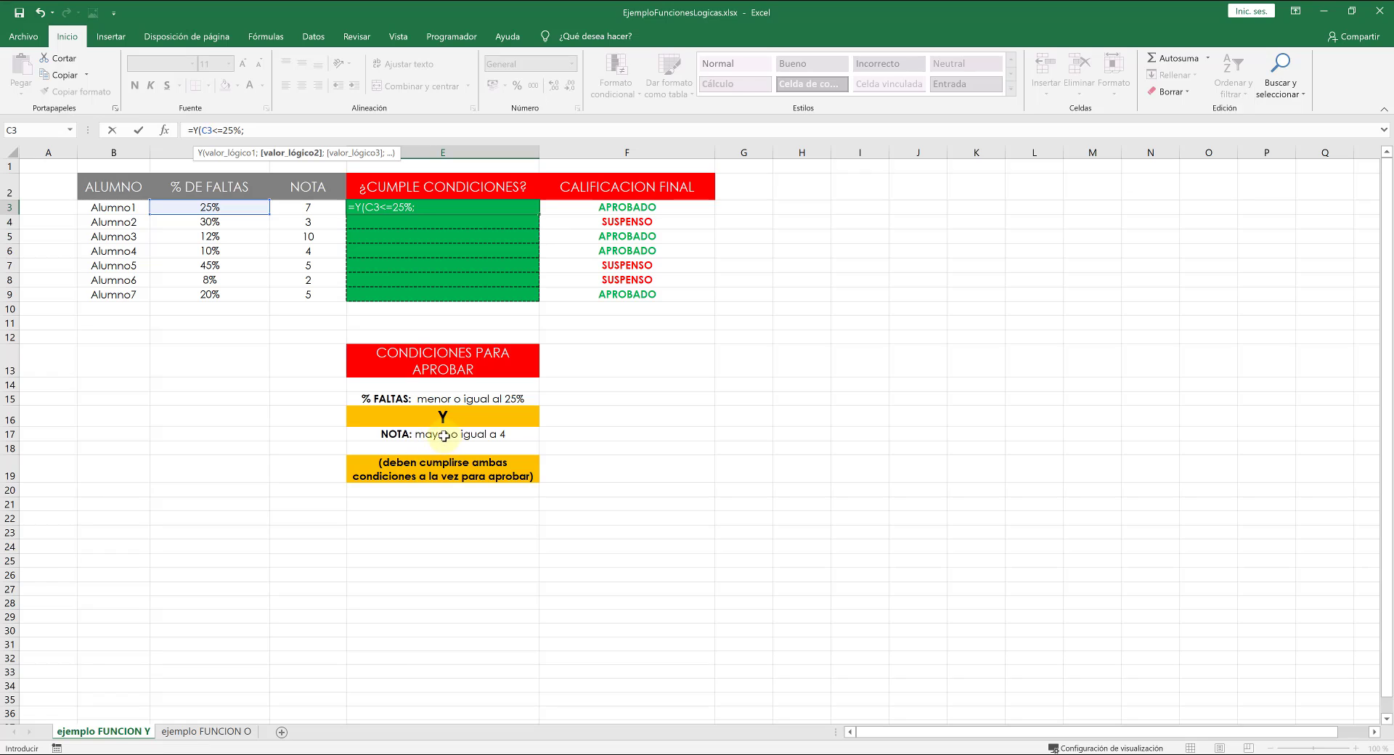
left_click(305, 207)
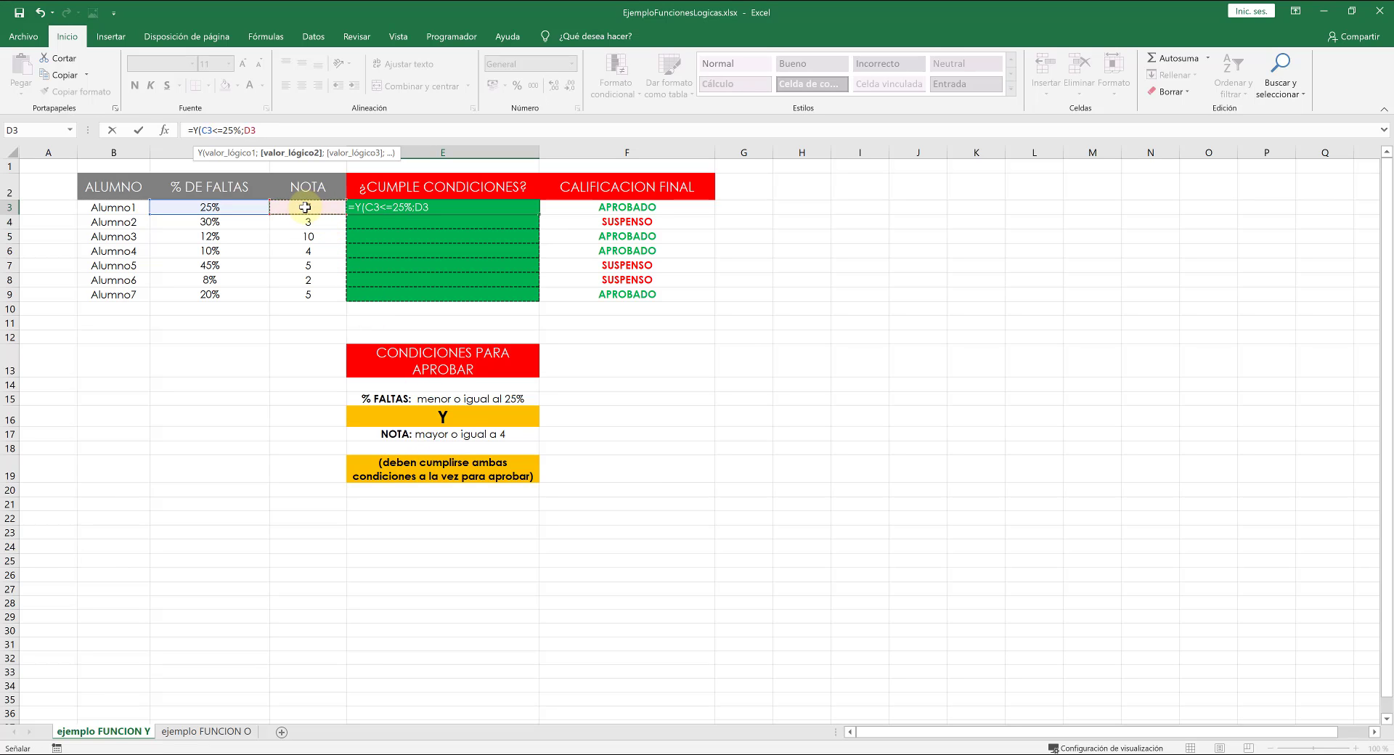
type("<")
type("=4)")
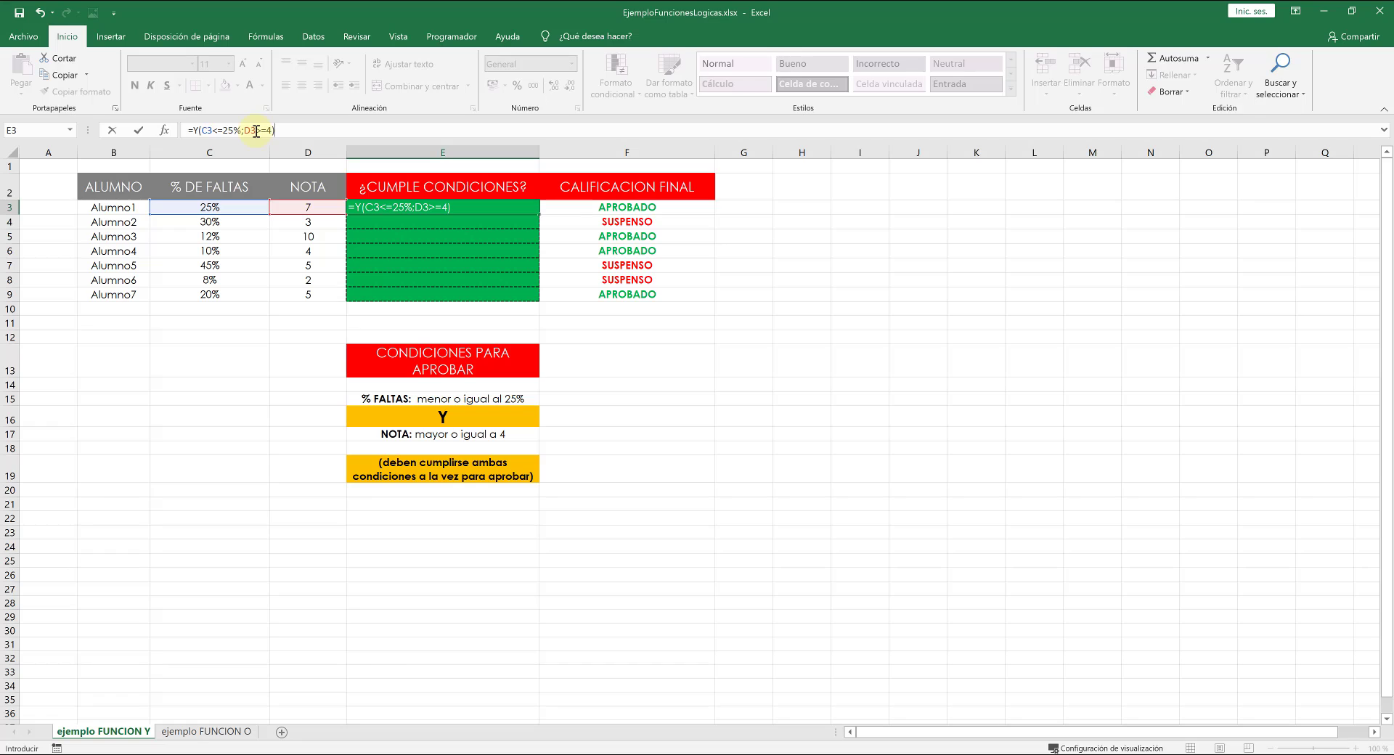
left_click(139, 131)
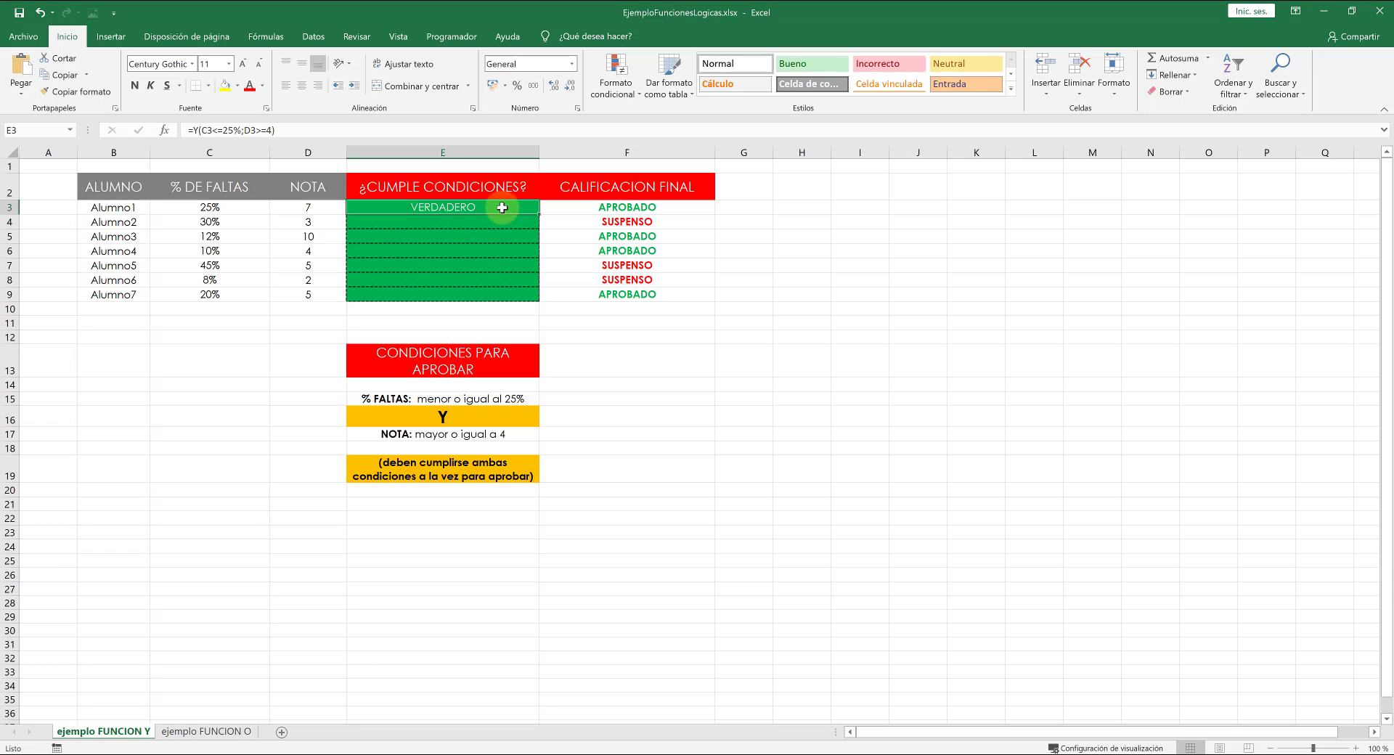
Fill the E3 formula down through E9 without copying the formatting.
left_click_drag(539, 220, 534, 302)
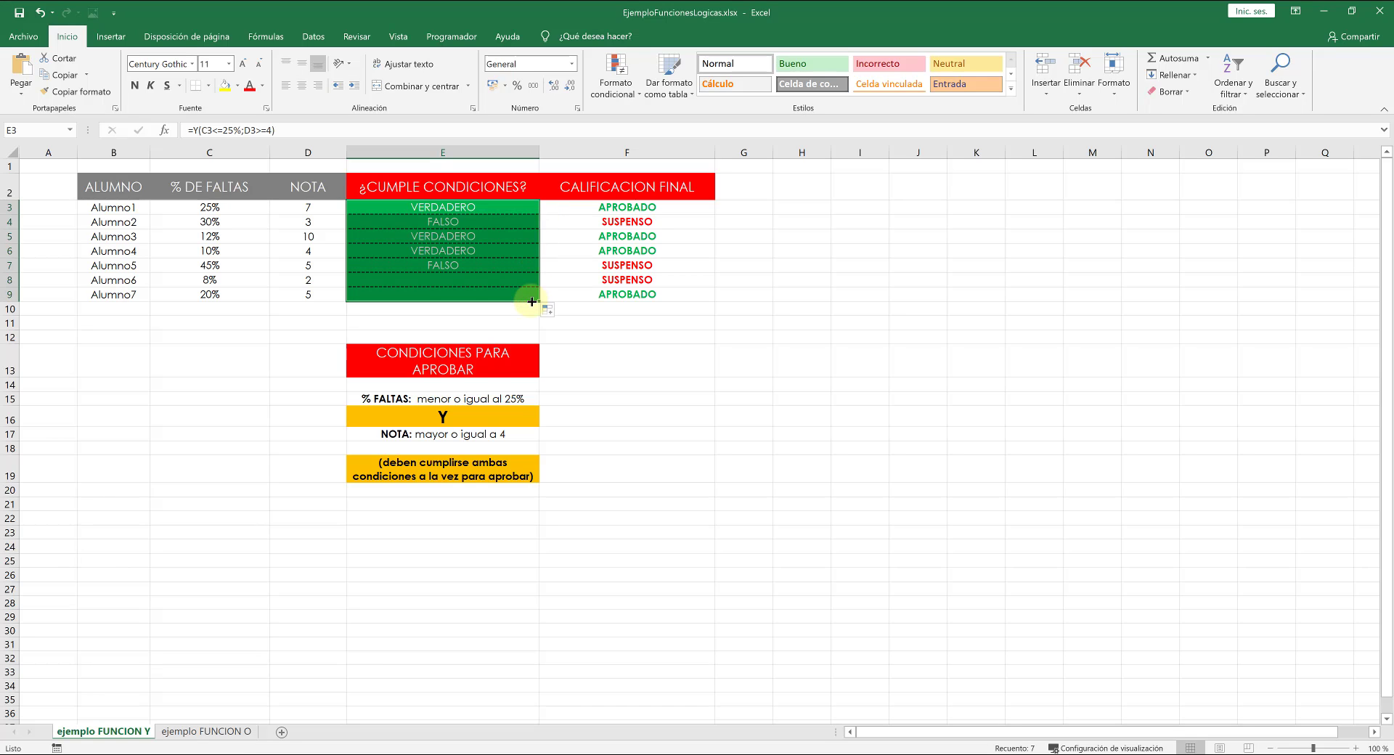
left_click(547, 310)
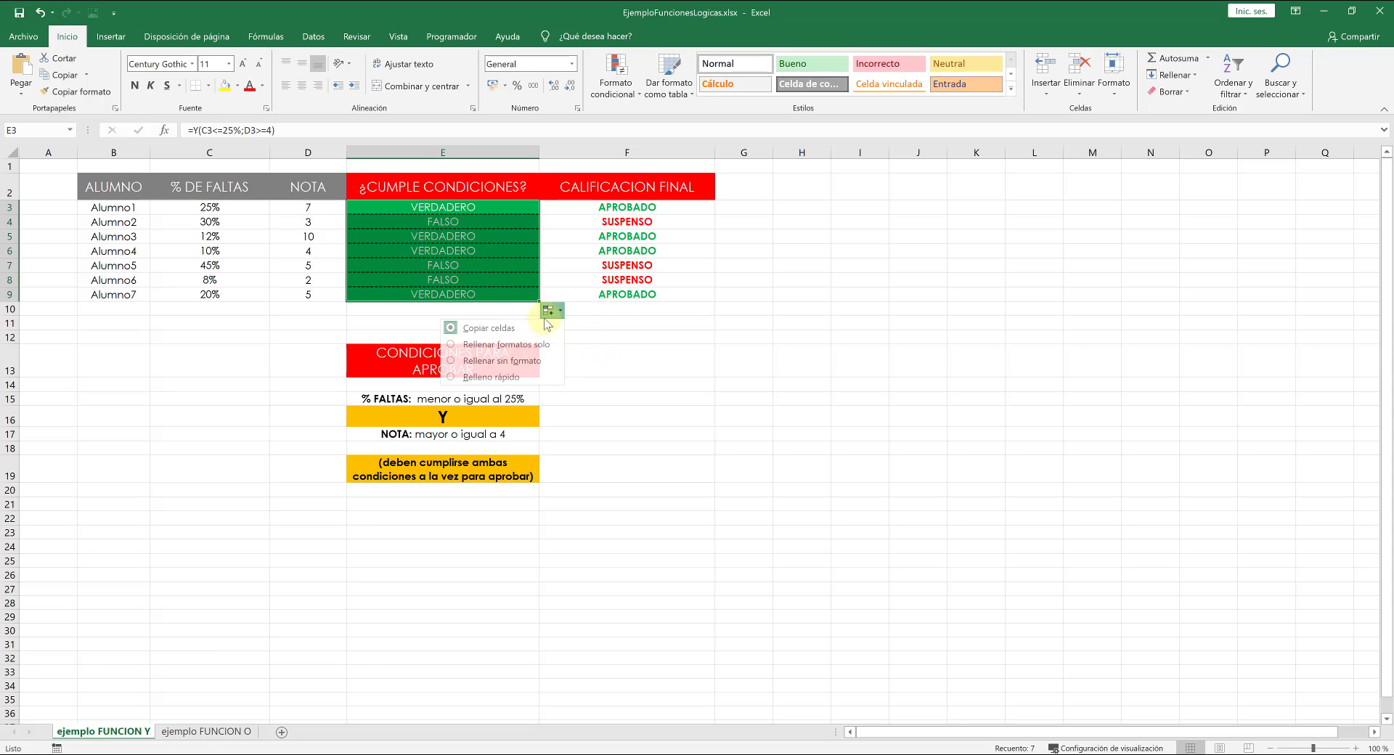
left_click(498, 349)
left_click(617, 390)
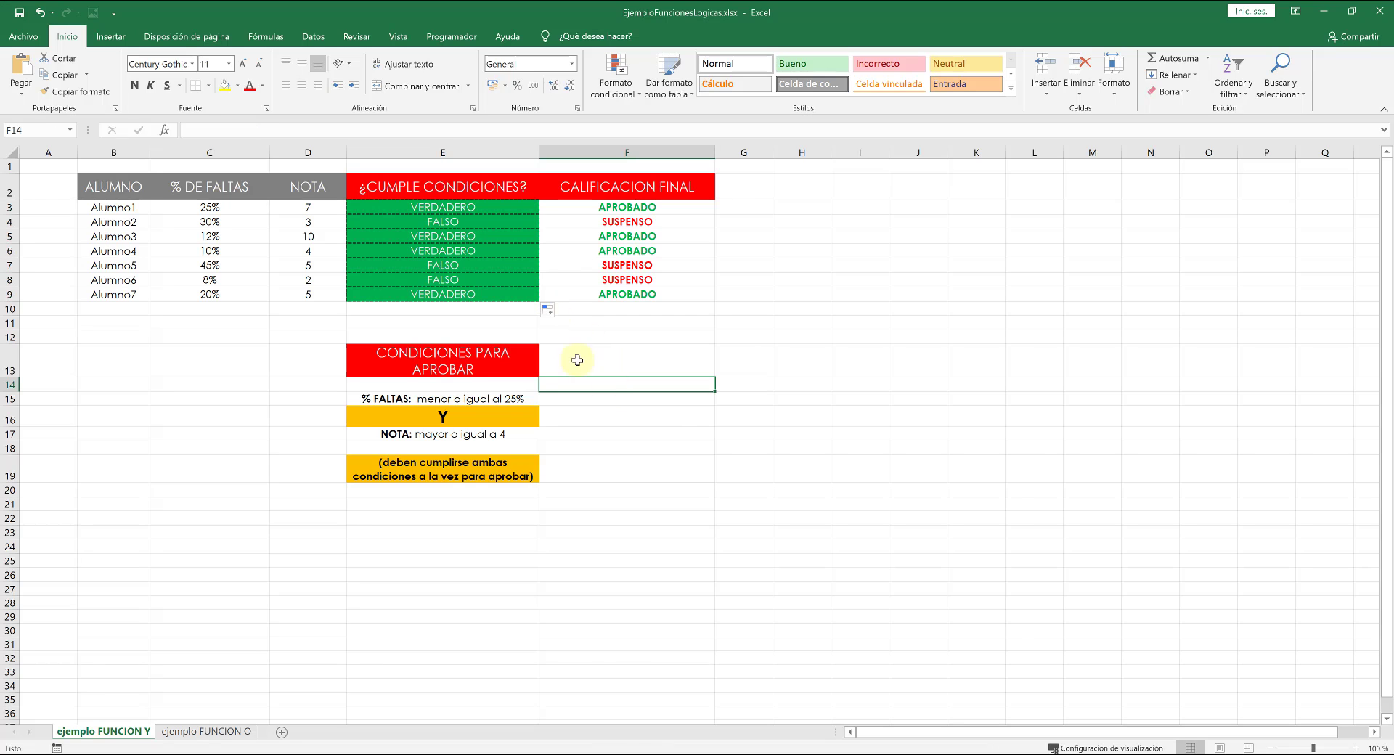
Check the absence percentages and grades of Alumno2 through Alumno5 against the Y conditions and their results.
left_click(461, 222)
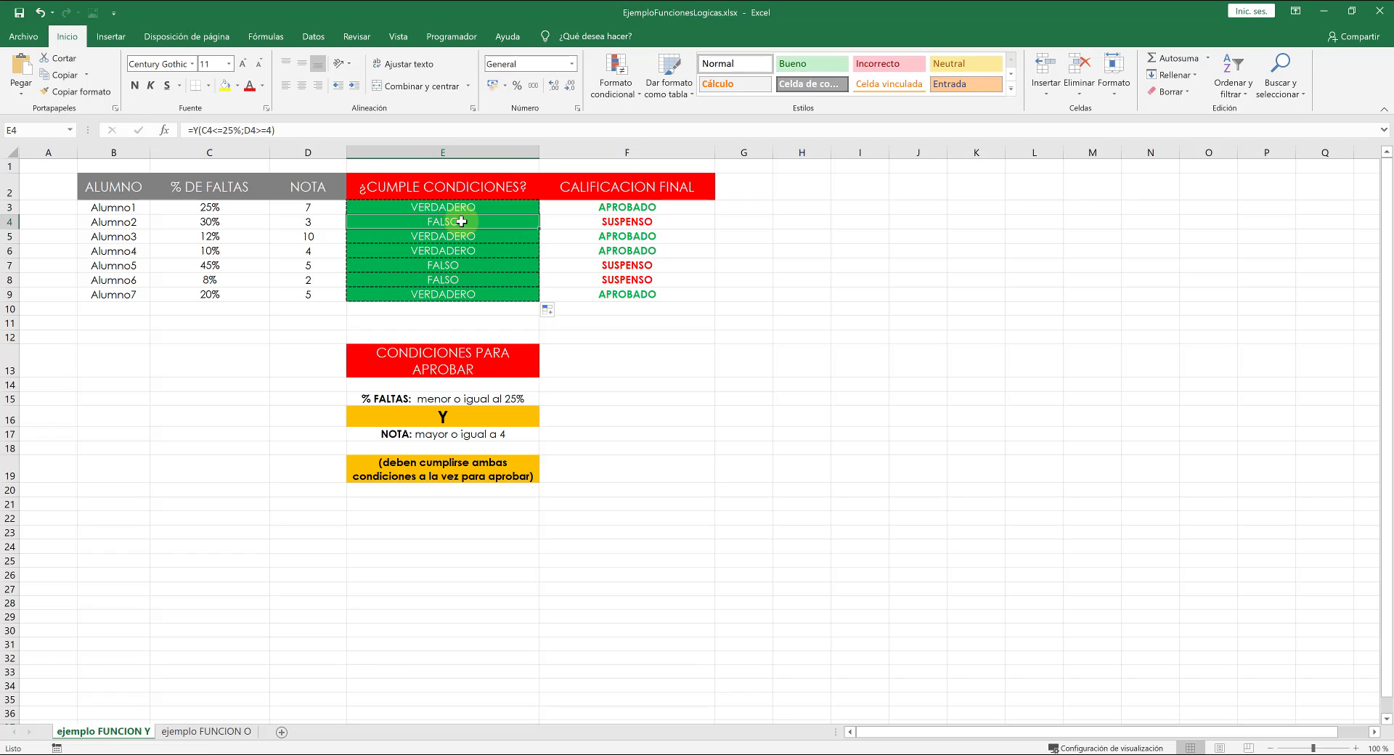
left_click(232, 222)
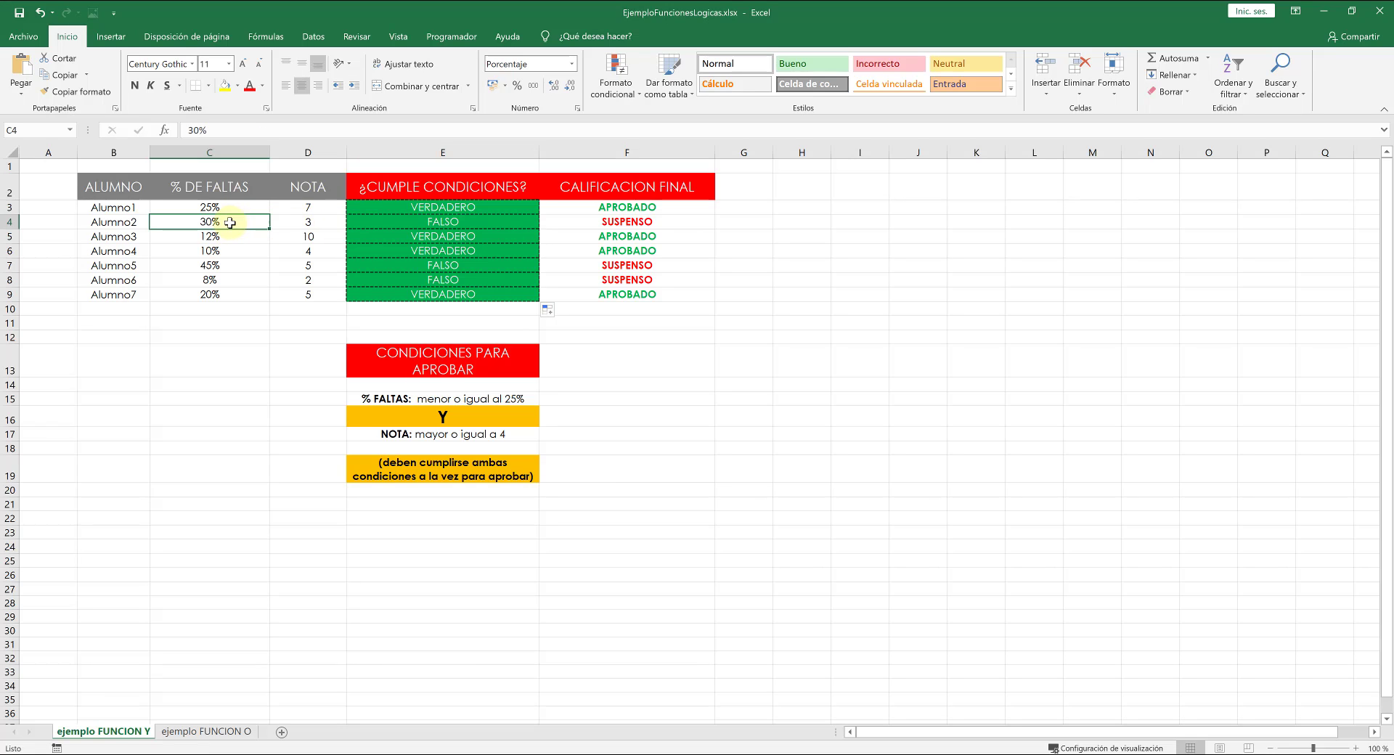
left_click(295, 223)
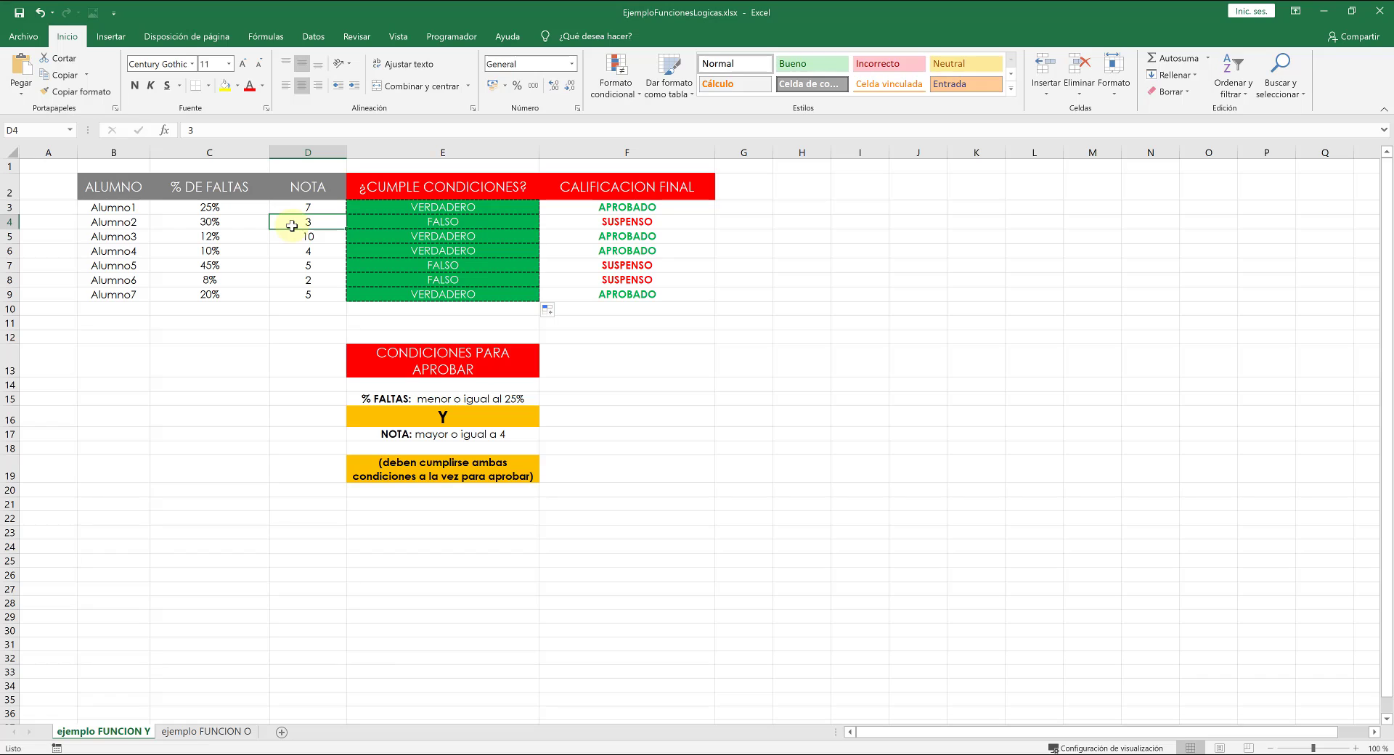
left_click(237, 238)
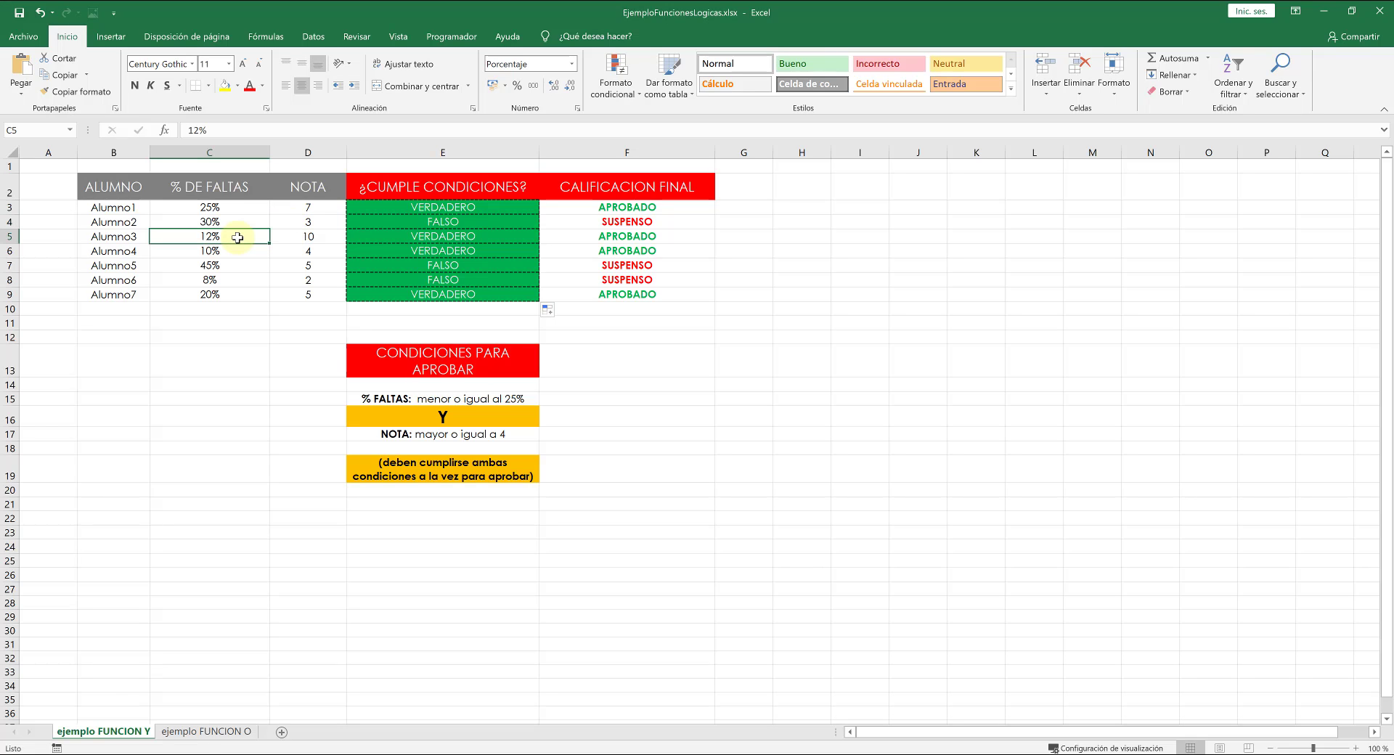
left_click(292, 240)
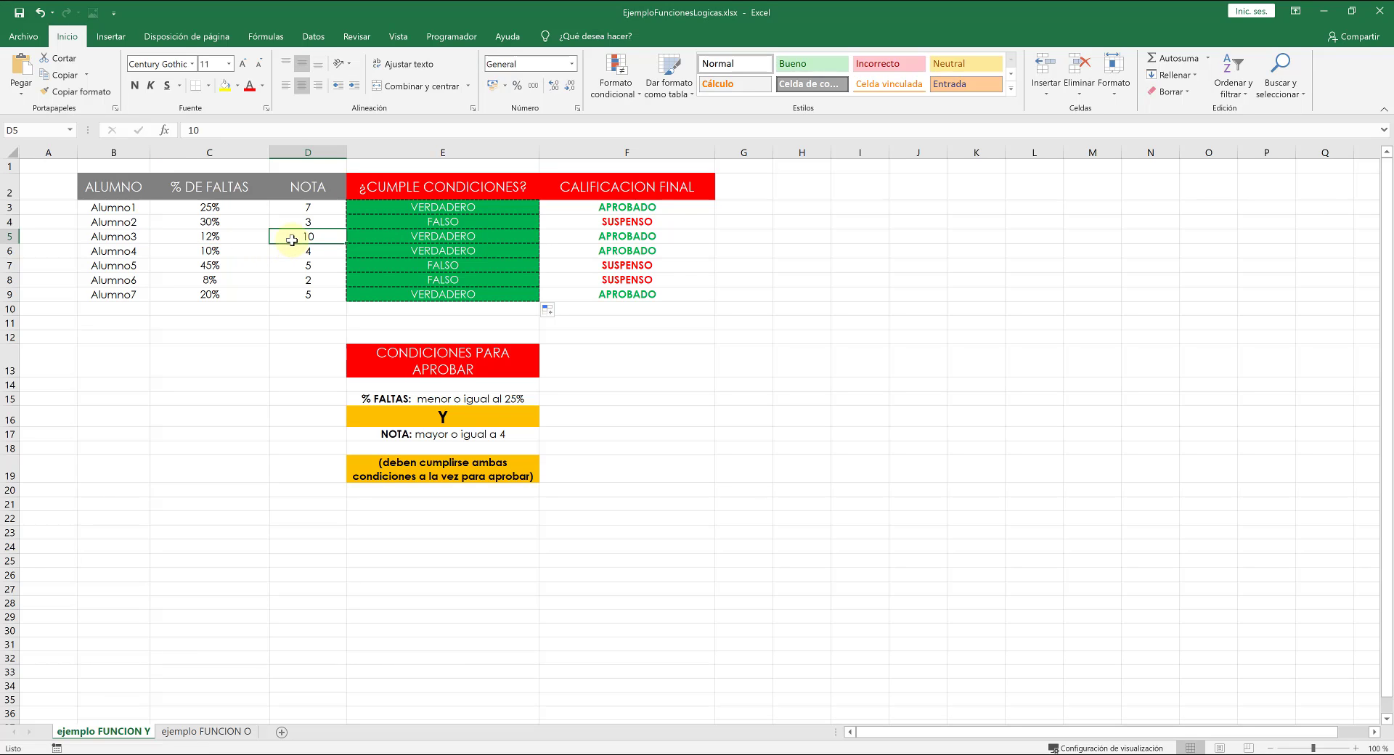
left_click(232, 235)
left_click(296, 241)
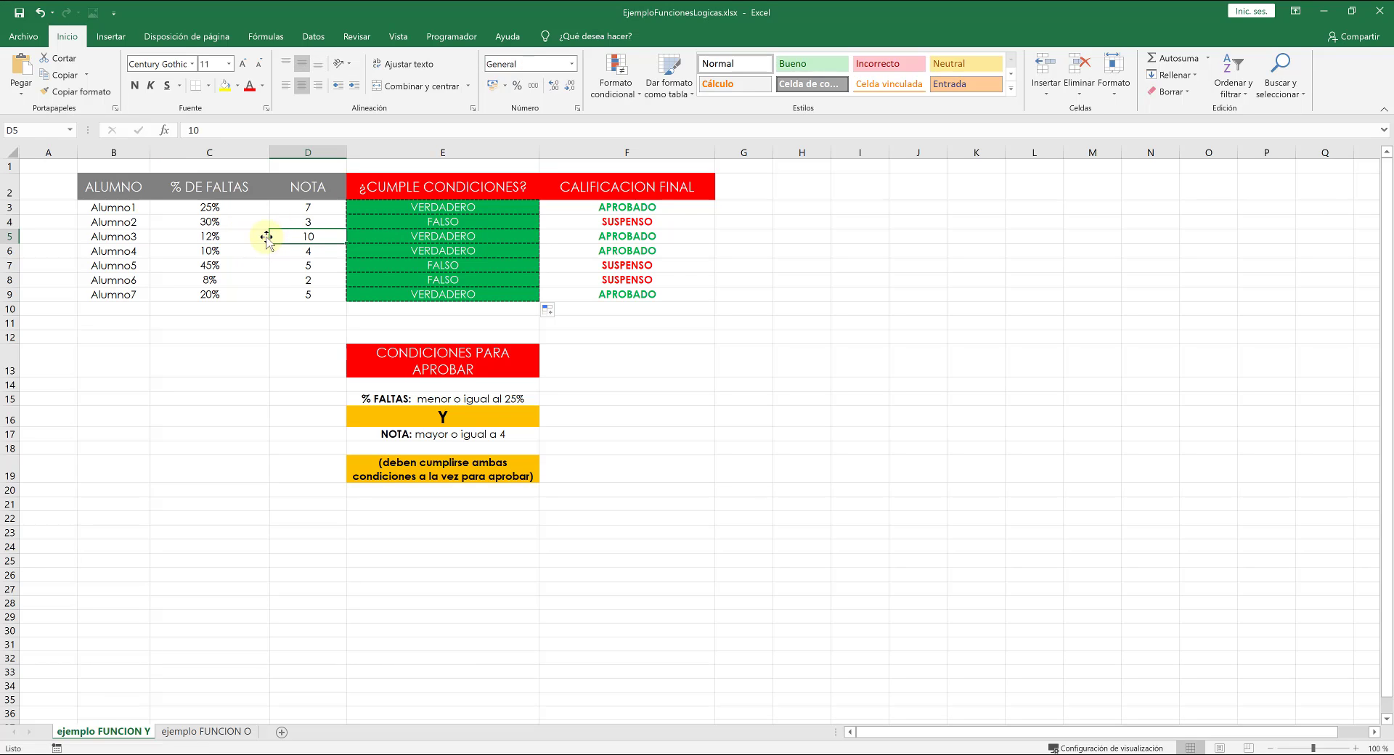
left_click(402, 255)
left_click(221, 252)
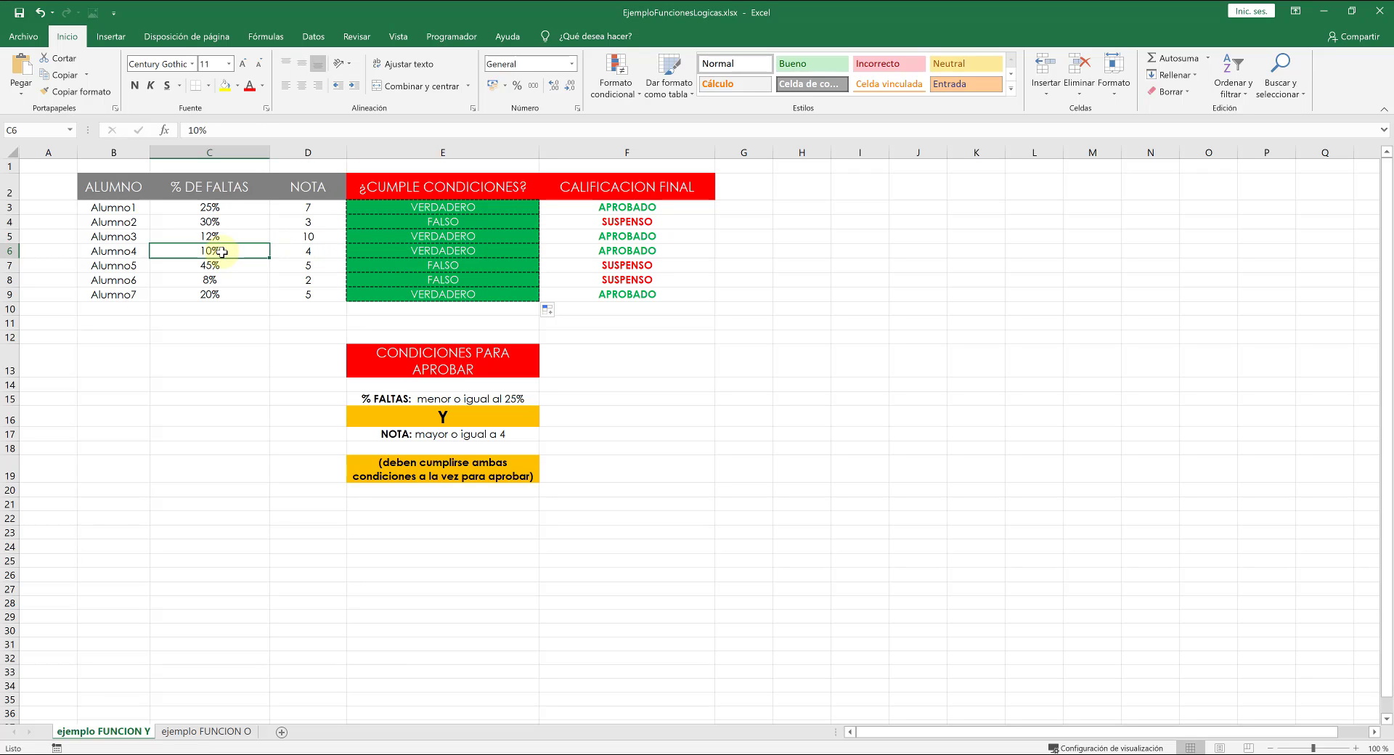
left_click(302, 252)
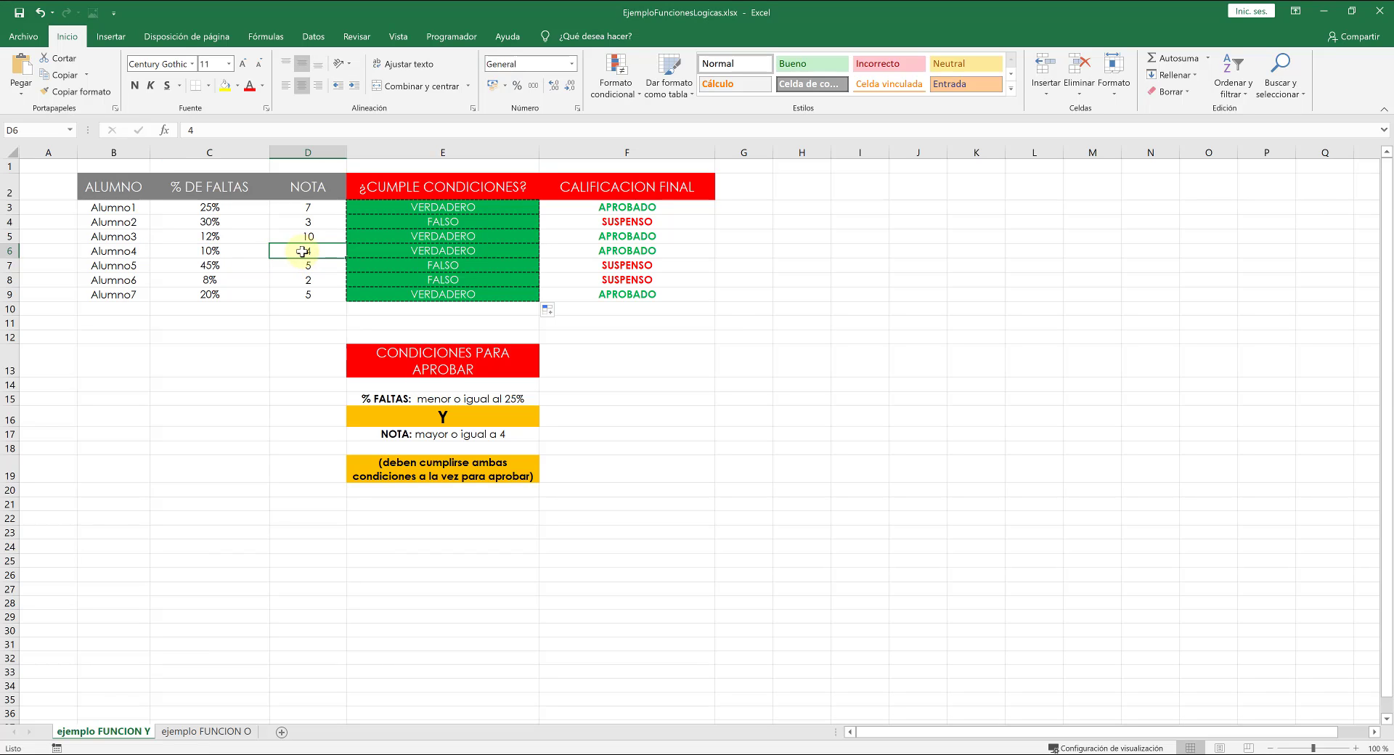
left_click(222, 266)
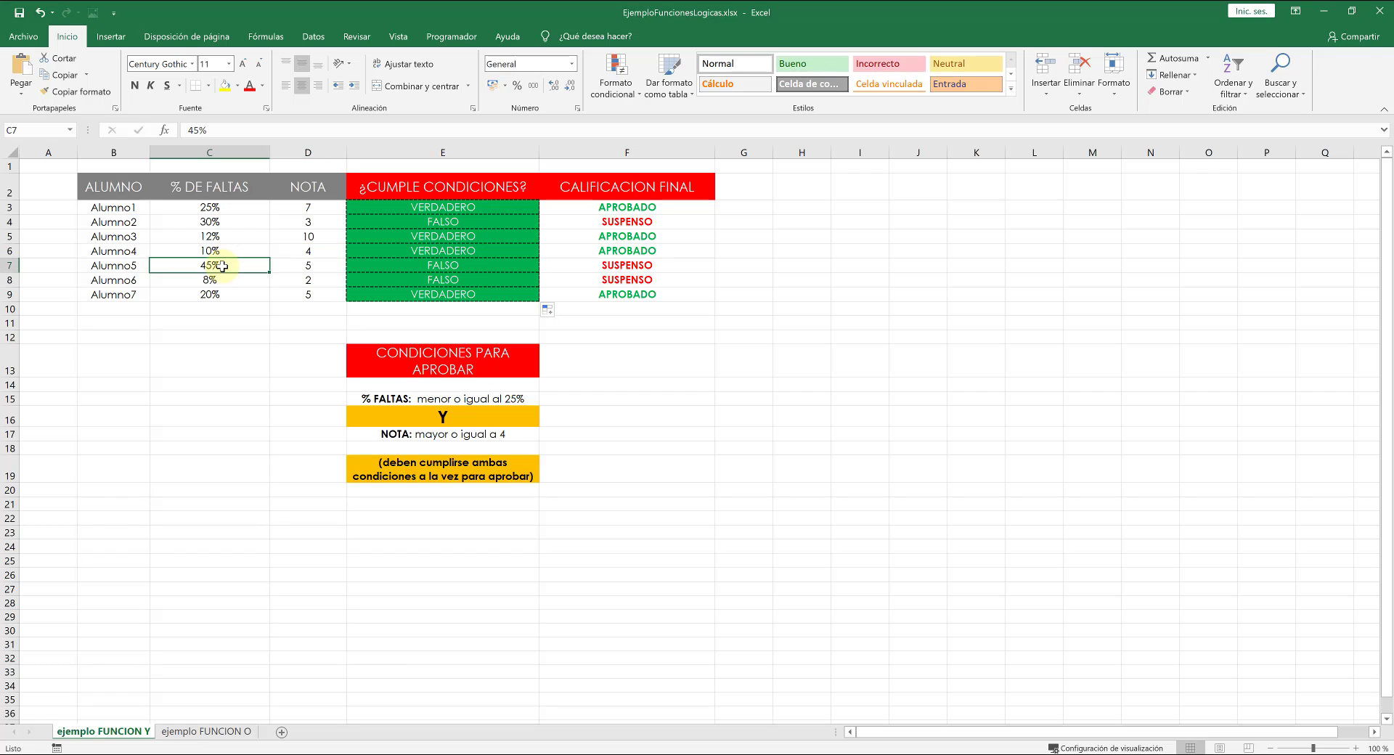
left_click(297, 265)
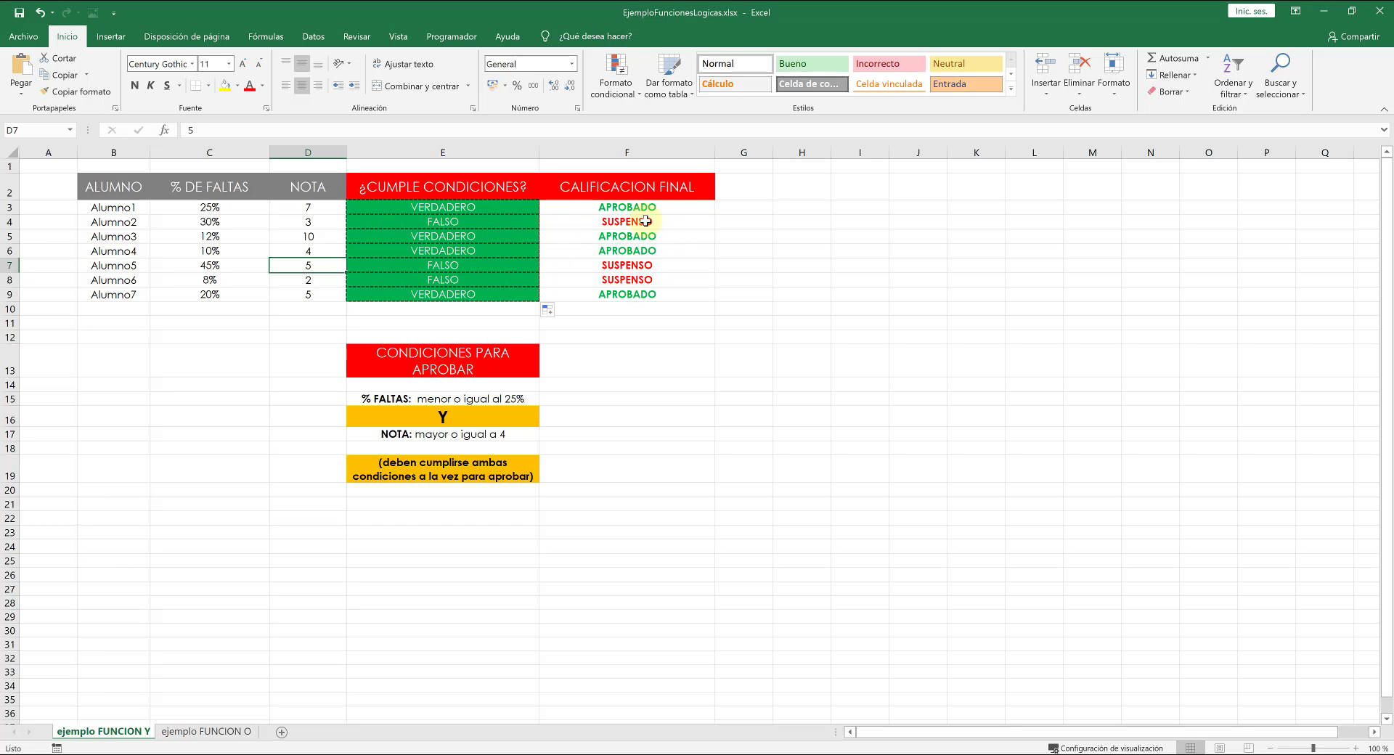
Clear the CALIFICACION FINAL results in F3:F9.
left_click_drag(644, 207, 641, 293)
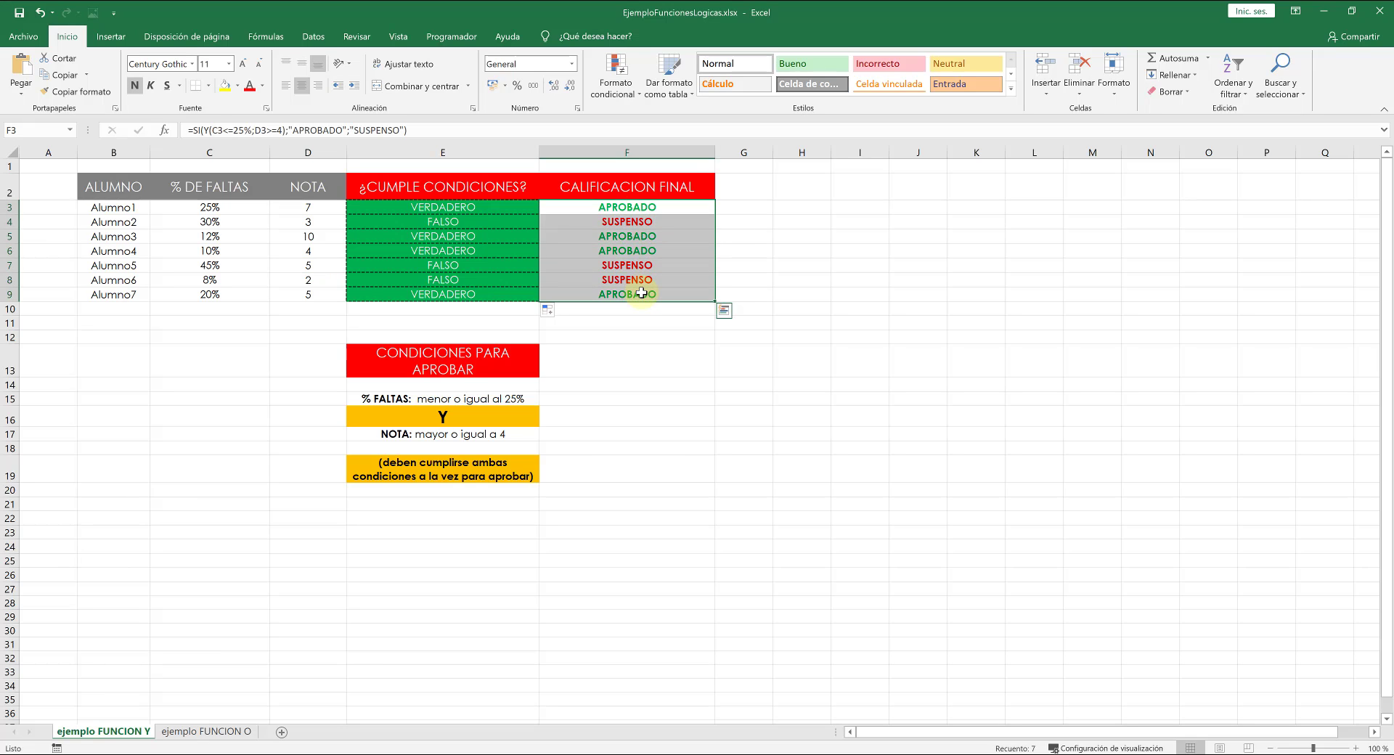
key("Delete")
Start a formula in F3 with the SI function and nest the Y function as its logical test, giving =SI(Y(.
left_click(663, 207)
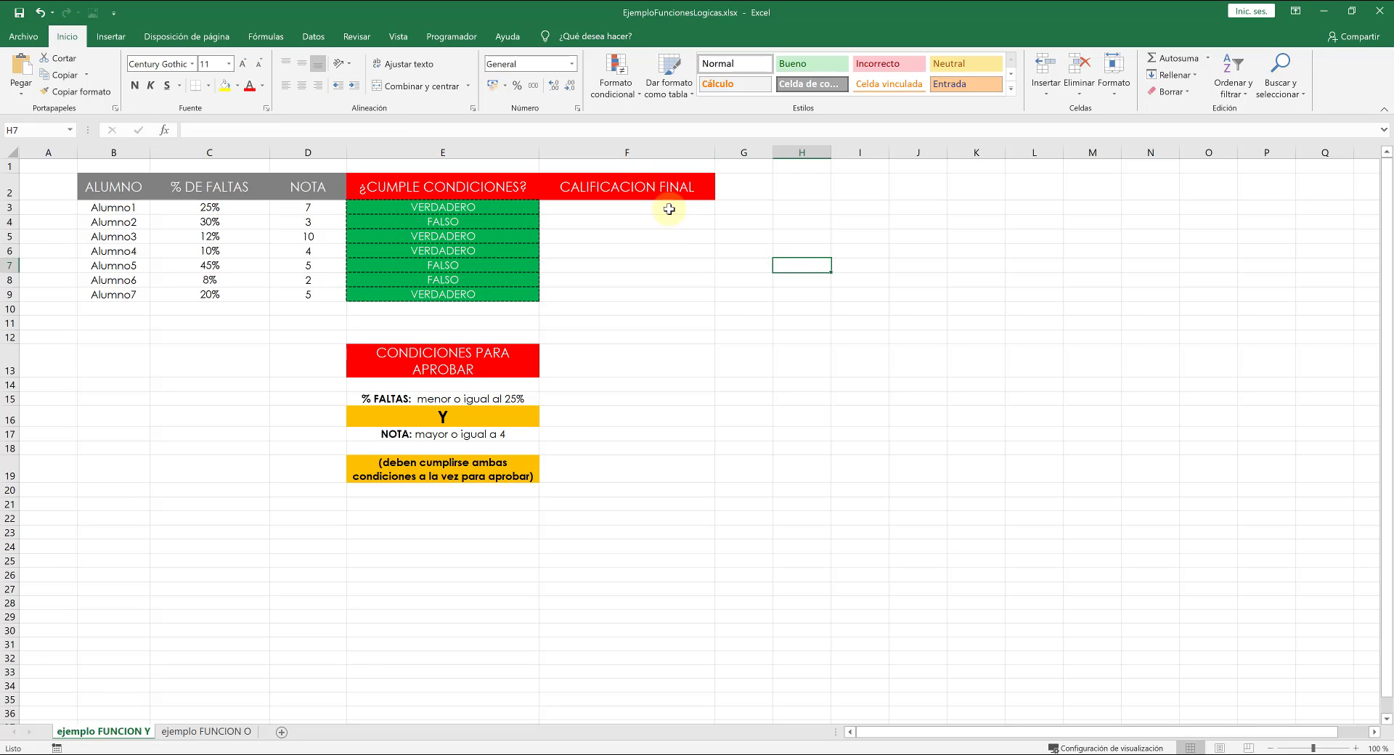
type("=")
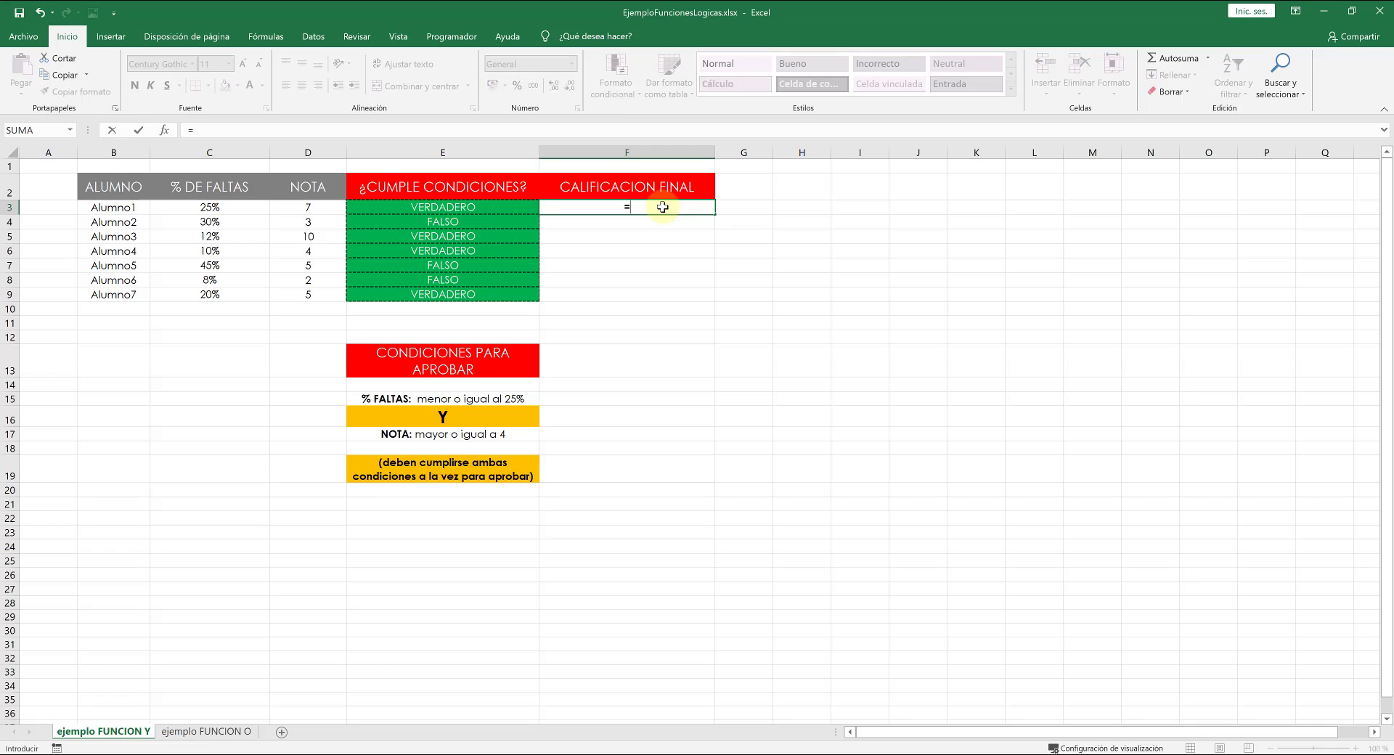
key("BackSpace")
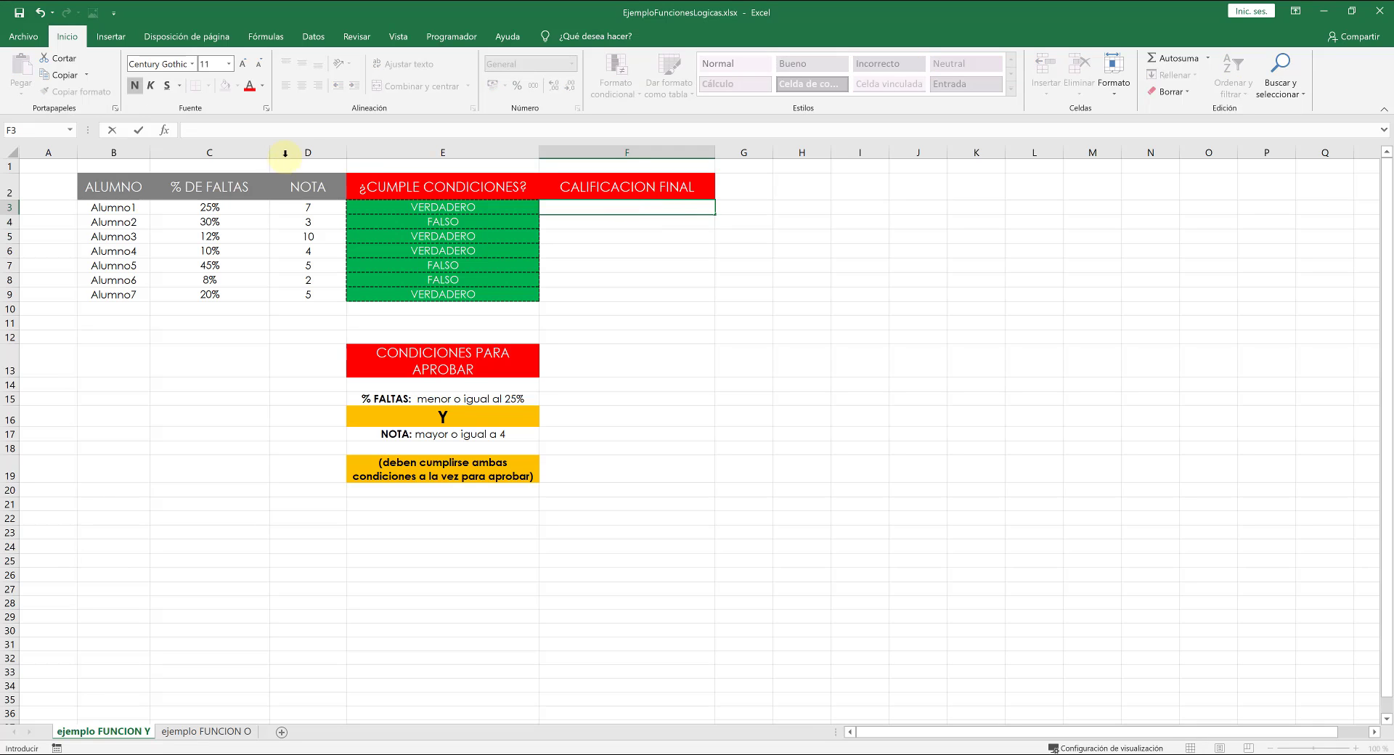
left_click(296, 132)
type("=")
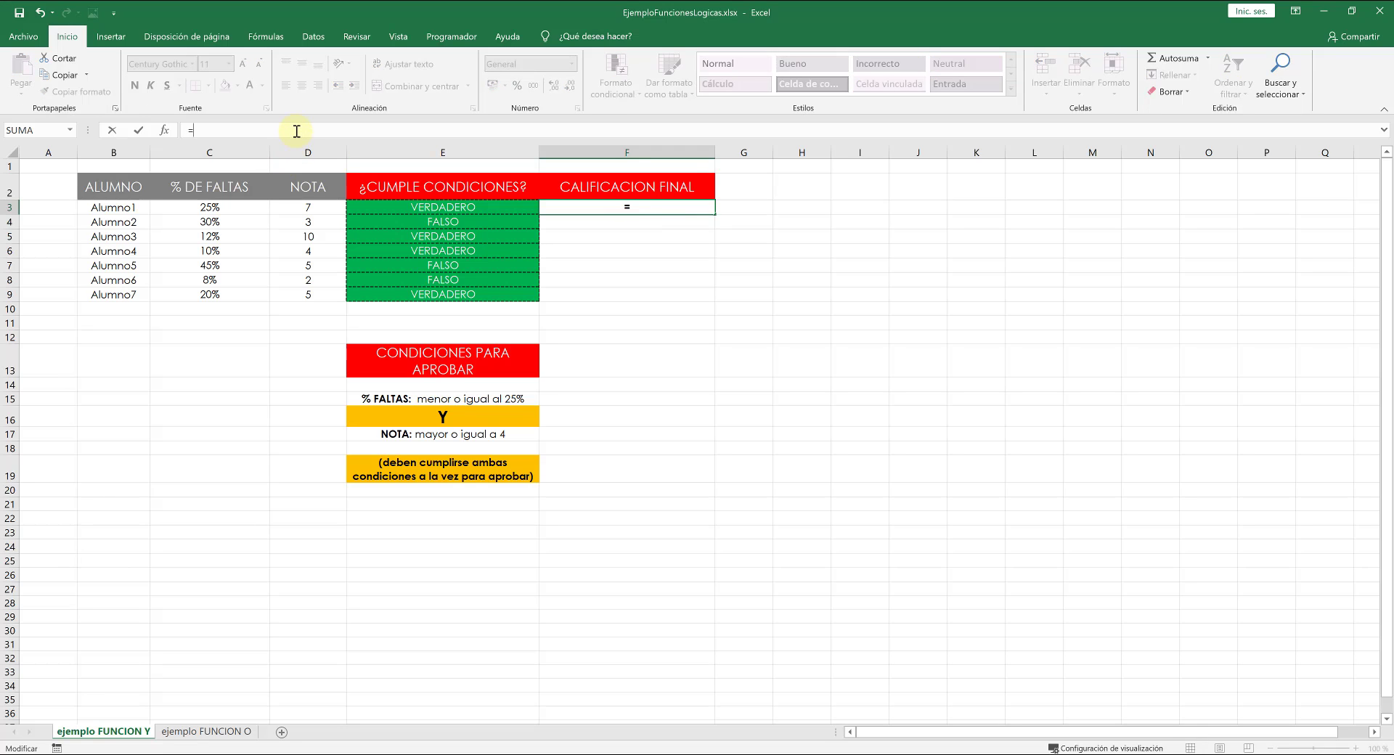
type("si")
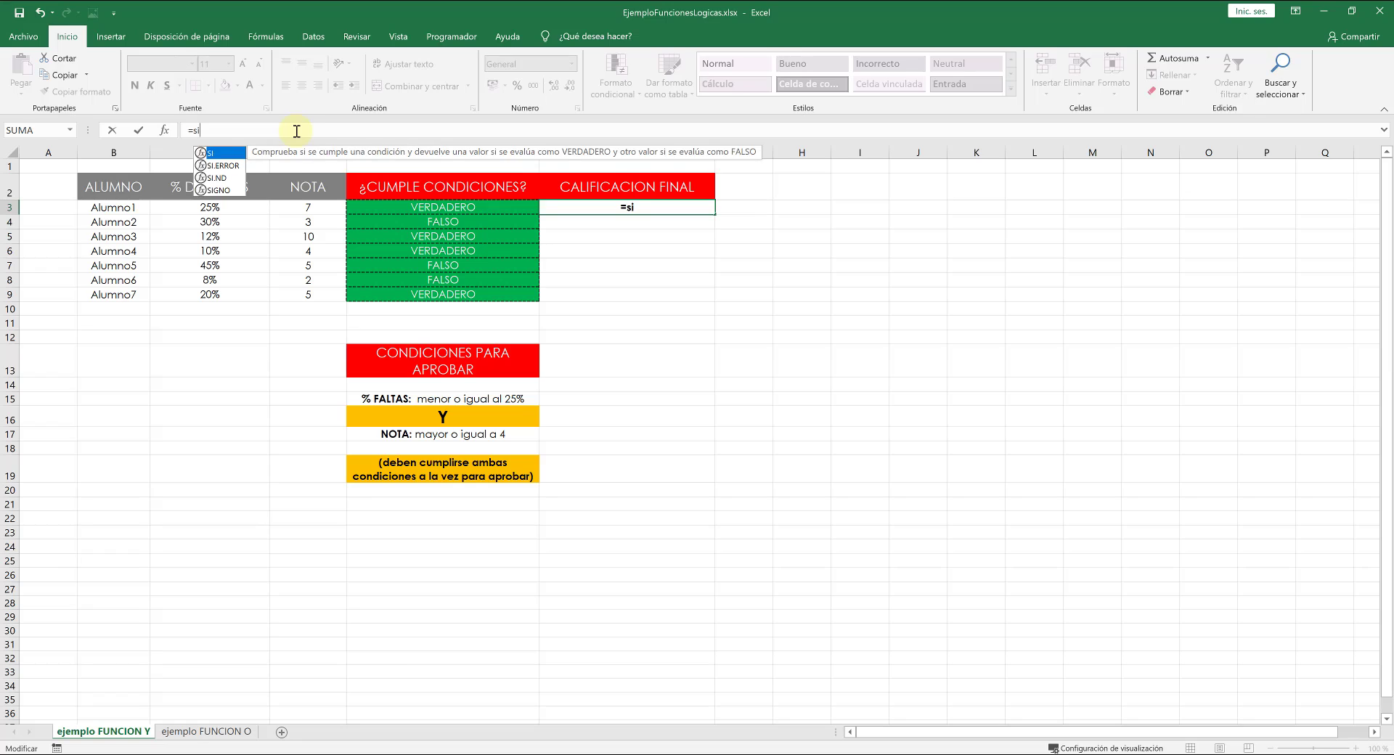
double_click(209, 155)
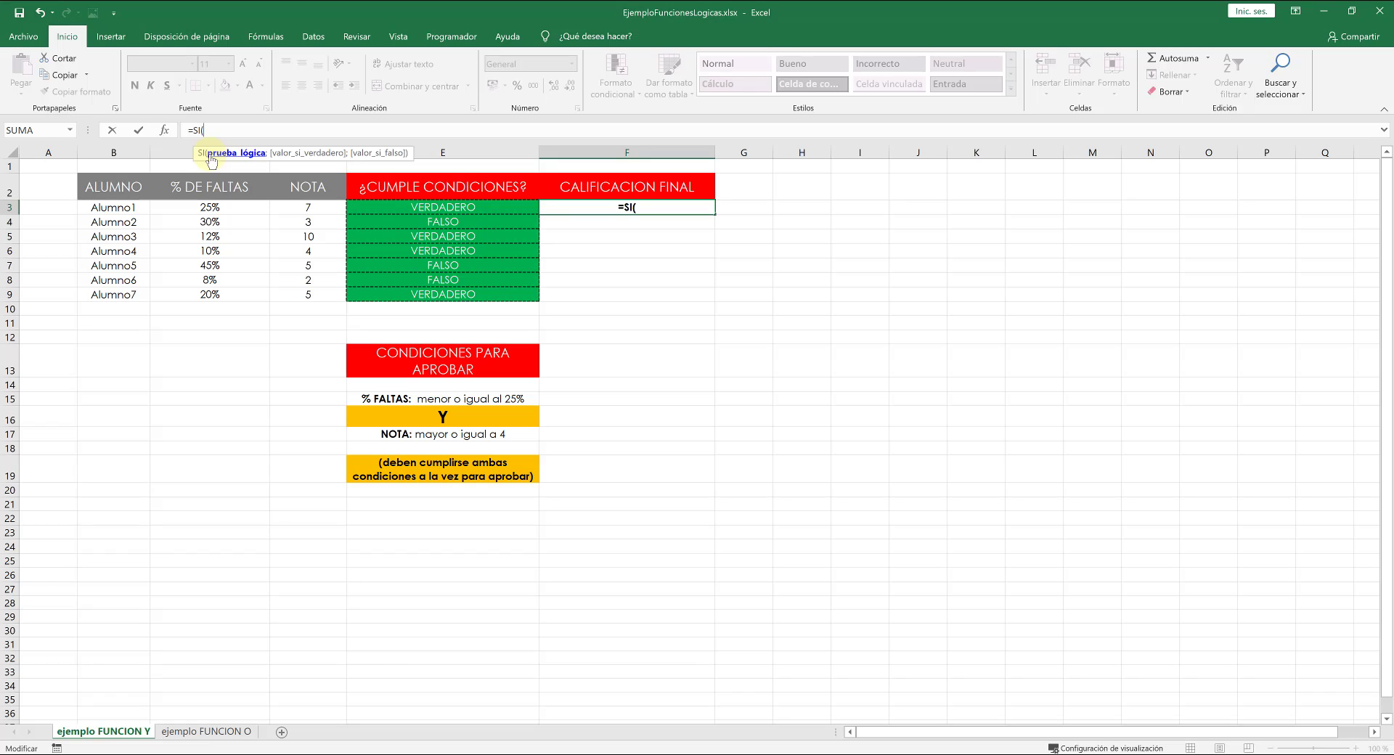
type("Y")
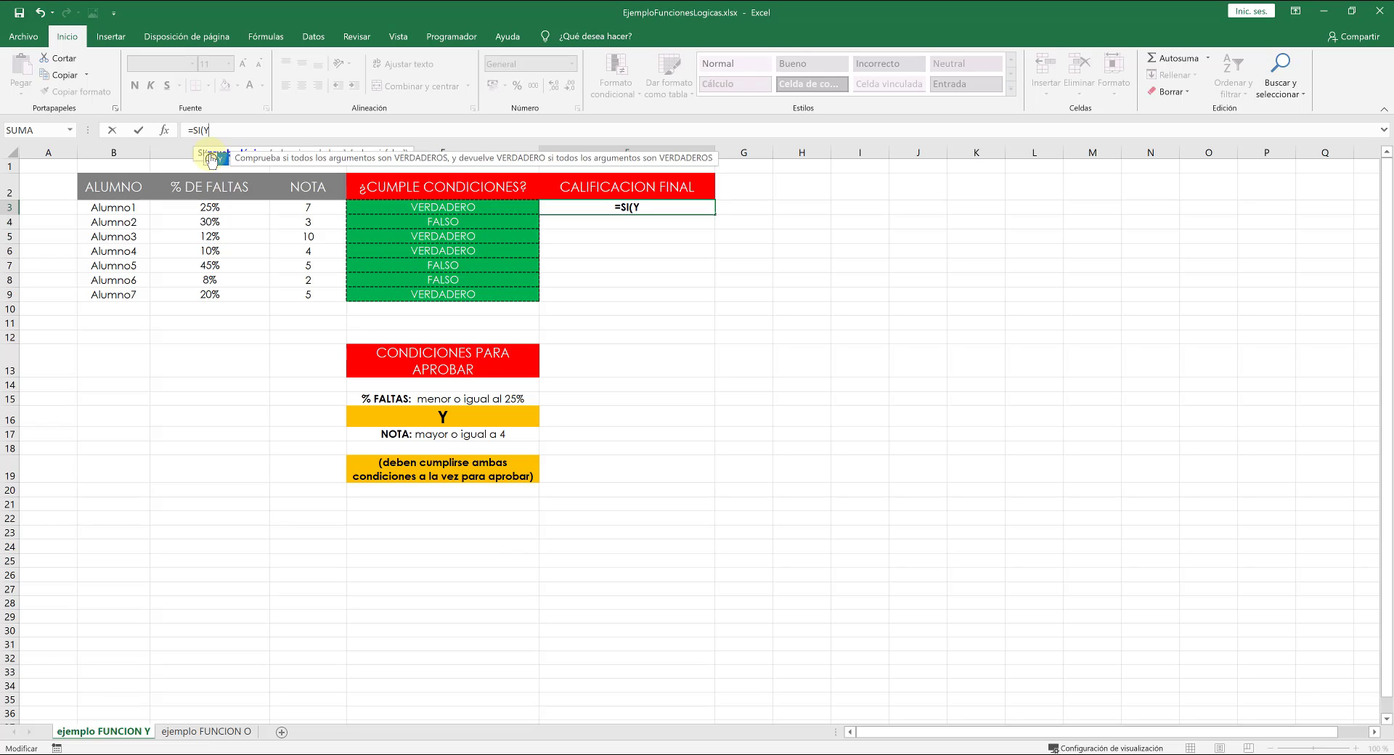
double_click(211, 159)
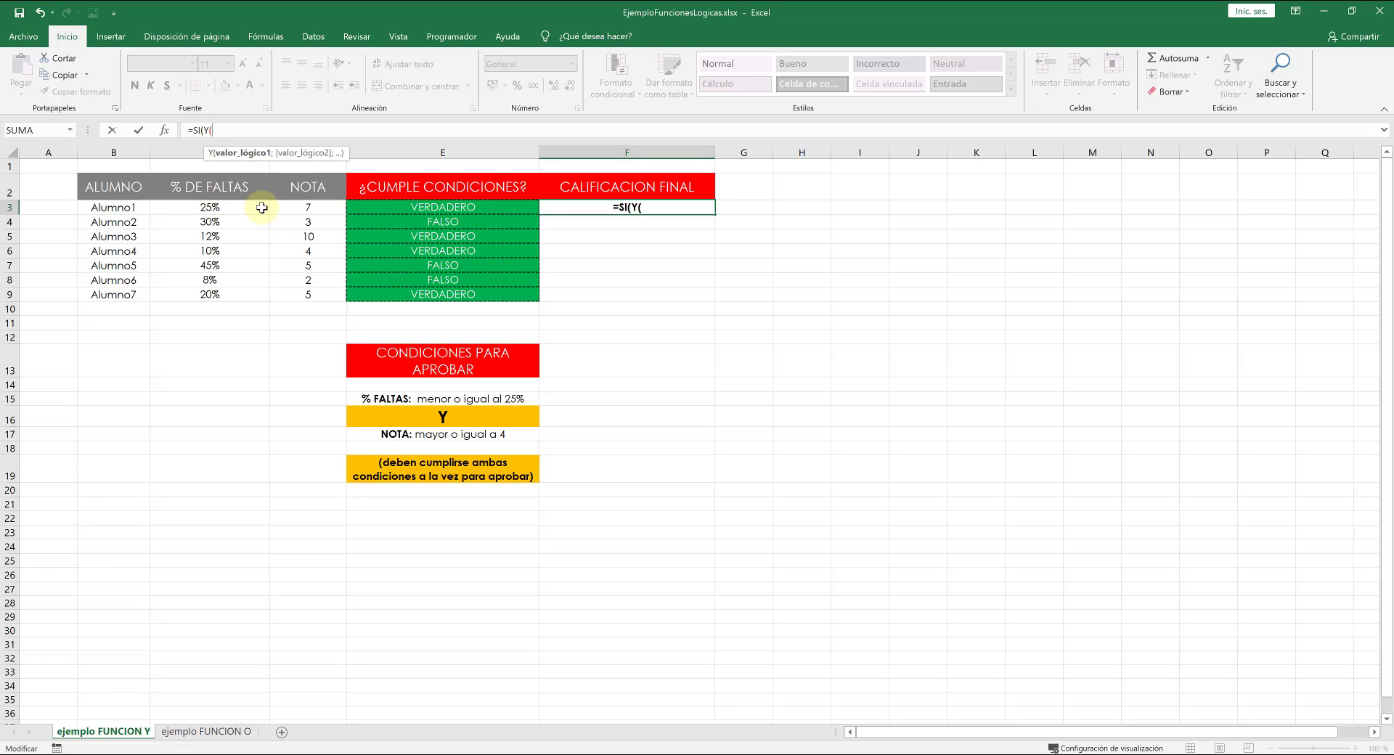
Enter C3<=25% and D3>=4 as the conditions of the nested Y function and close its parenthesis.
left_click(239, 208)
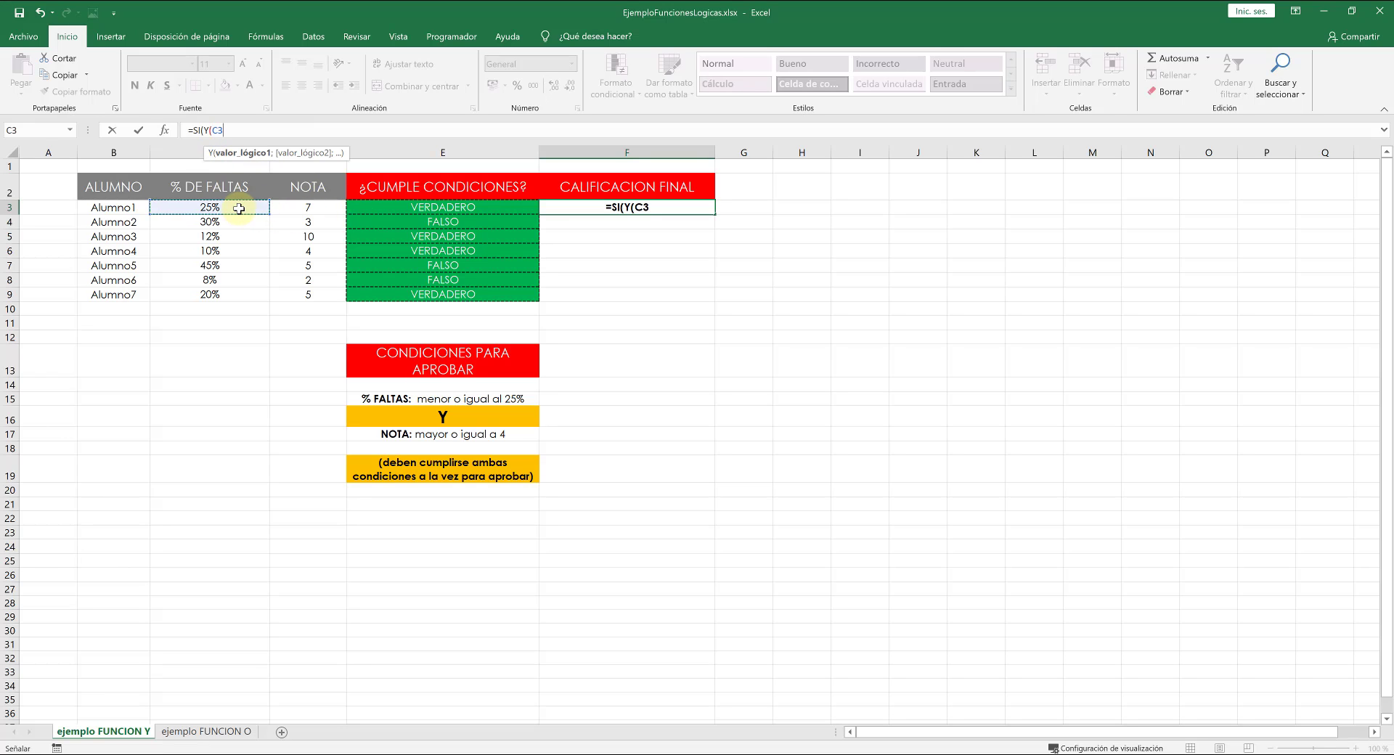
type("<=25")
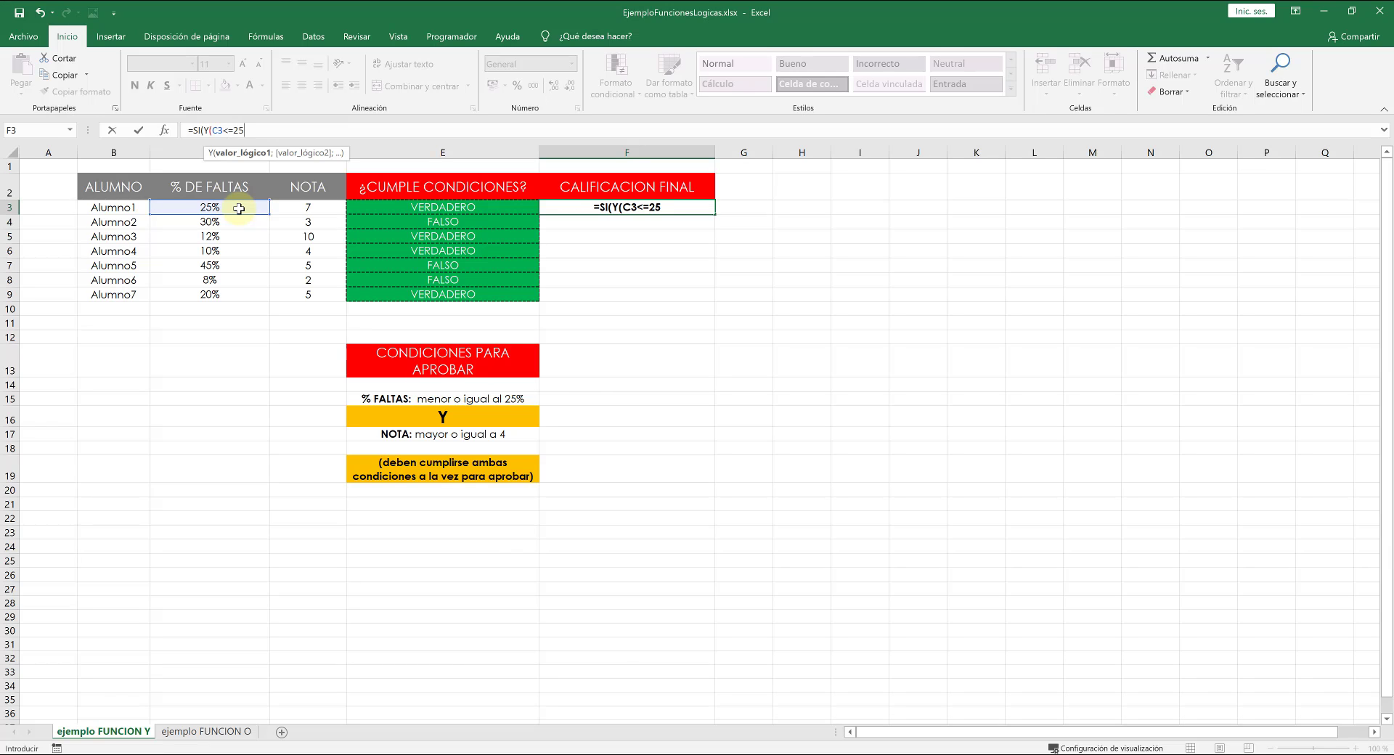
type("%;")
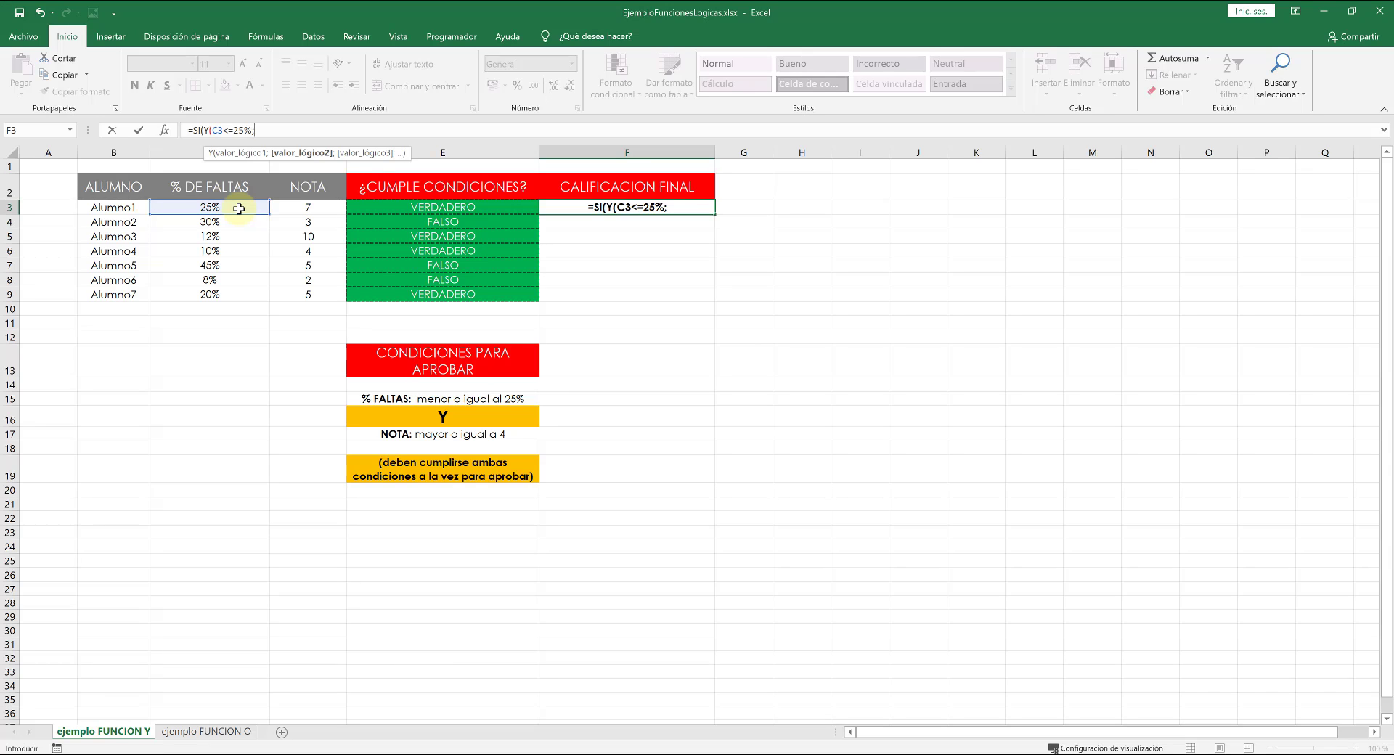
left_click(295, 208)
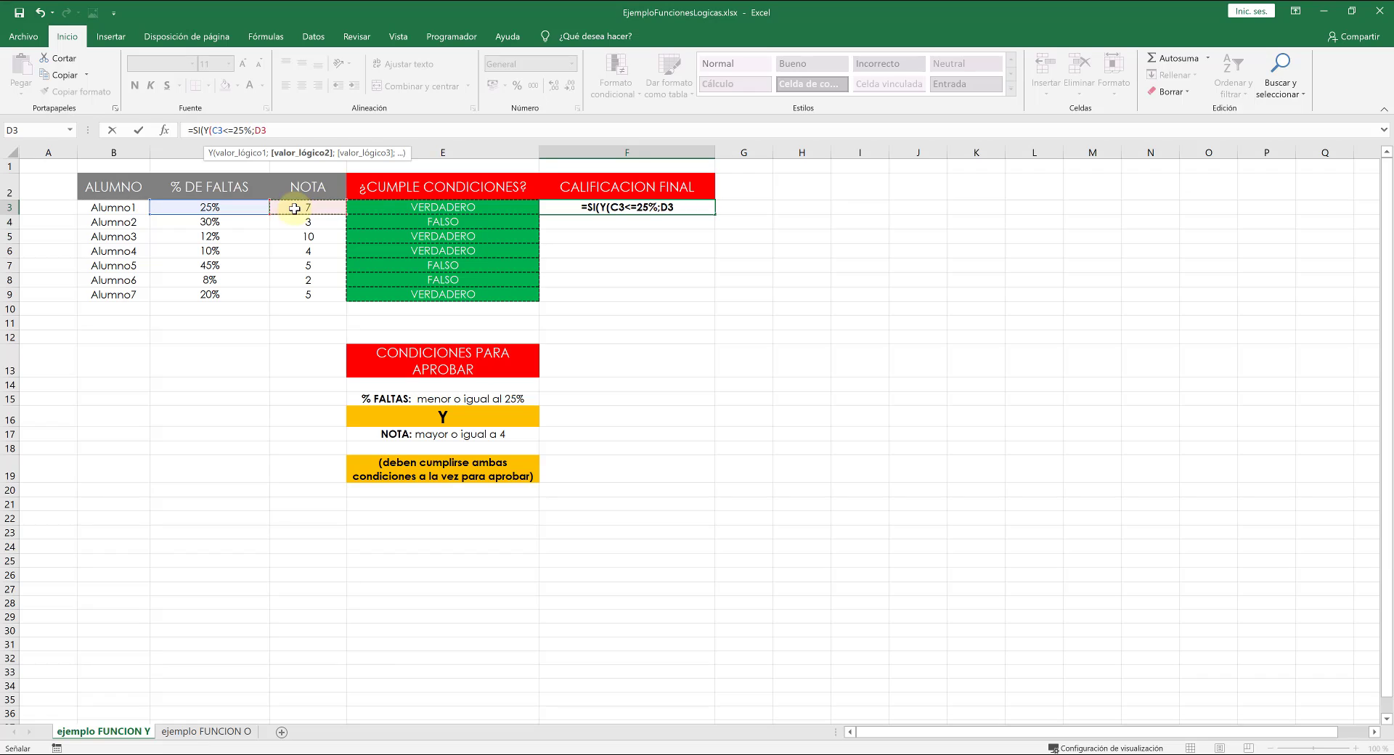
type("<")
key("BackSpace")
type(">")
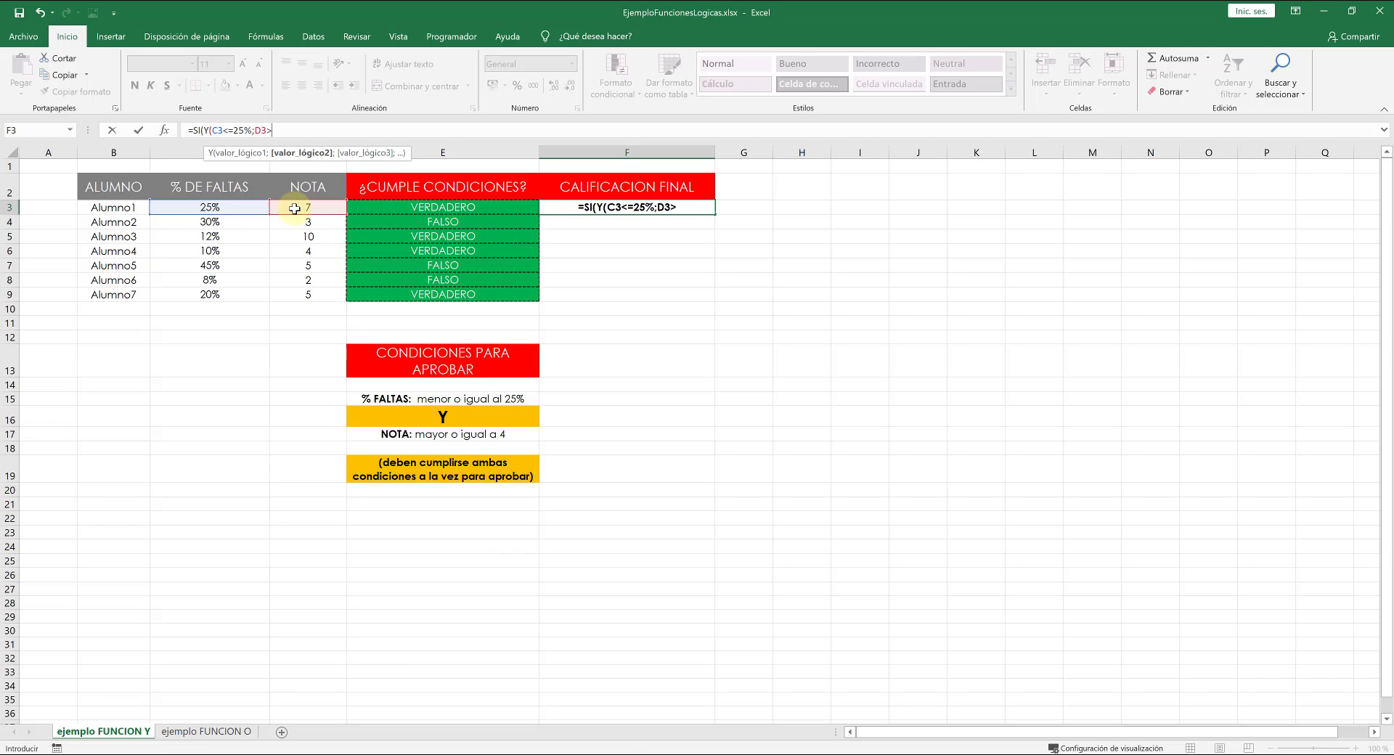
type("=4)")
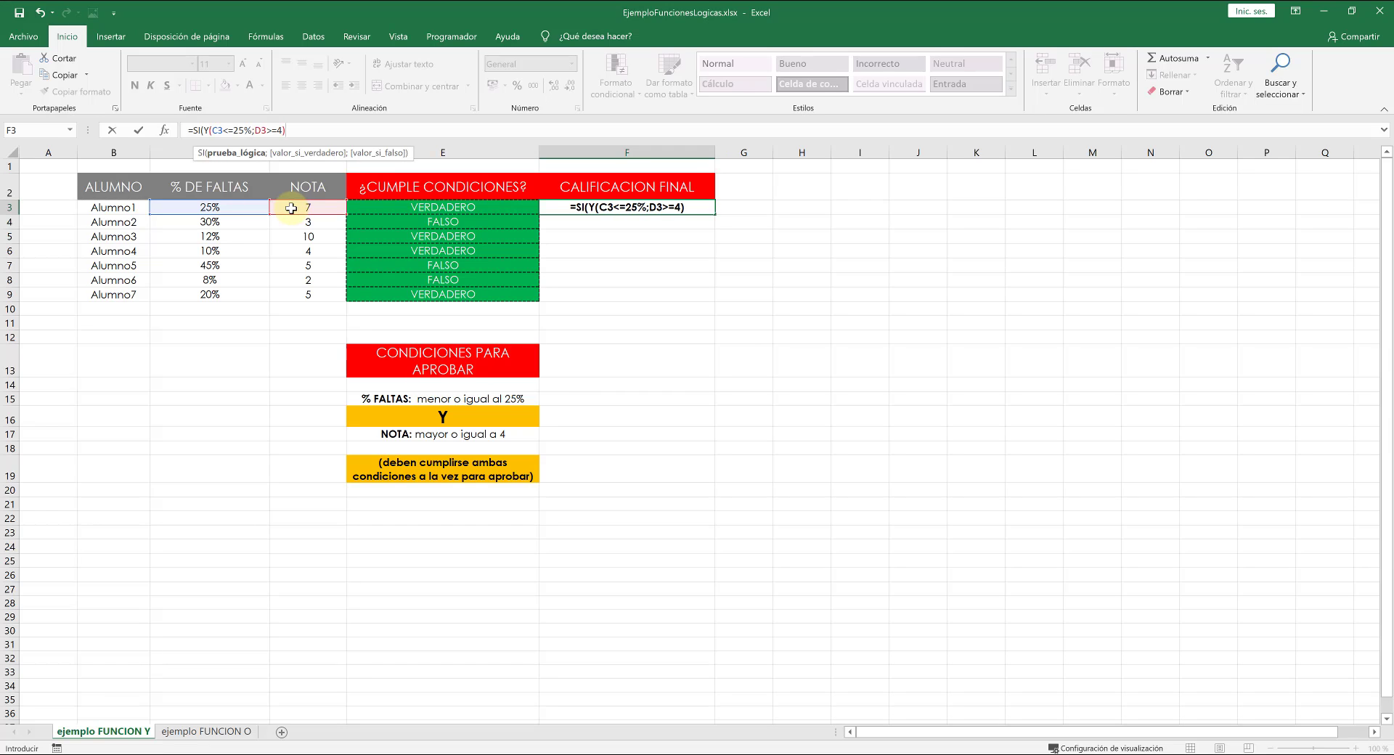
Add "APROBADO" as the SI function's value if true, followed by the semicolon separator.
type(";")
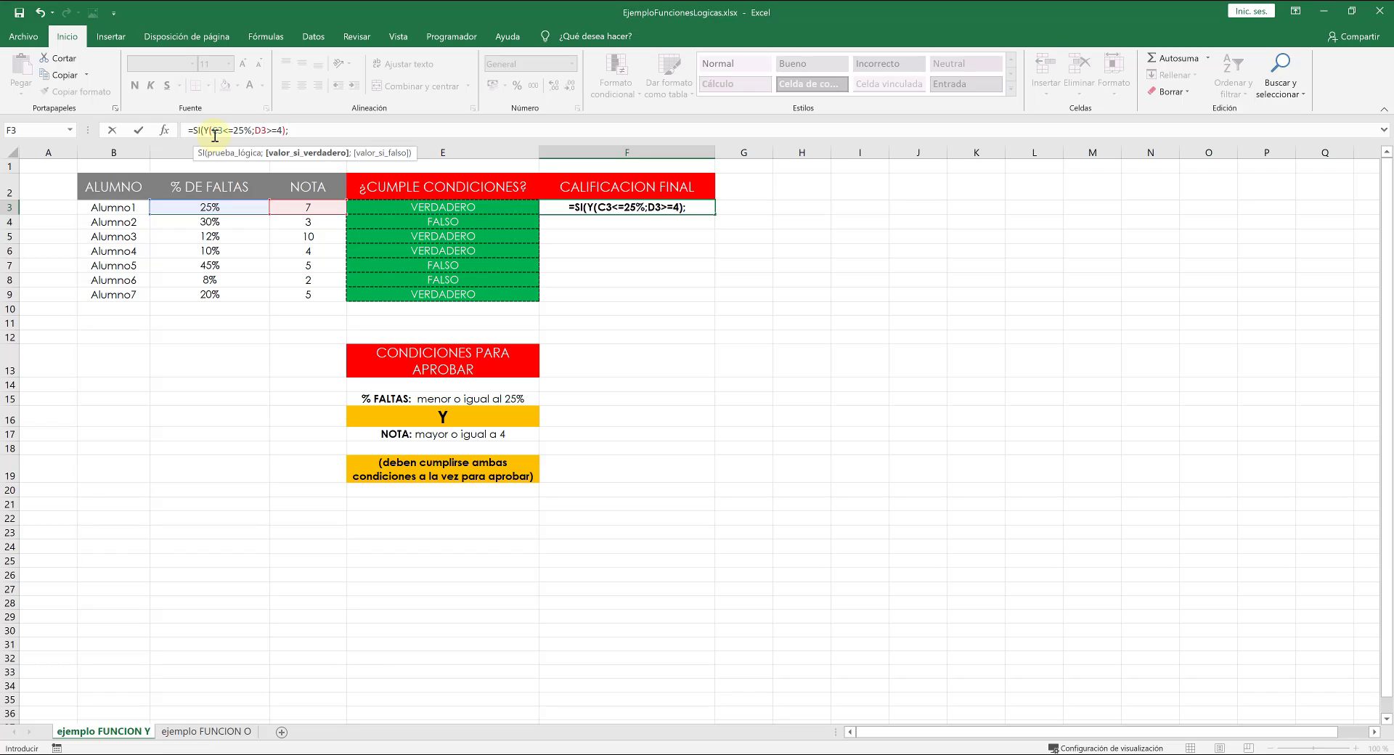
left_click(291, 130)
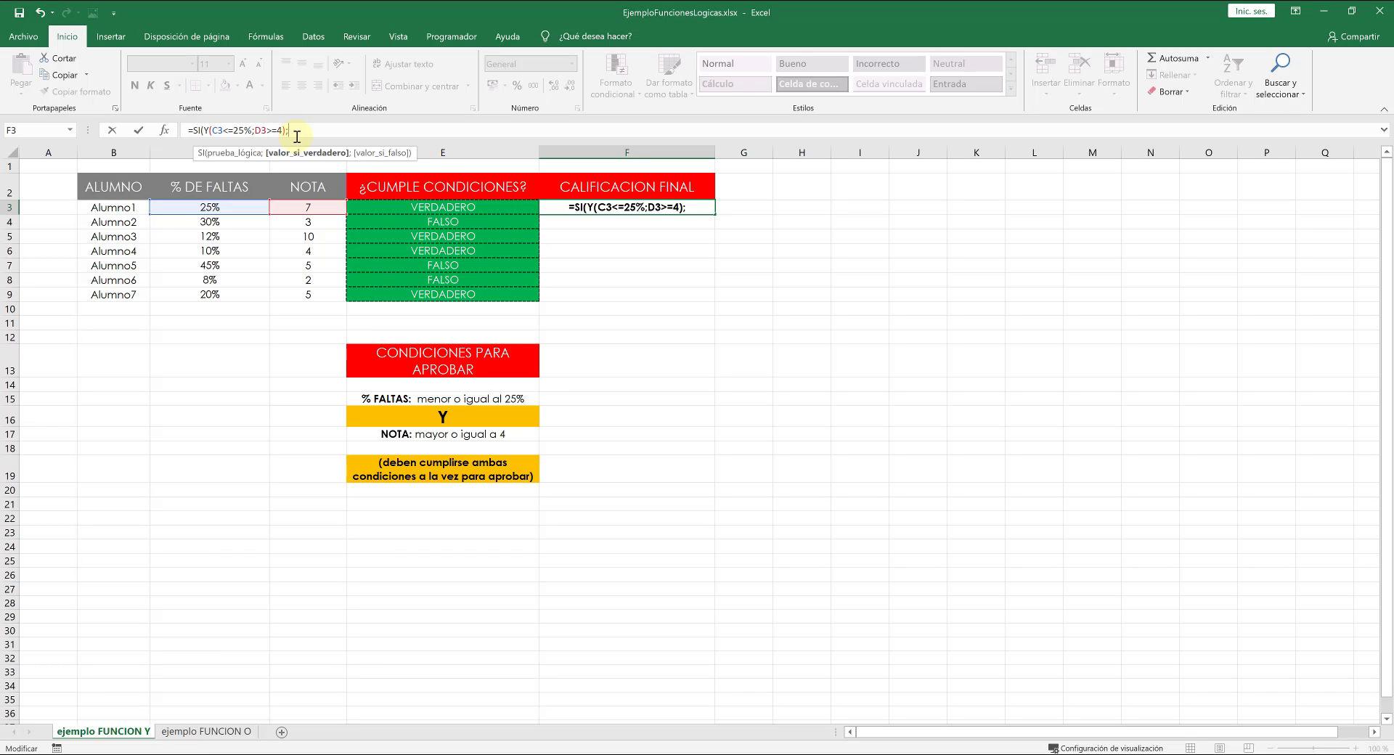
type("\"AP")
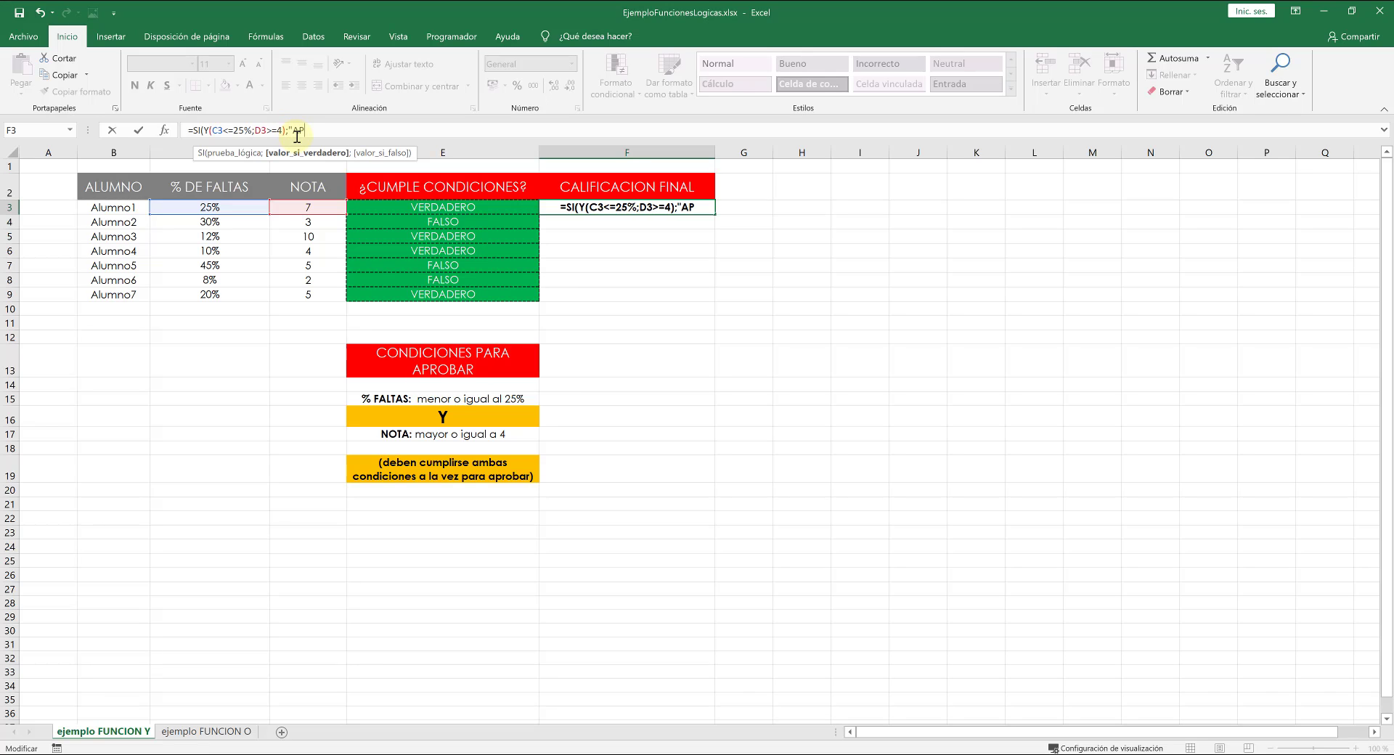
type("ROBADO\"")
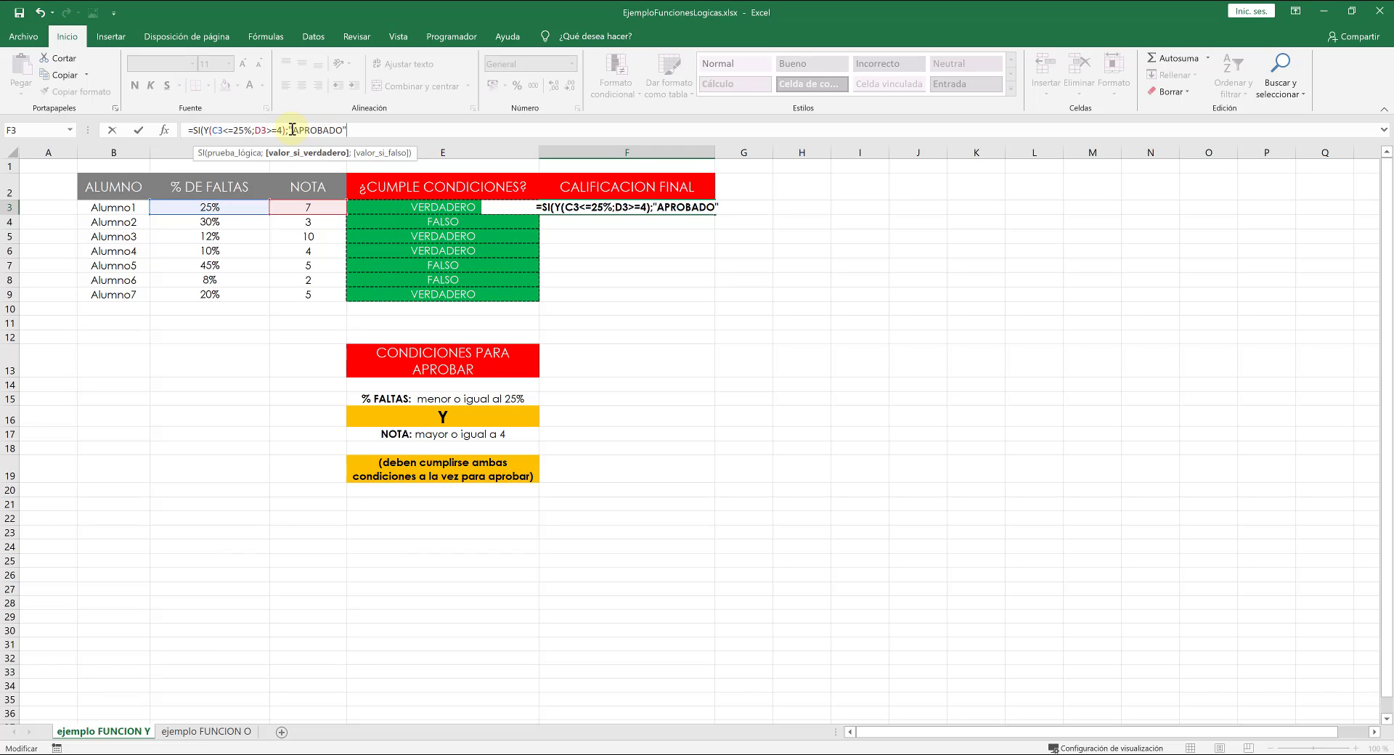
left_click(347, 129)
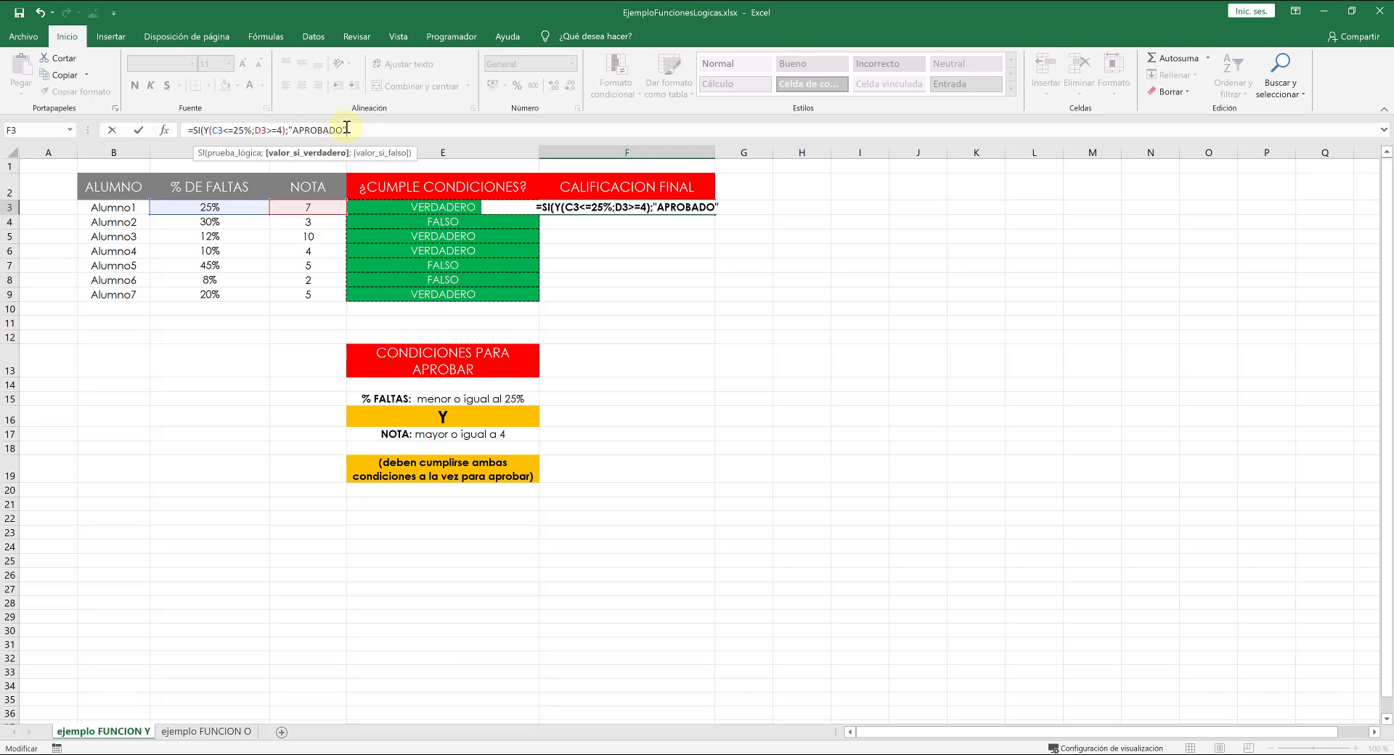
type(";")
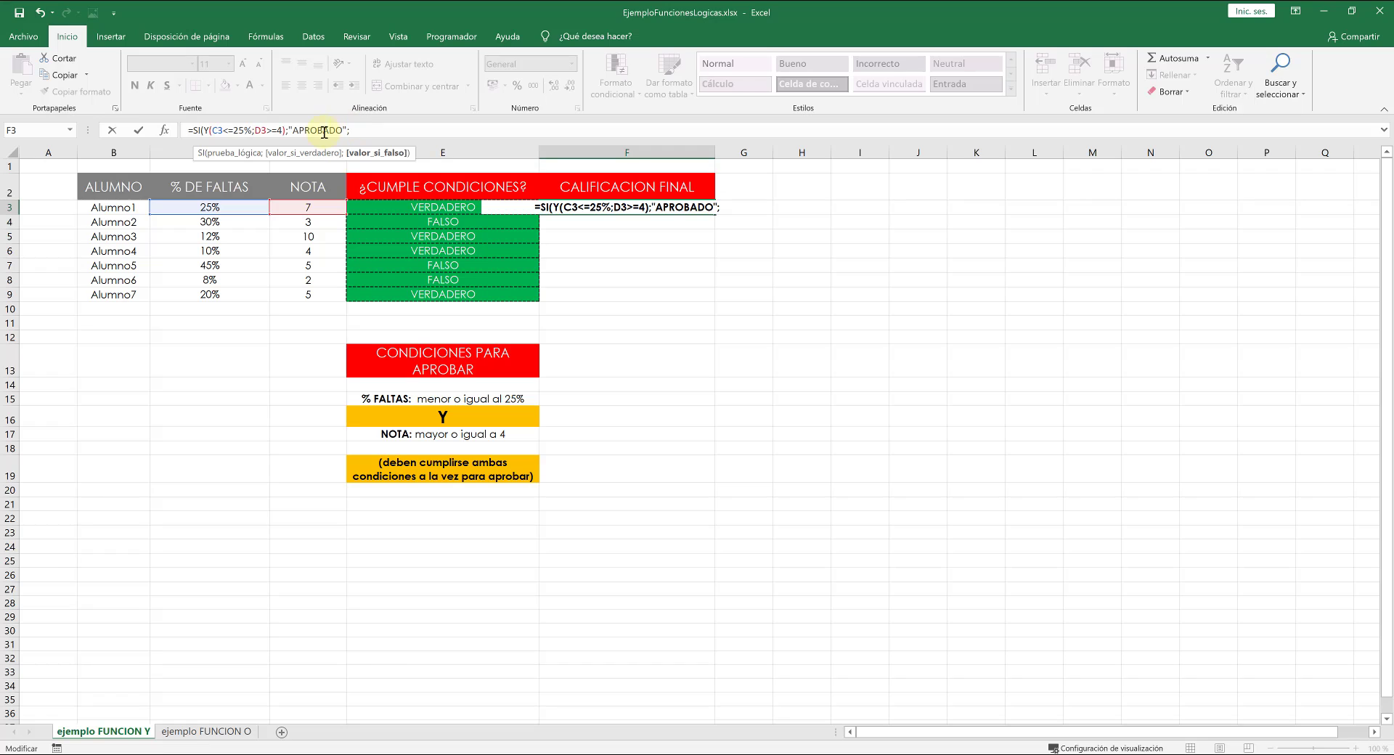
Add "SUSPENSO" as the value if false and close the formula as =SI(Y(C3<=25%;D3>=4);"APROBADO";"SUSPENSO").
left_click_drag(276, 129, 206, 130)
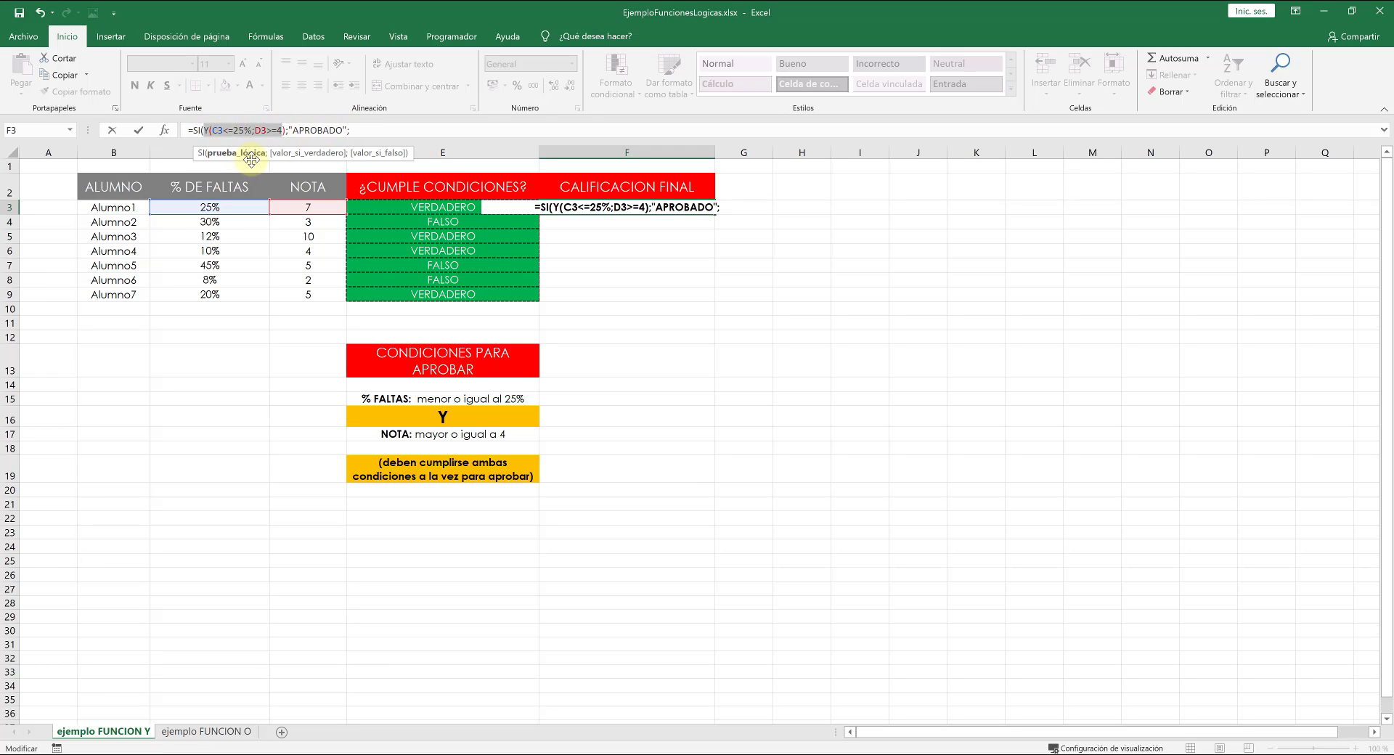
left_click(358, 131)
type("\"FALS")
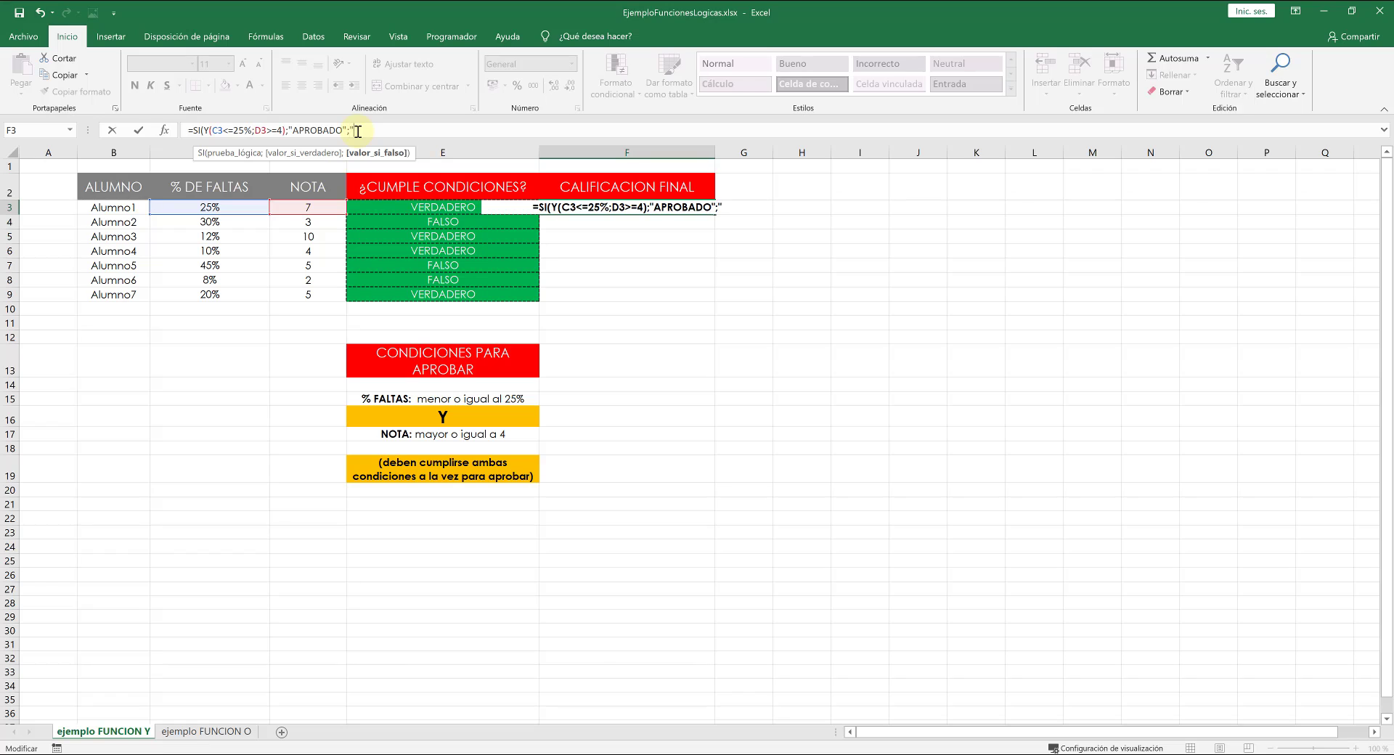
key("BackSpace")
key("BackSpace")
key("BackSpace")
key("BackSpace")
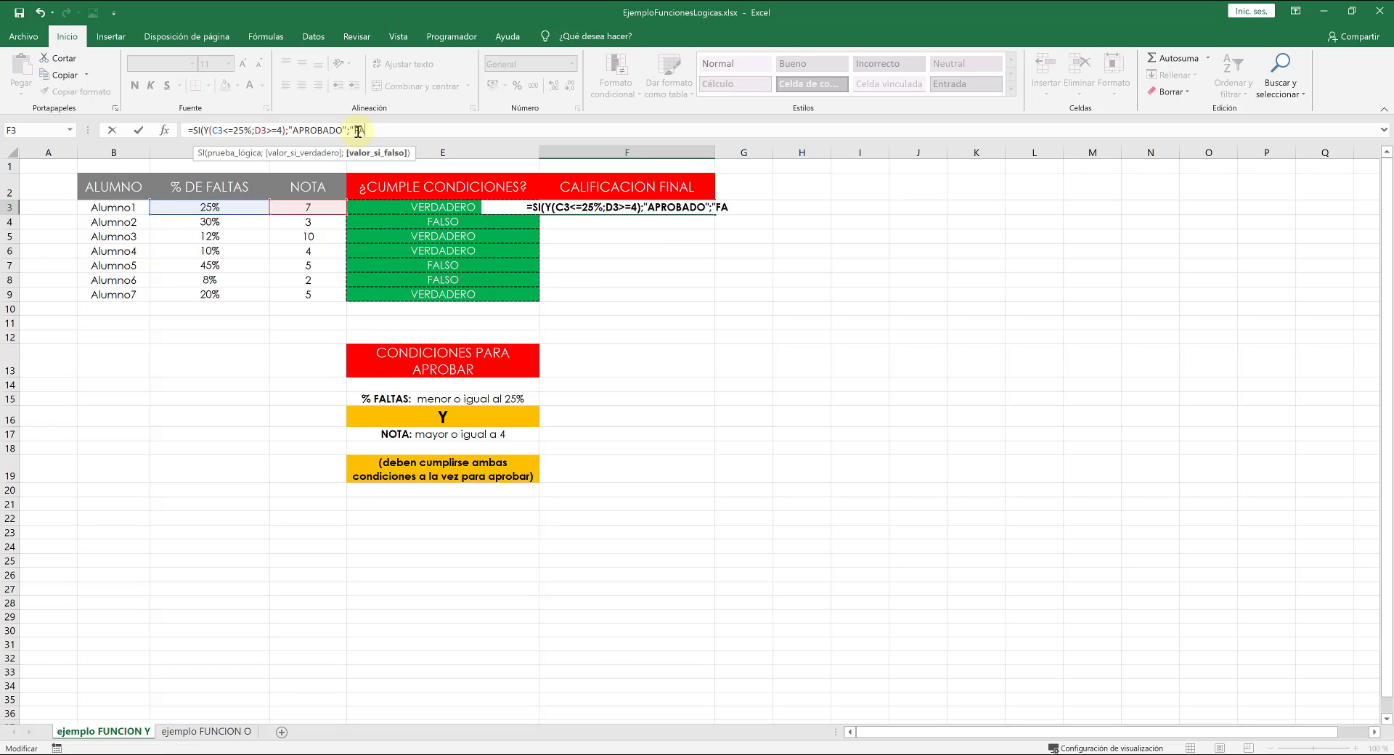
type("SUSPENS")
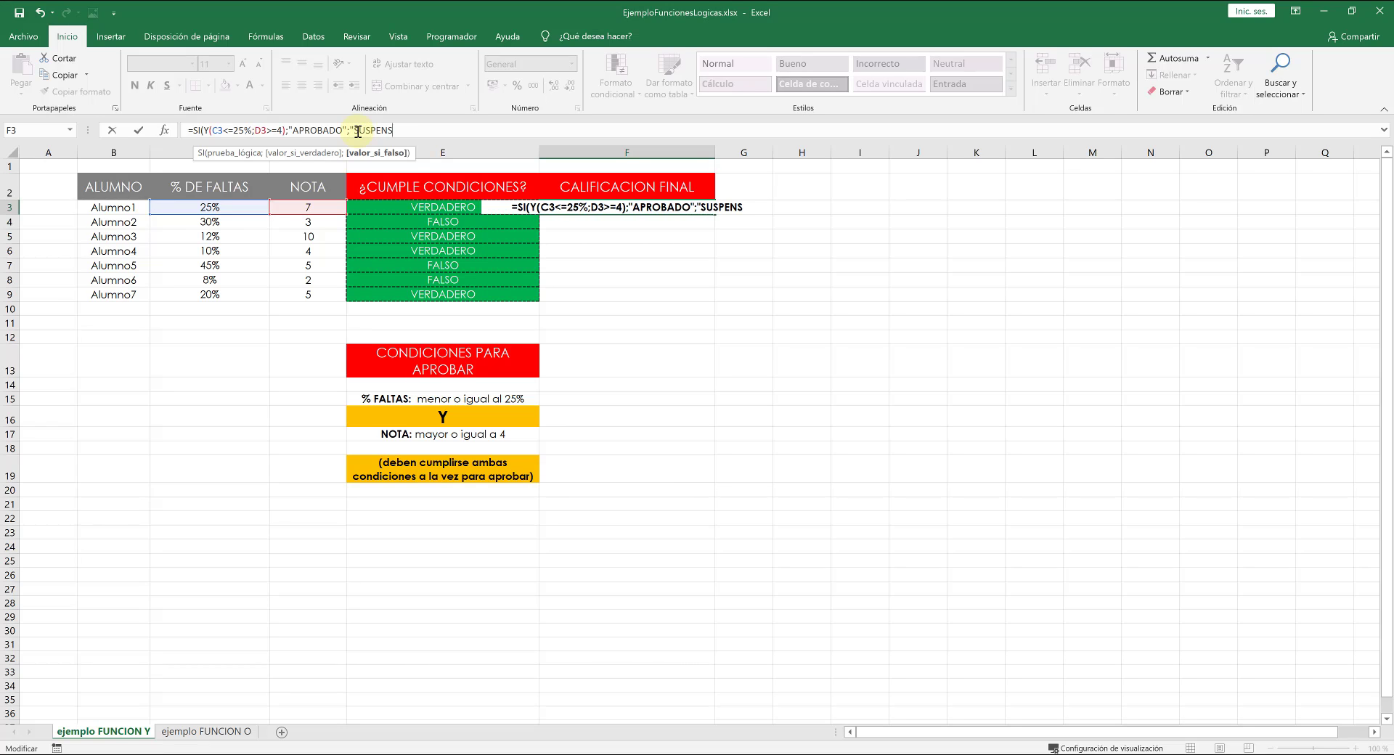
type("O\")")
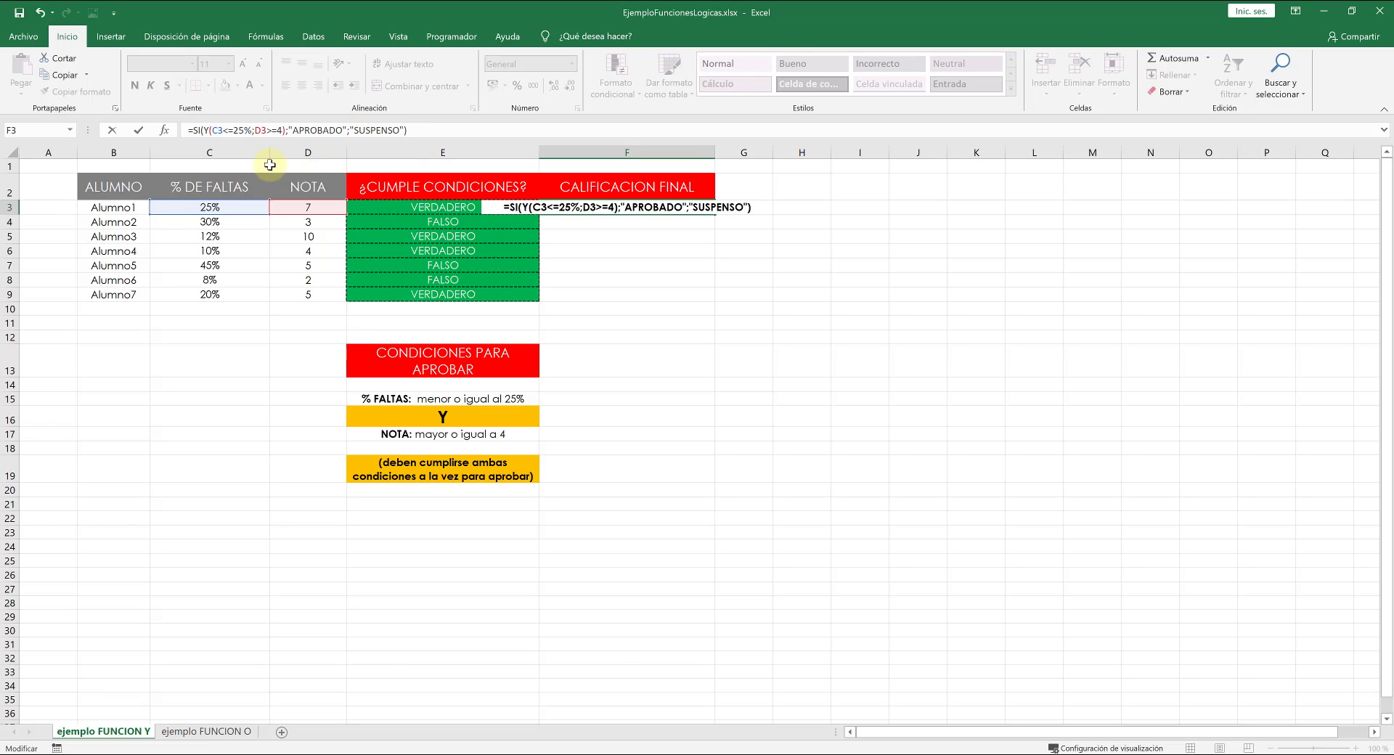
Accept the F3 formula and fill it down through F9.
left_click(141, 131)
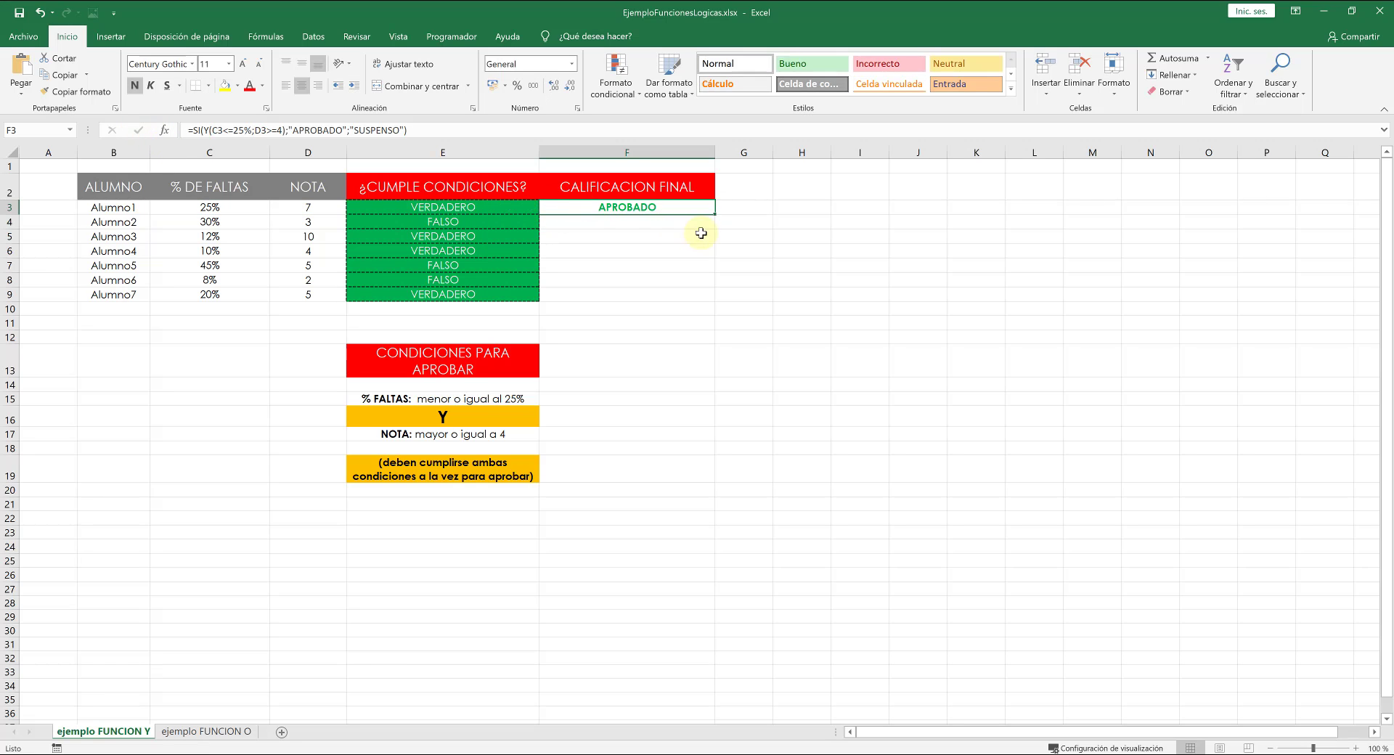
left_click_drag(716, 214, 697, 301)
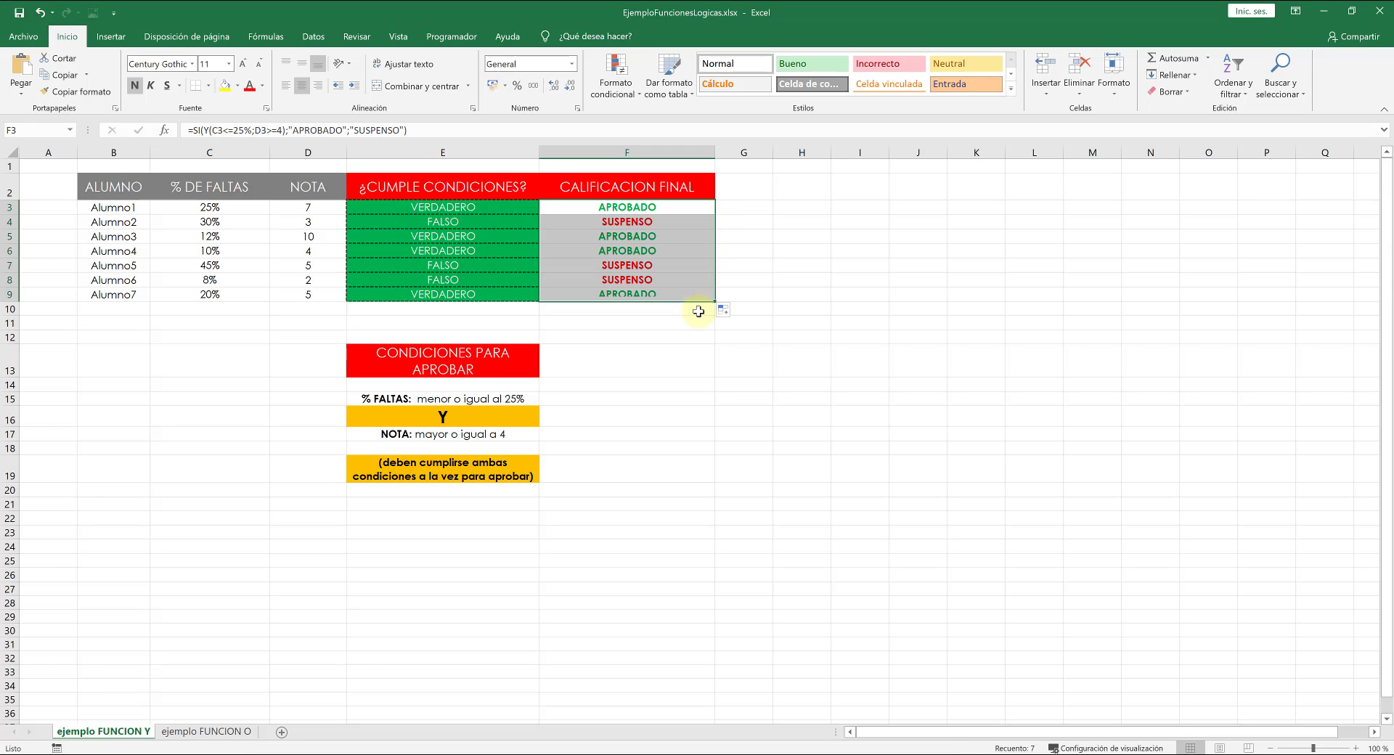
left_click(706, 386)
Compare each student's ¿CUMPLE CONDICIONES? value in column E with the CALIFICACION FINAL result in column F.
left_click(503, 221)
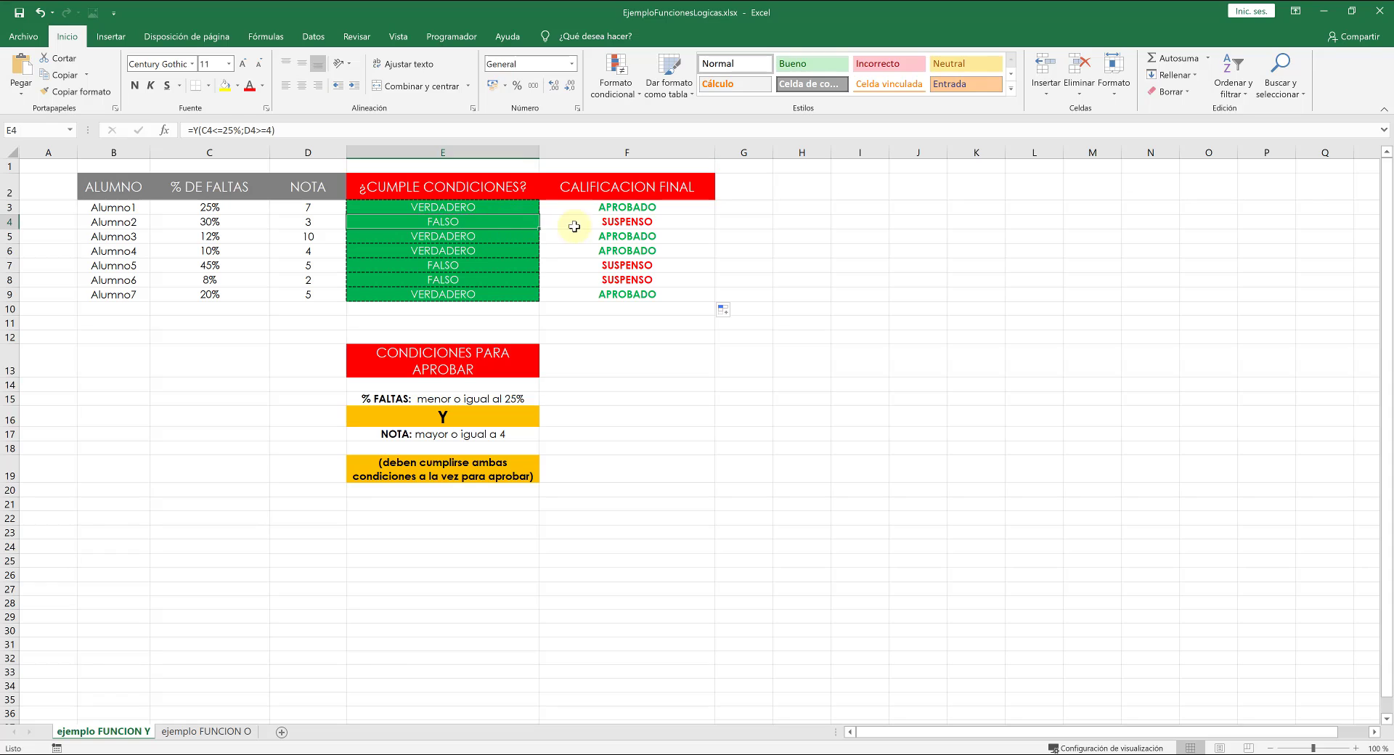
left_click(599, 221)
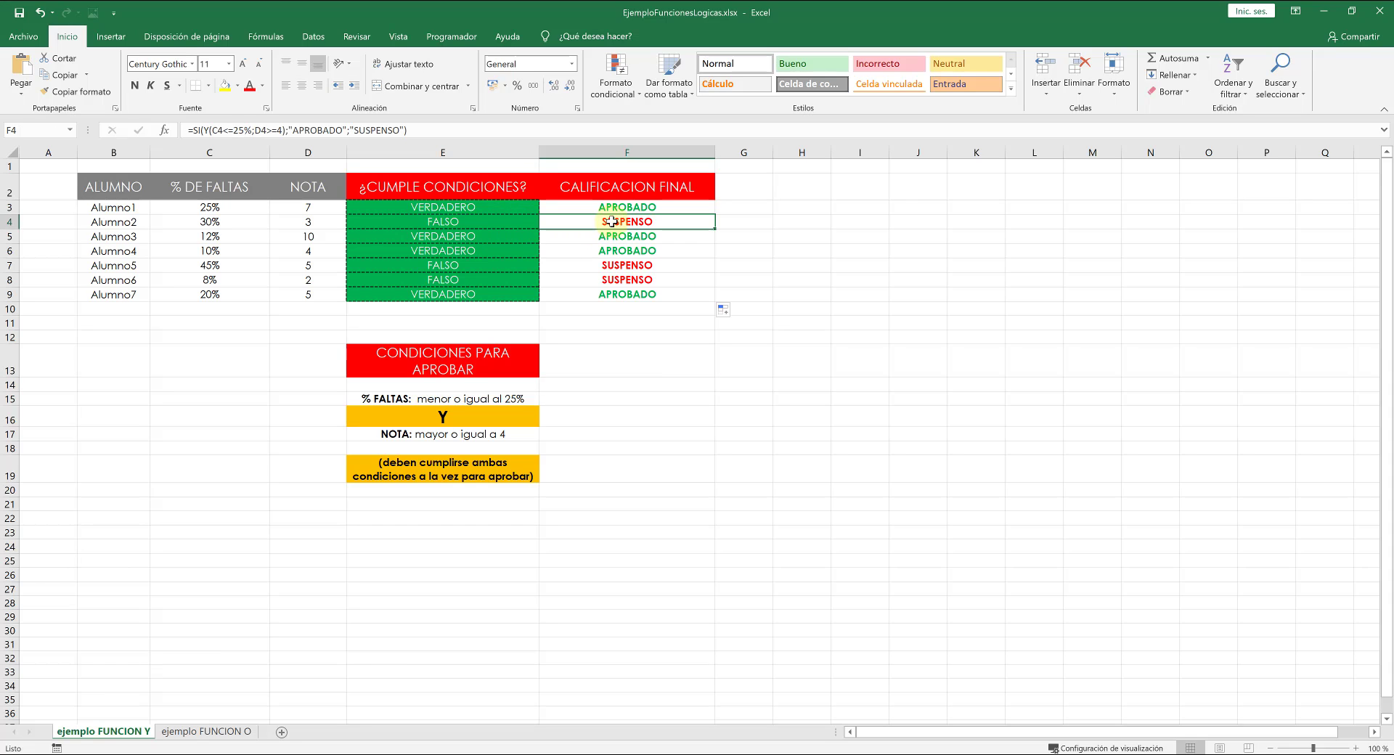
left_click(514, 265)
left_click(560, 265)
left_click(522, 278)
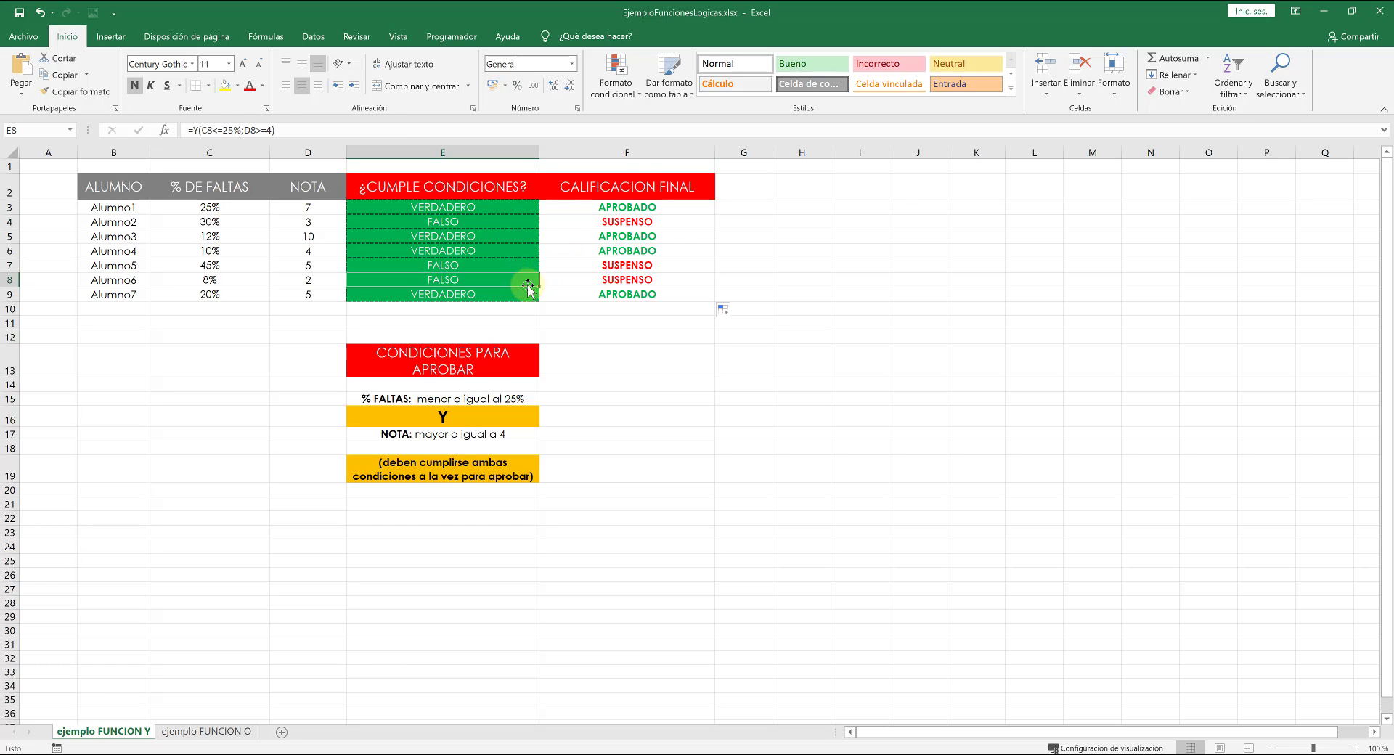
left_click(583, 282)
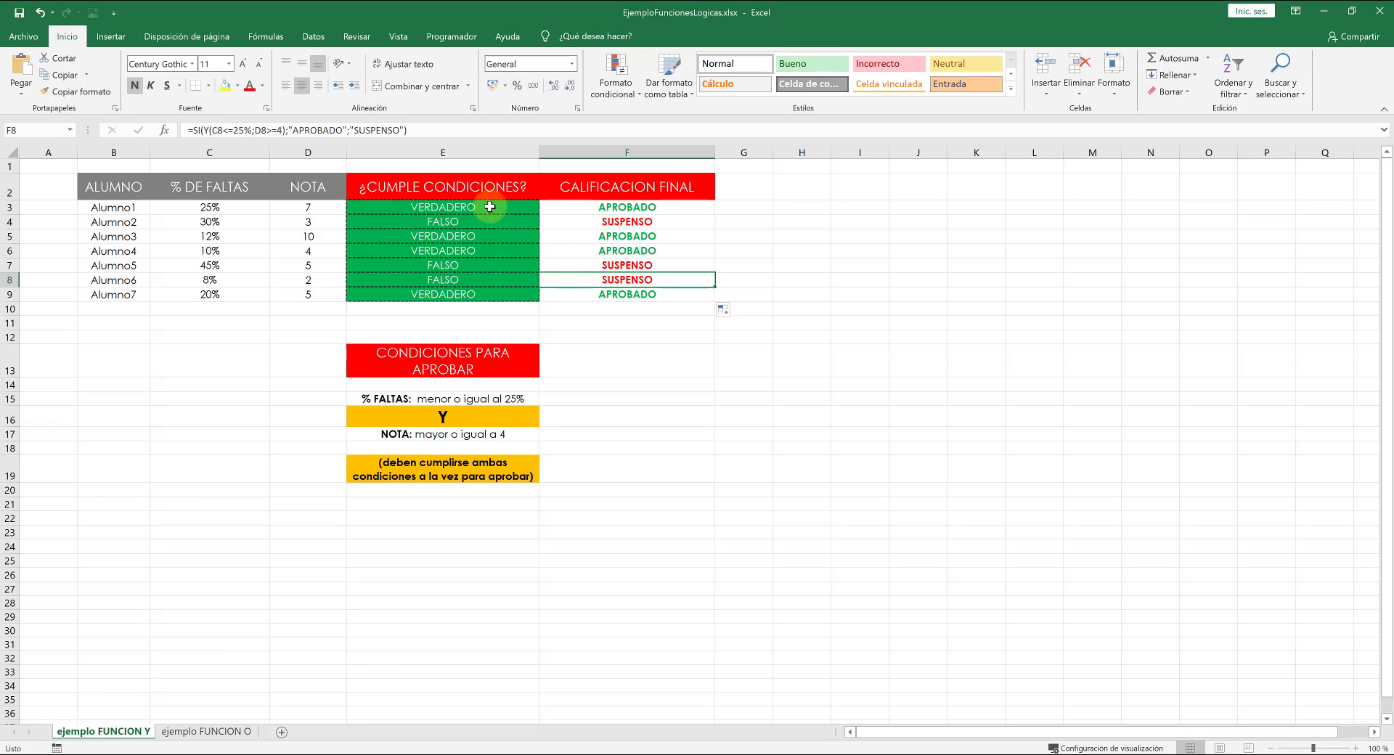
left_click(468, 251)
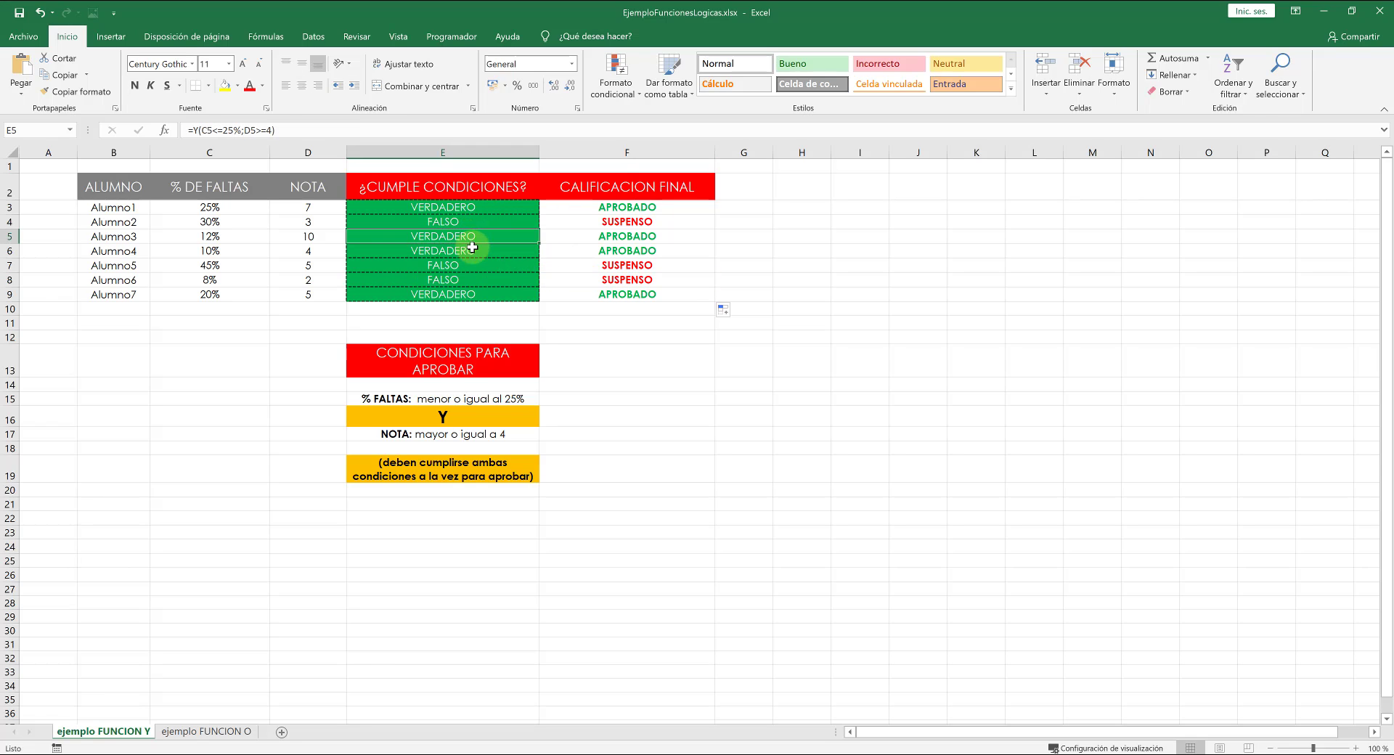
left_click(602, 250)
left_click(494, 298)
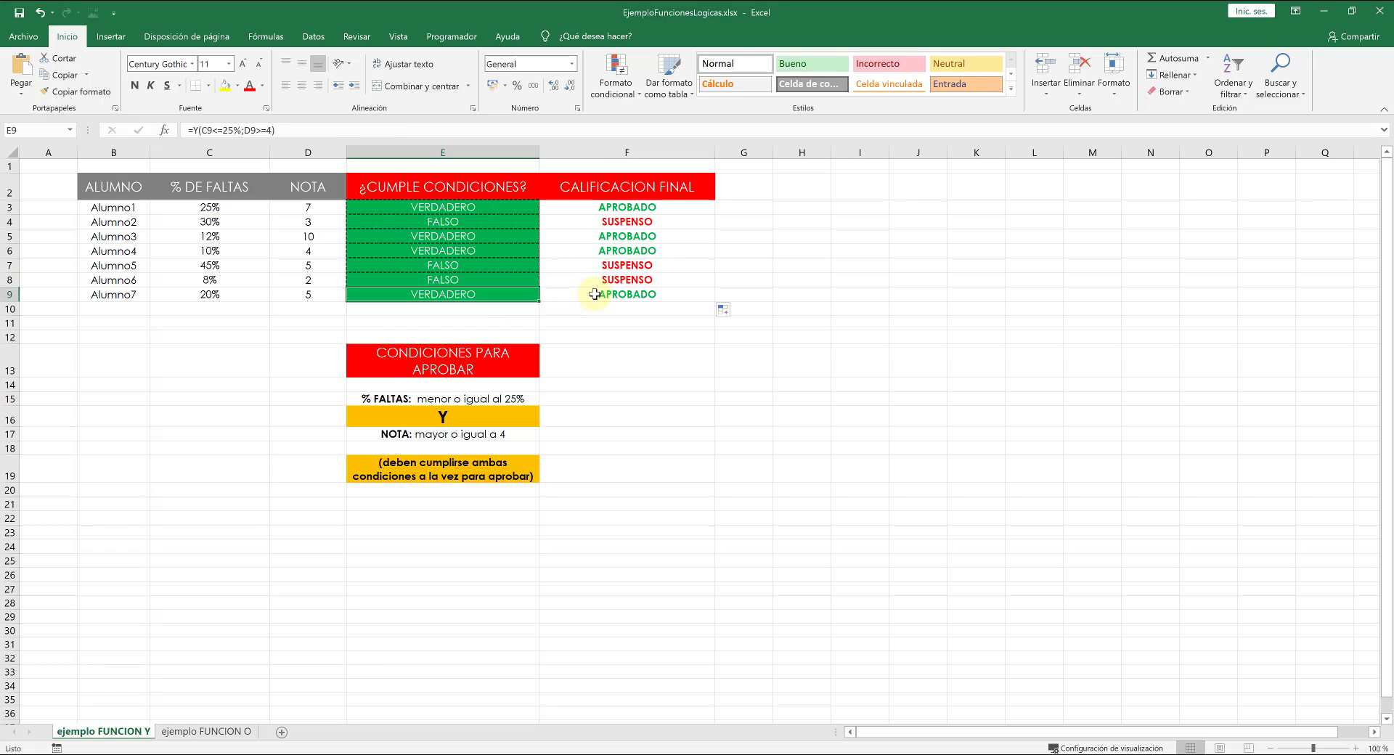
left_click(574, 294)
left_click(629, 210)
left_click_drag(642, 245, 630, 297)
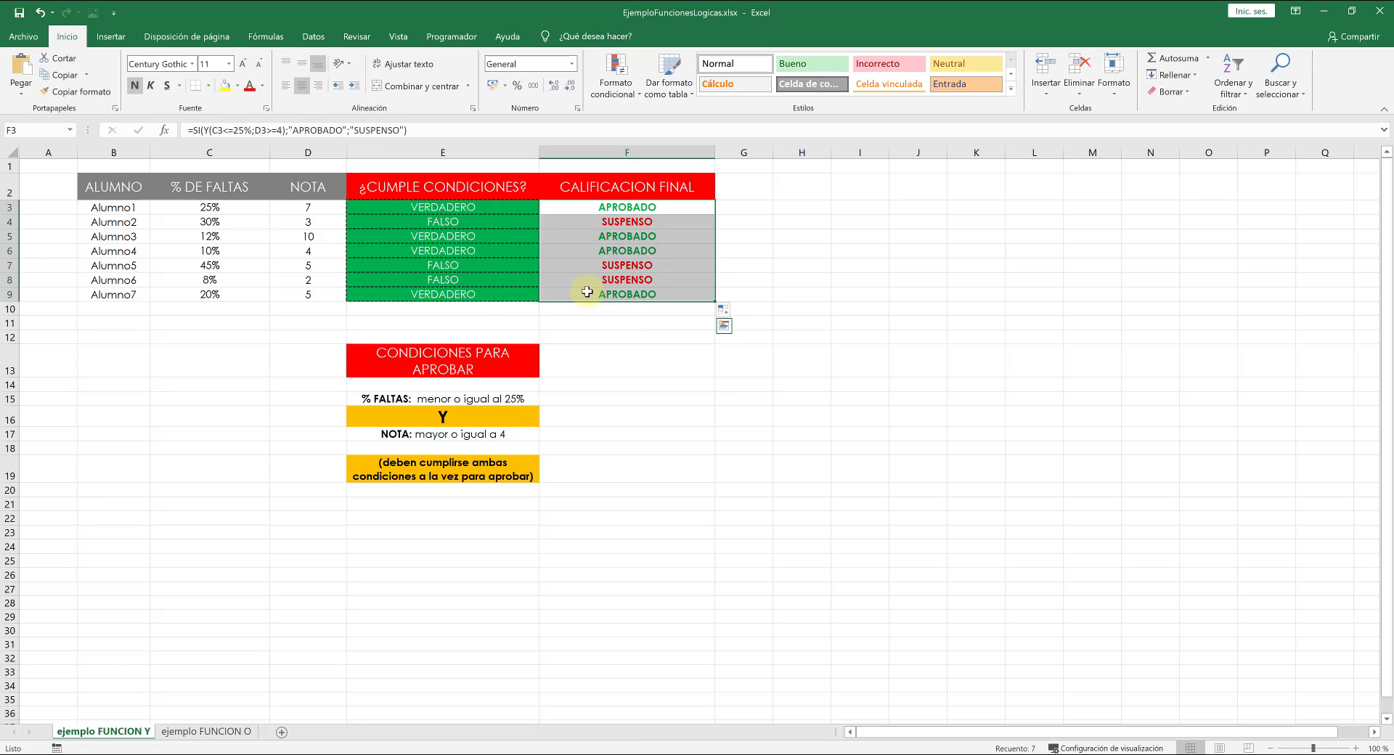
left_click_drag(456, 205, 472, 294)
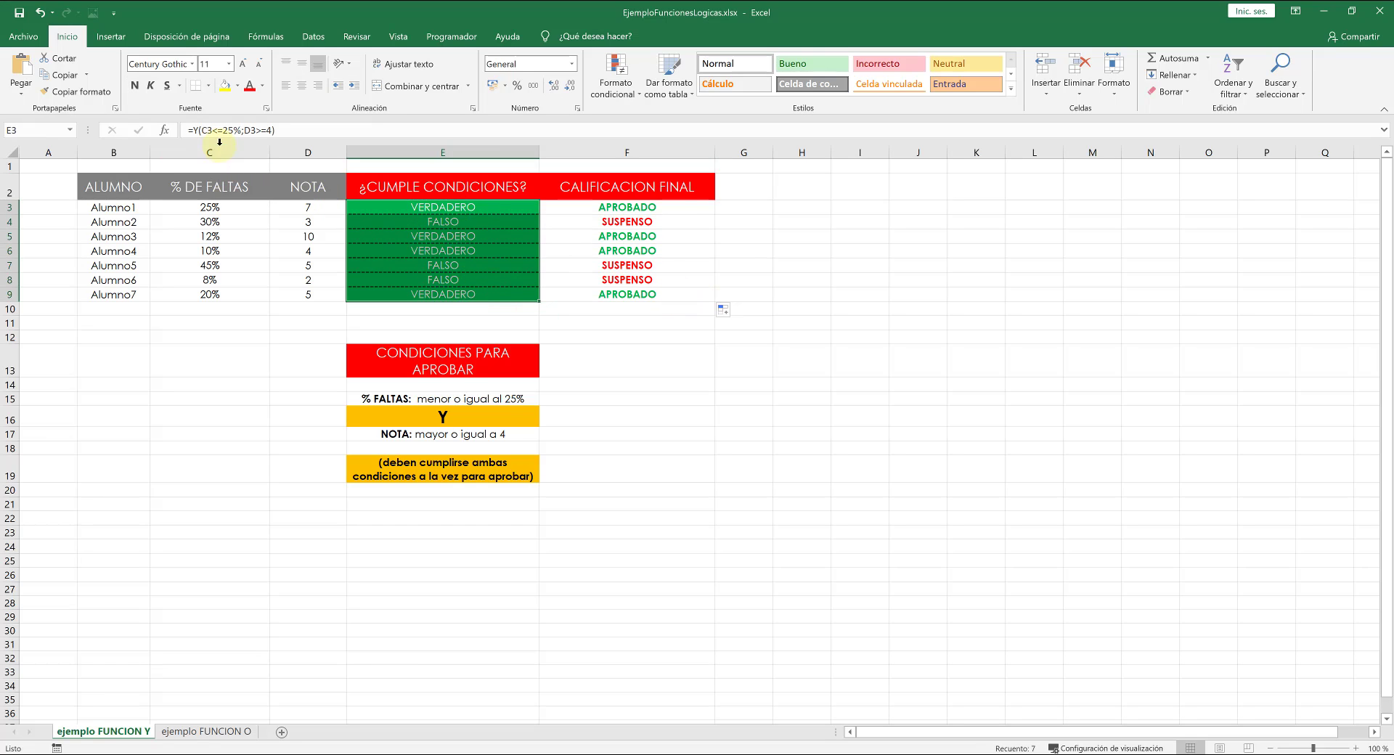
Review the conditional formatting rules that colour the SUSPENSO and APROBADO results in F3:F9.
left_click(610, 206)
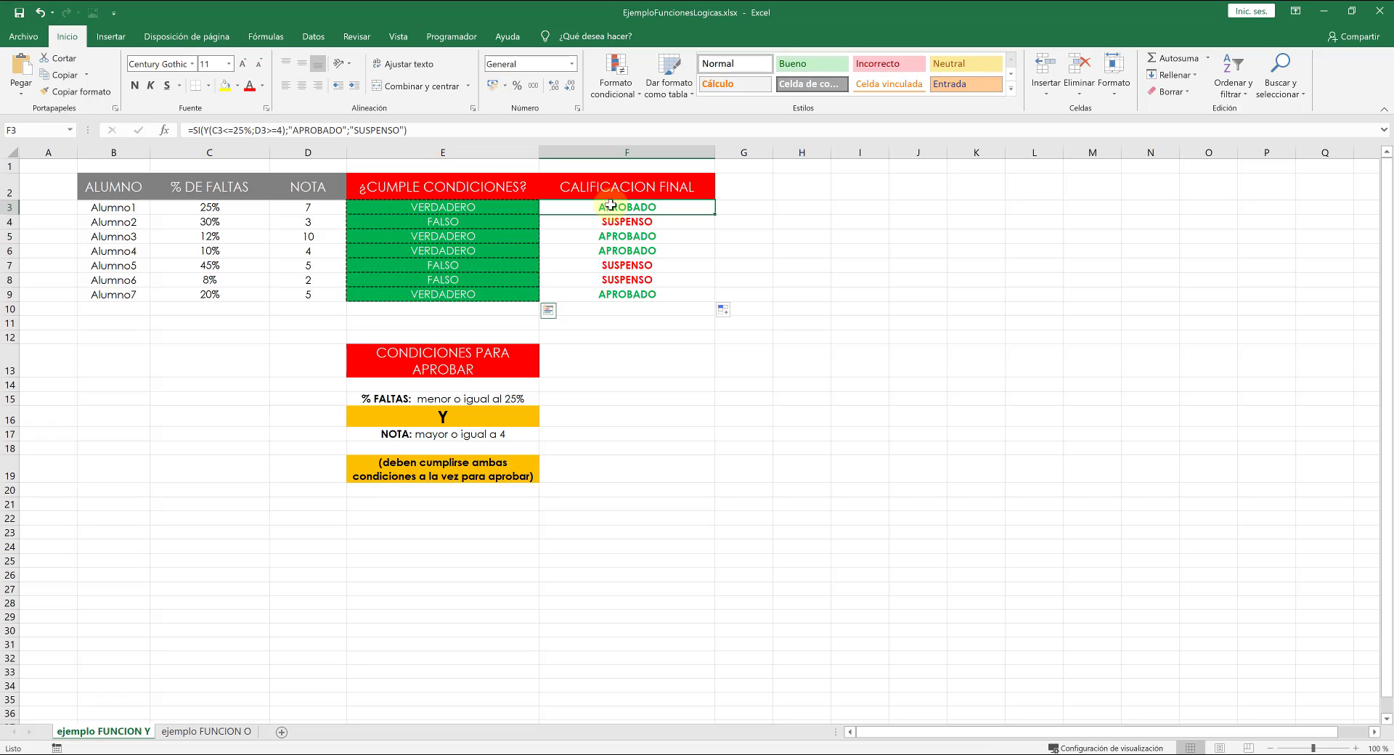
left_click(776, 248)
left_click_drag(639, 207, 655, 287)
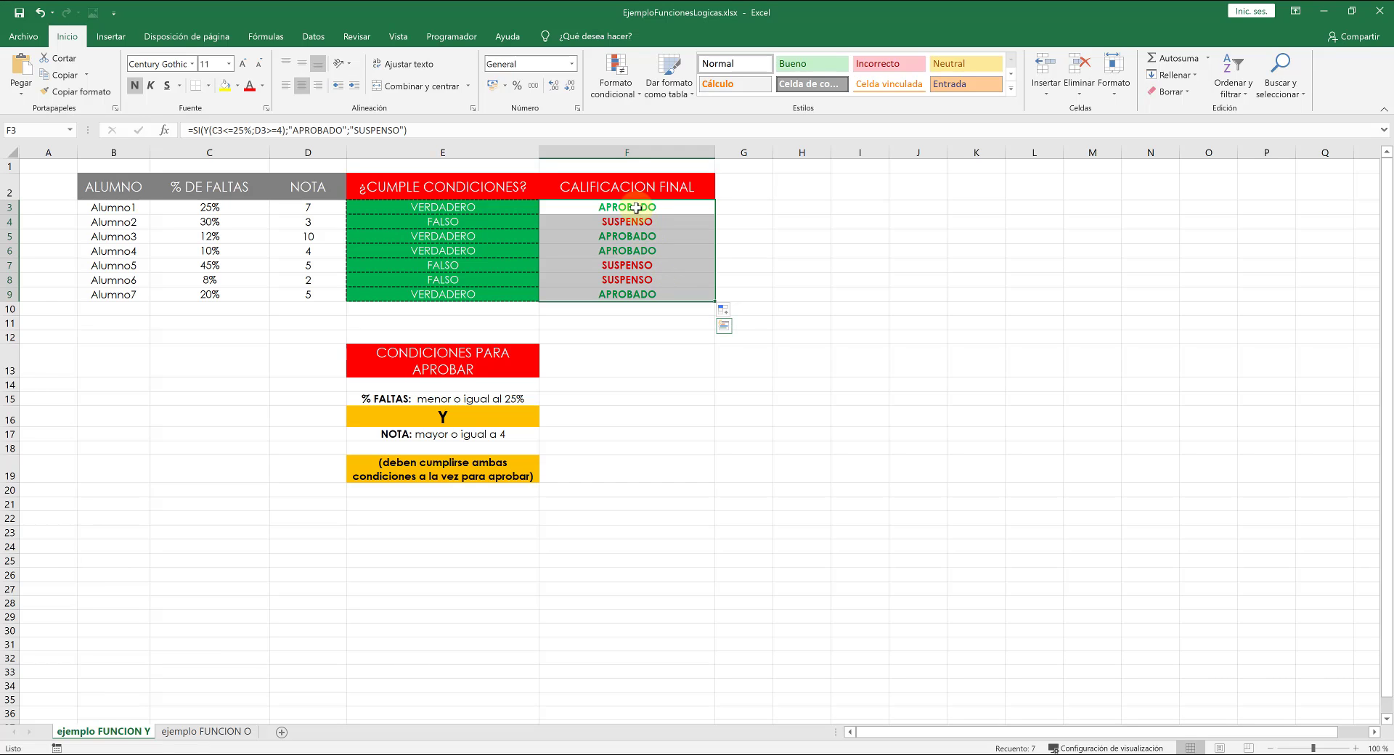
left_click(621, 90)
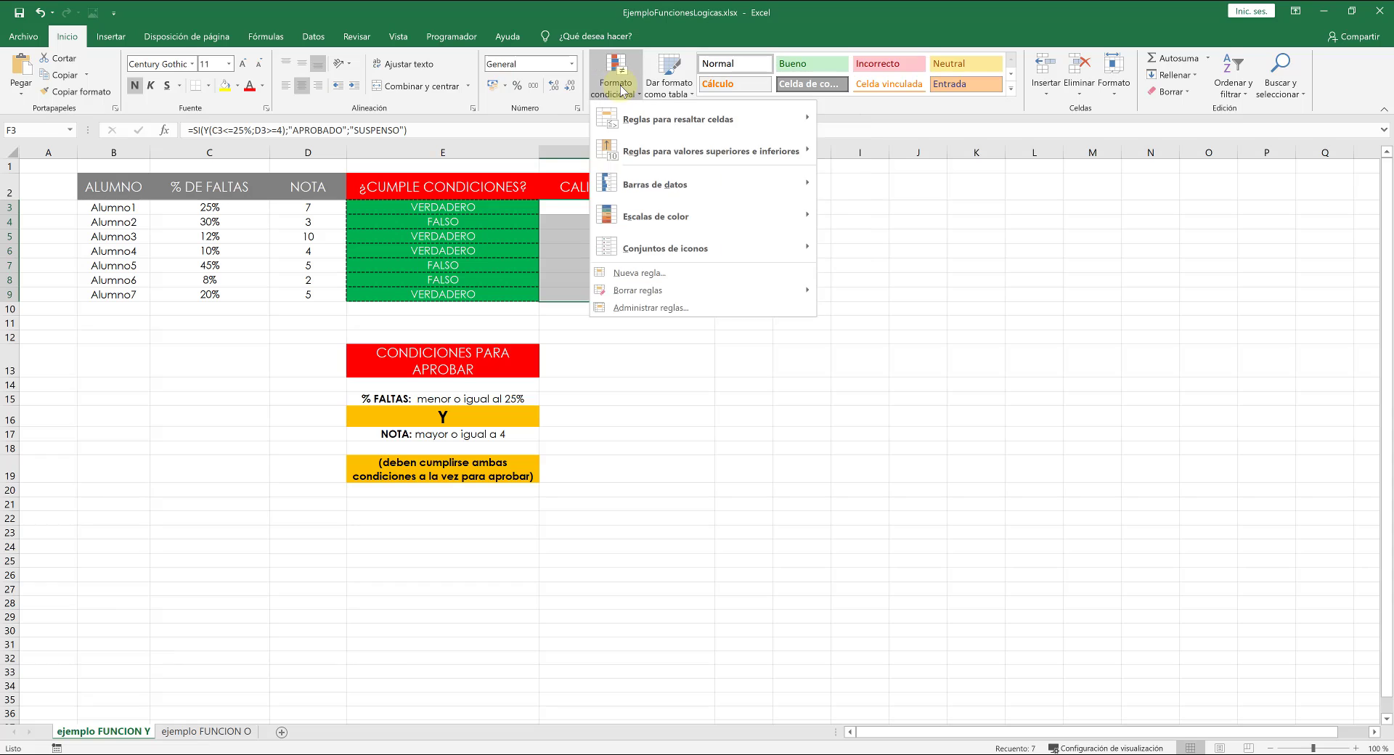
left_click(662, 311)
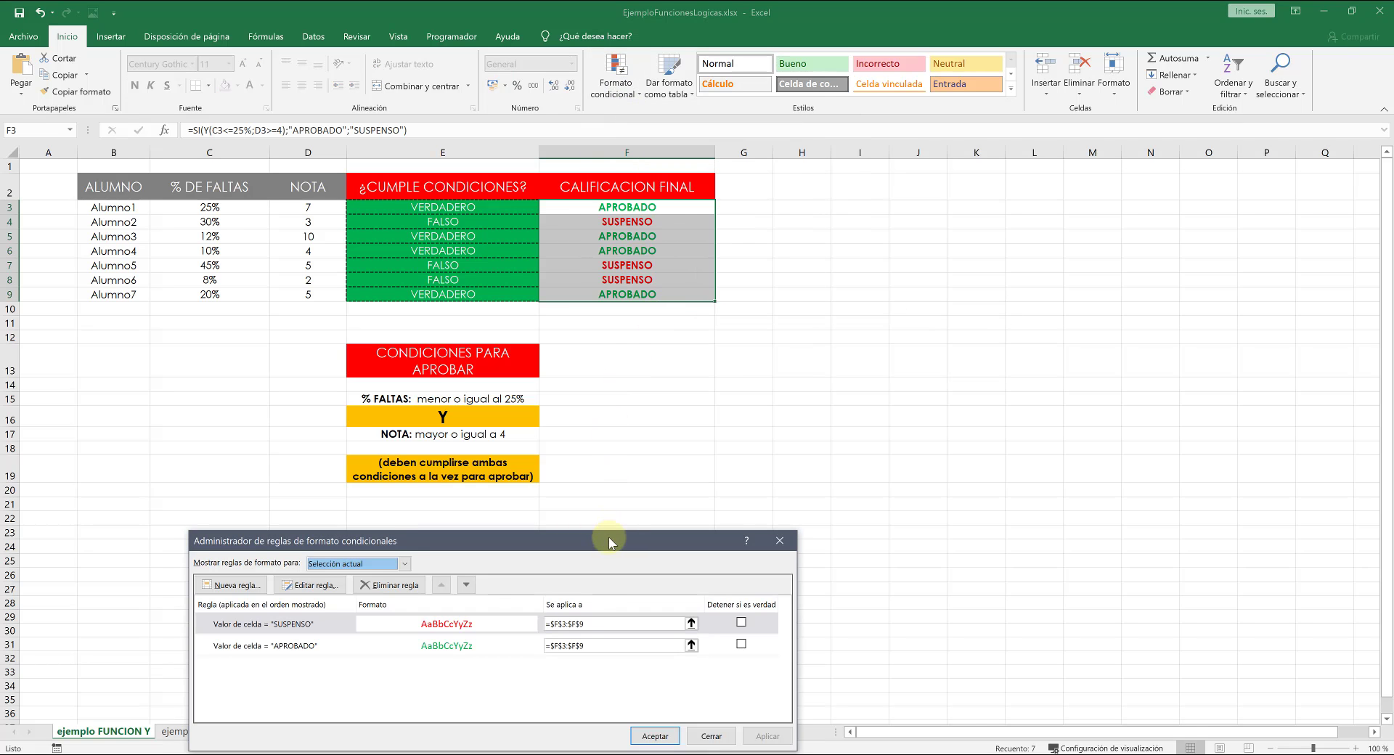
left_click_drag(609, 541, 974, 318)
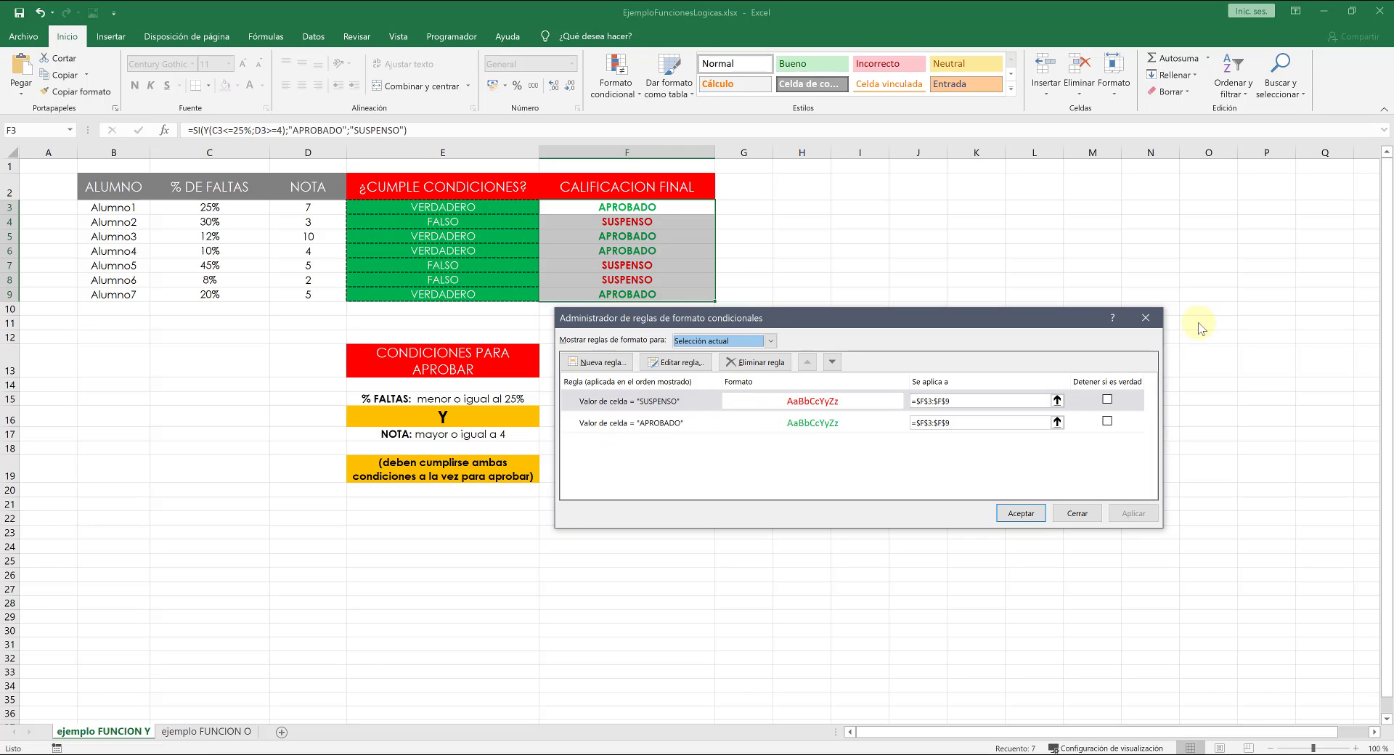
left_click(1146, 317)
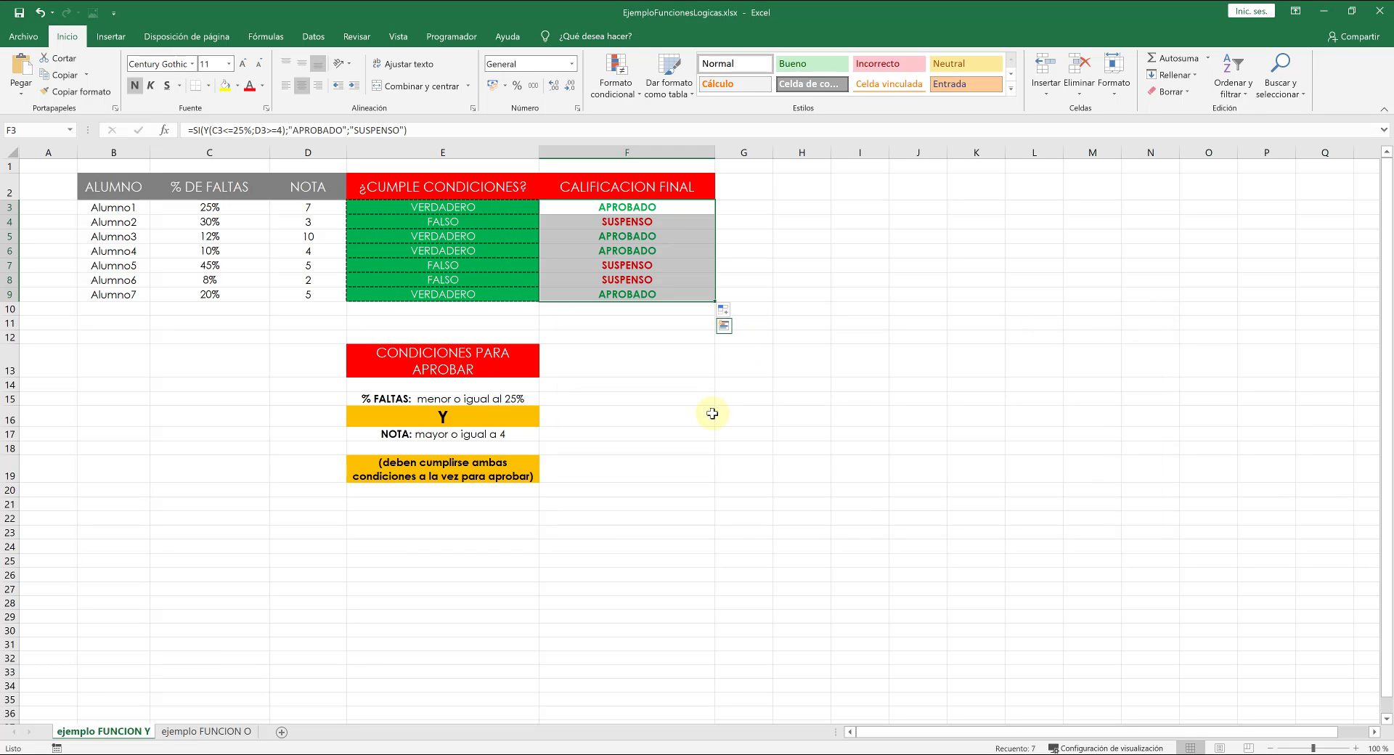
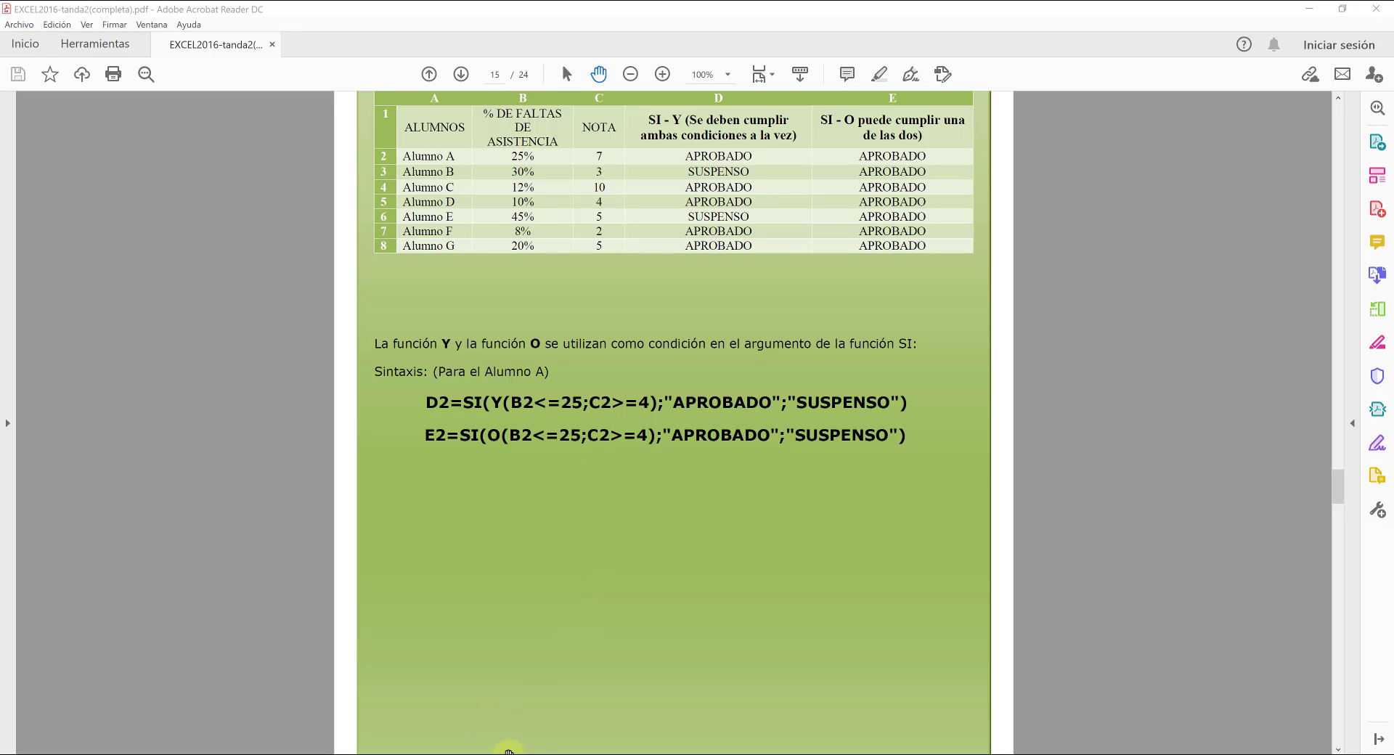
Switch to Excel and clear the ¿CUMPLE CONDICIONES? results in E3:E9 of the "ejemplo FUNCION O" sheet.
left_click(506, 754)
left_click(176, 731)
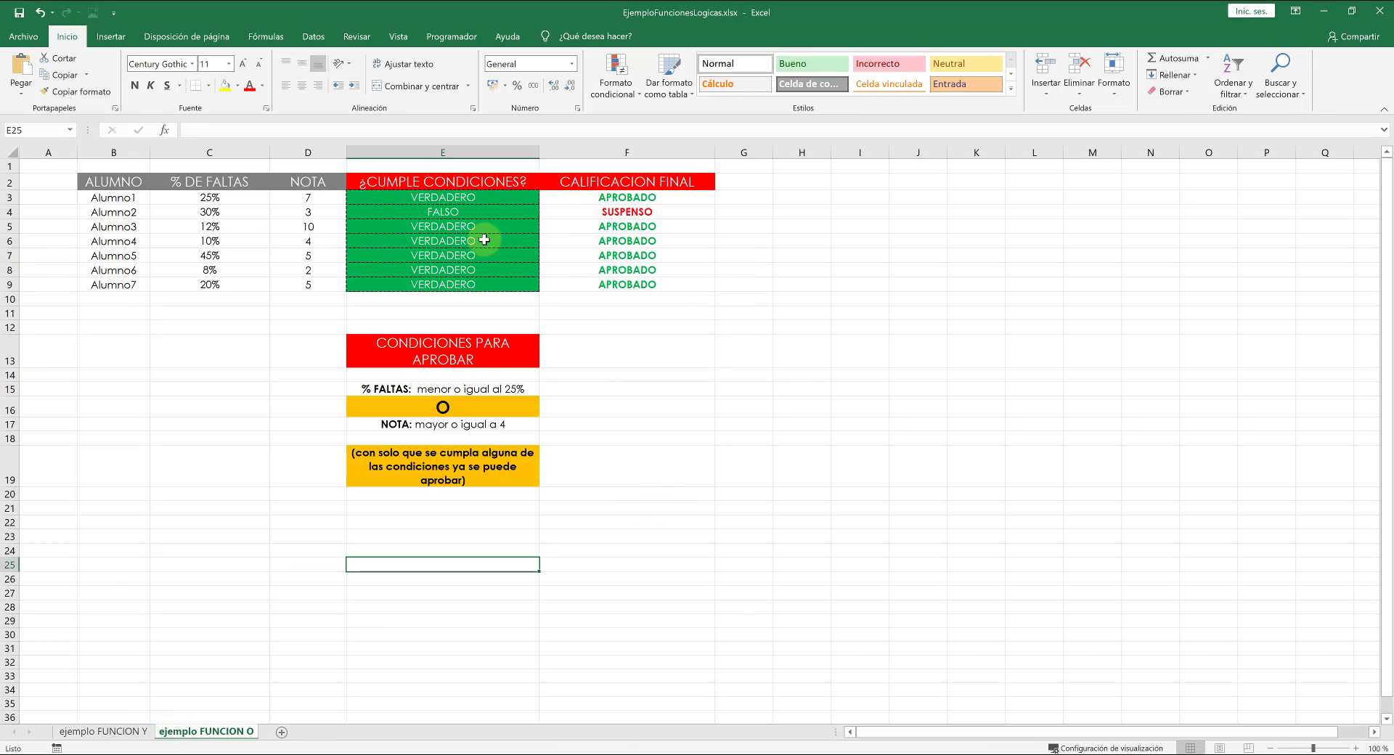
left_click_drag(443, 200, 463, 287)
key("Delete")
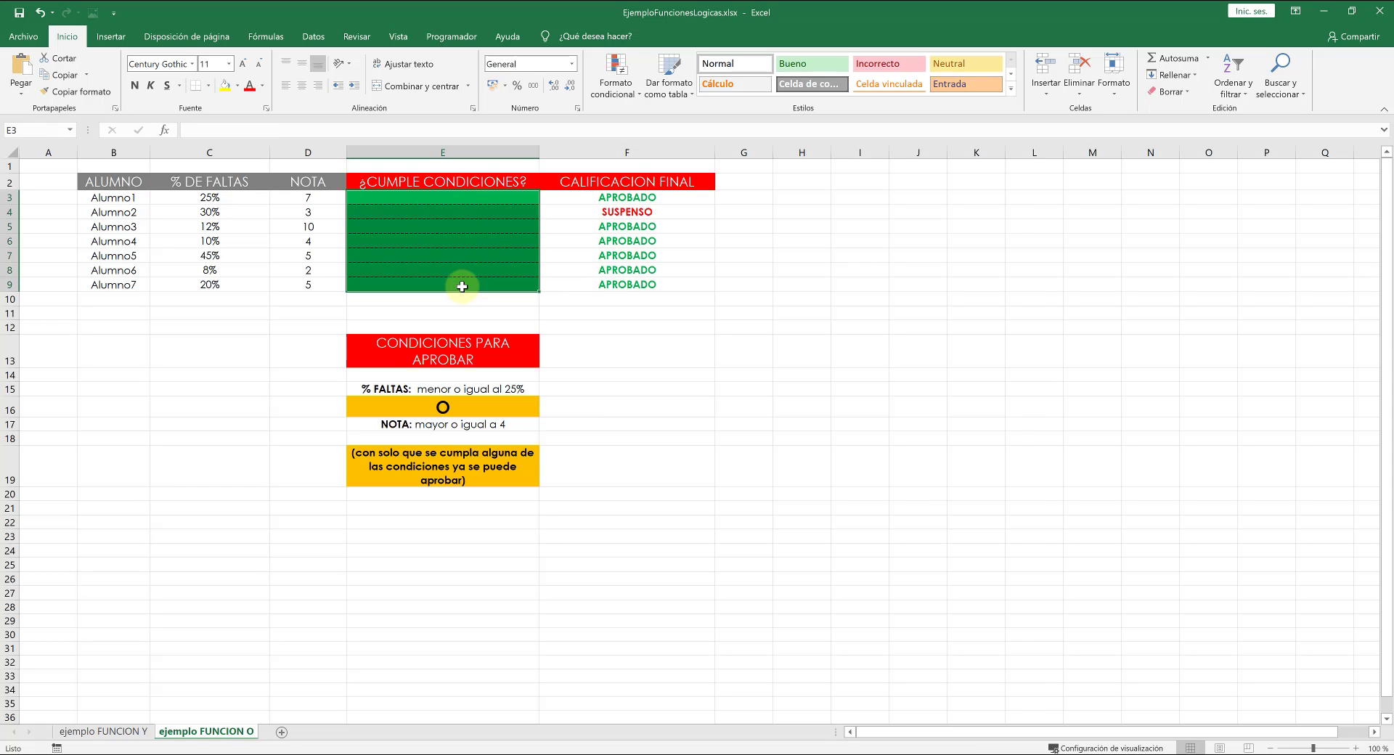
Start an O function in E3 with C3<=25% as the first condition, followed by the semicolon separator.
left_click(459, 196)
left_click(319, 129)
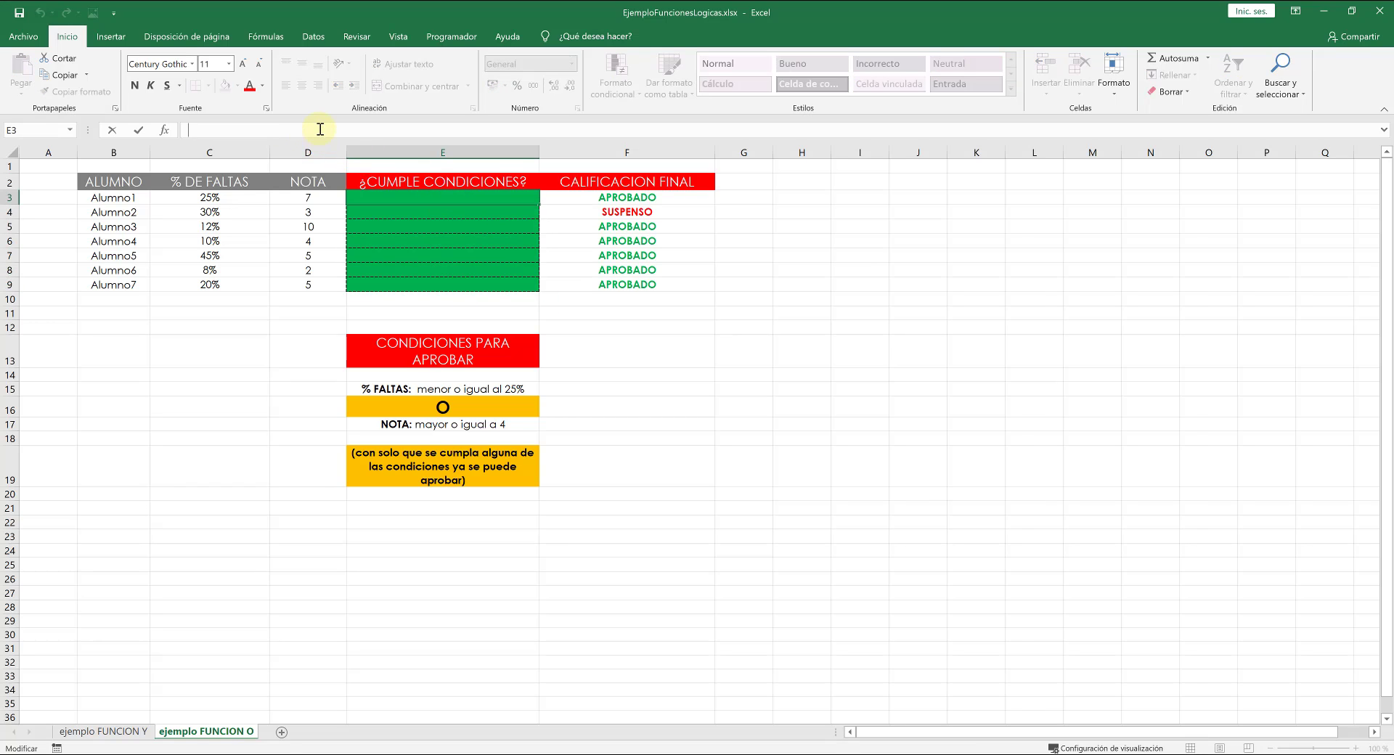
type("=o")
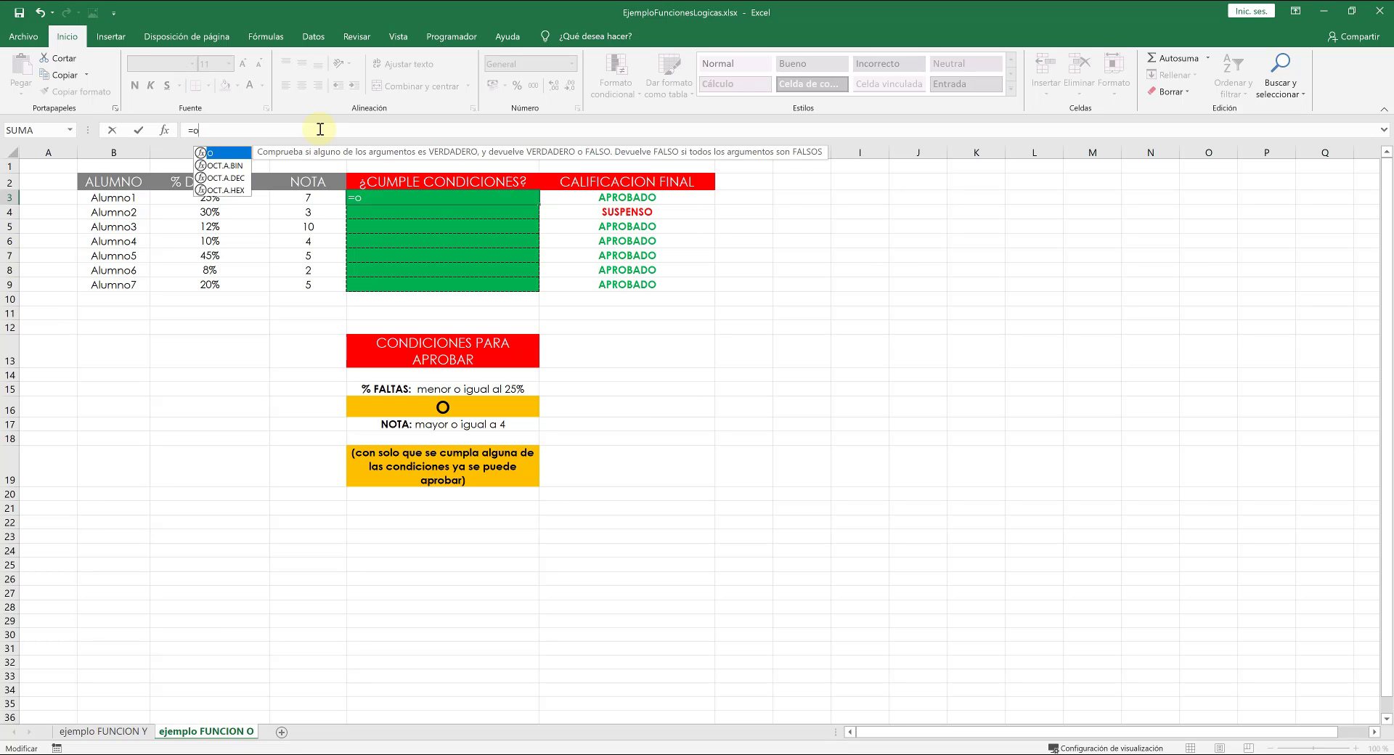
double_click(212, 155)
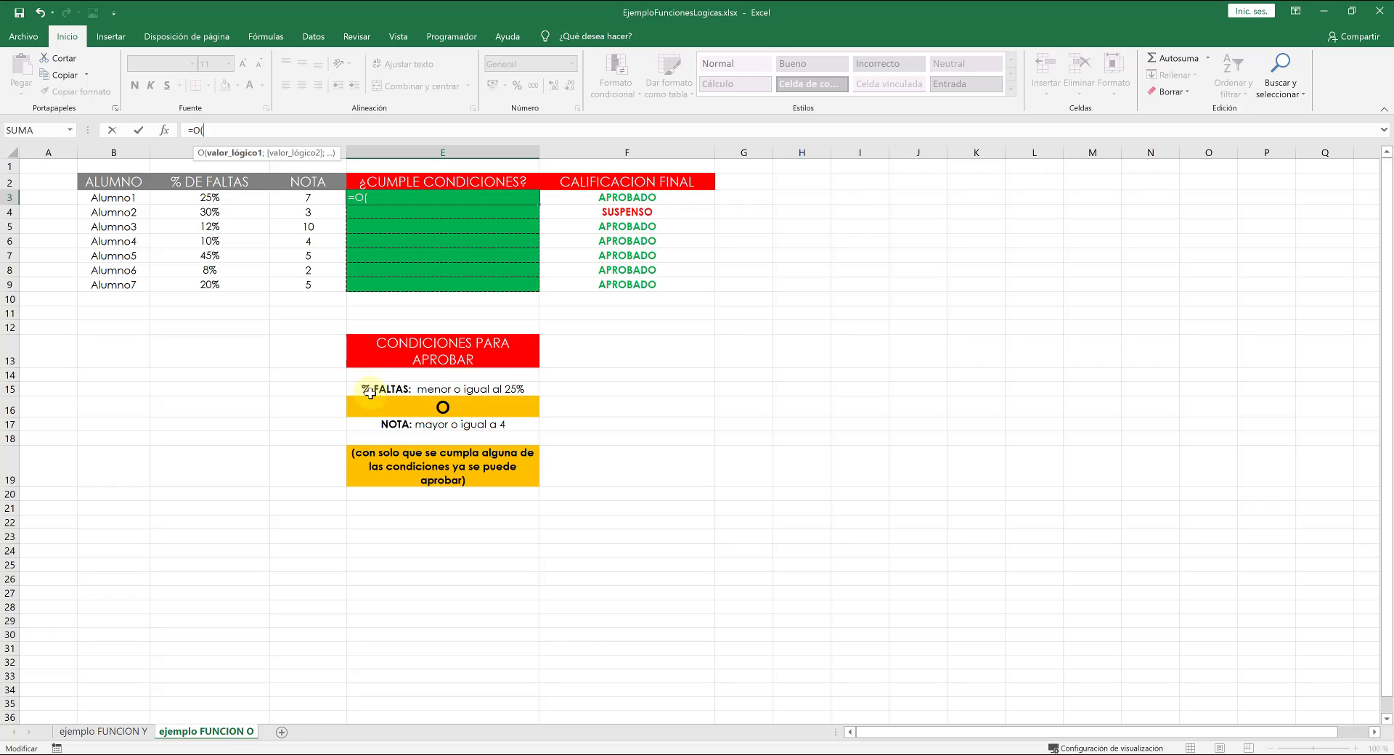
left_click(217, 198)
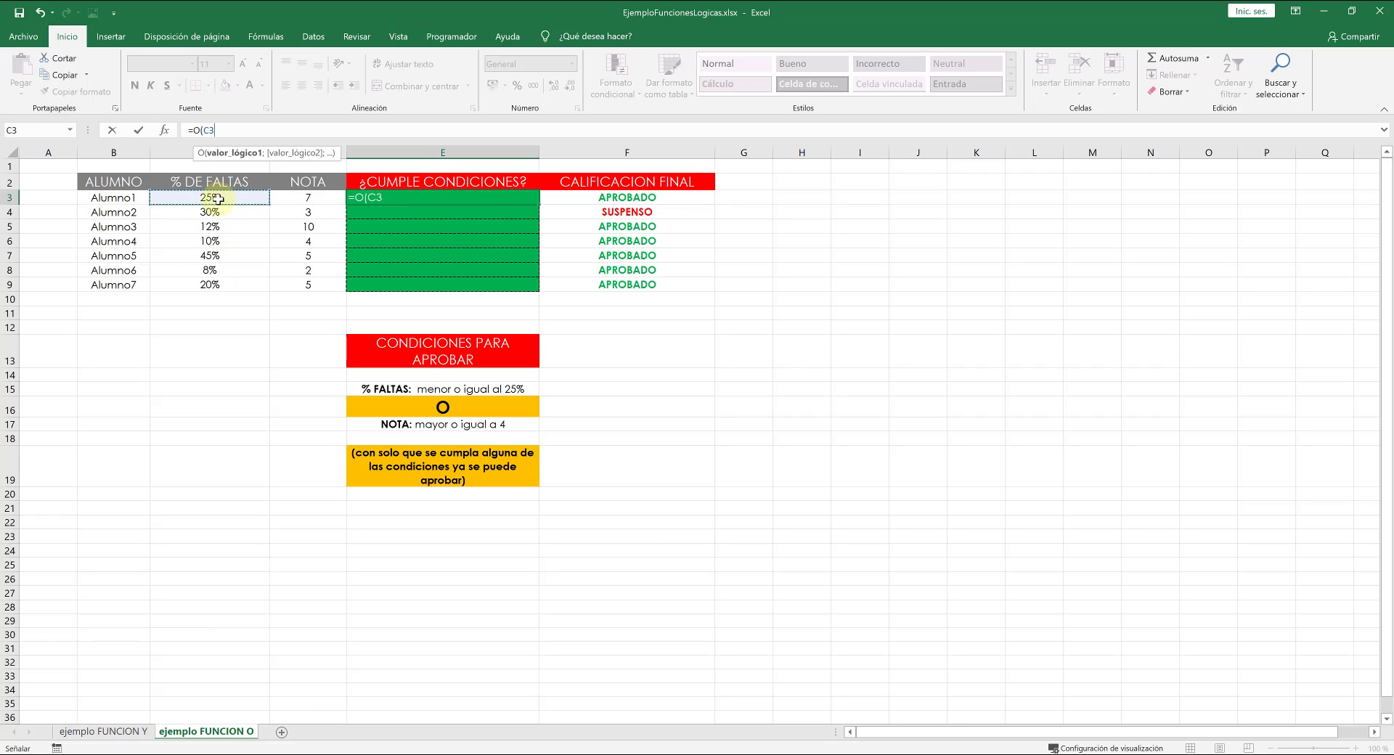
type(">")
type("=25%")
type(";")
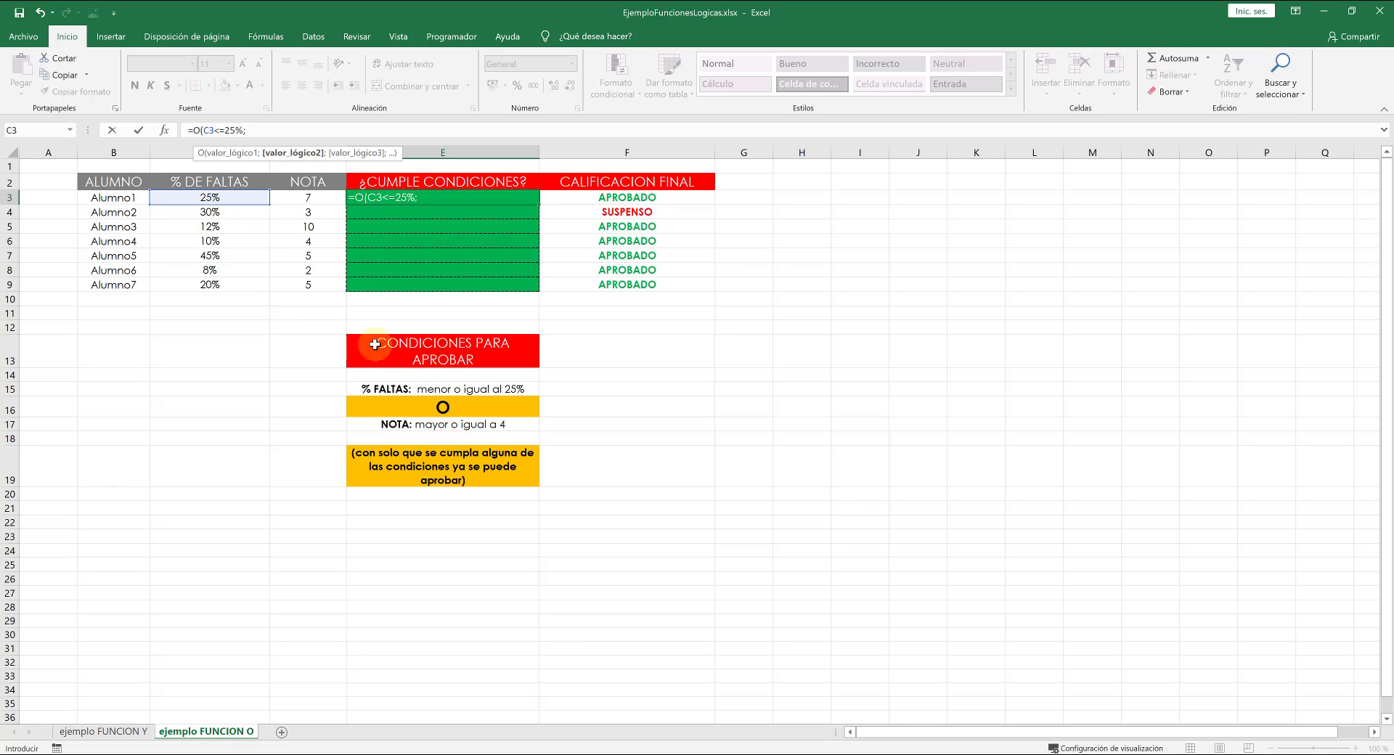
Complete the E3 formula as =O(C3<=25%;D3>=4) and fill it down through E9.
left_click(305, 200)
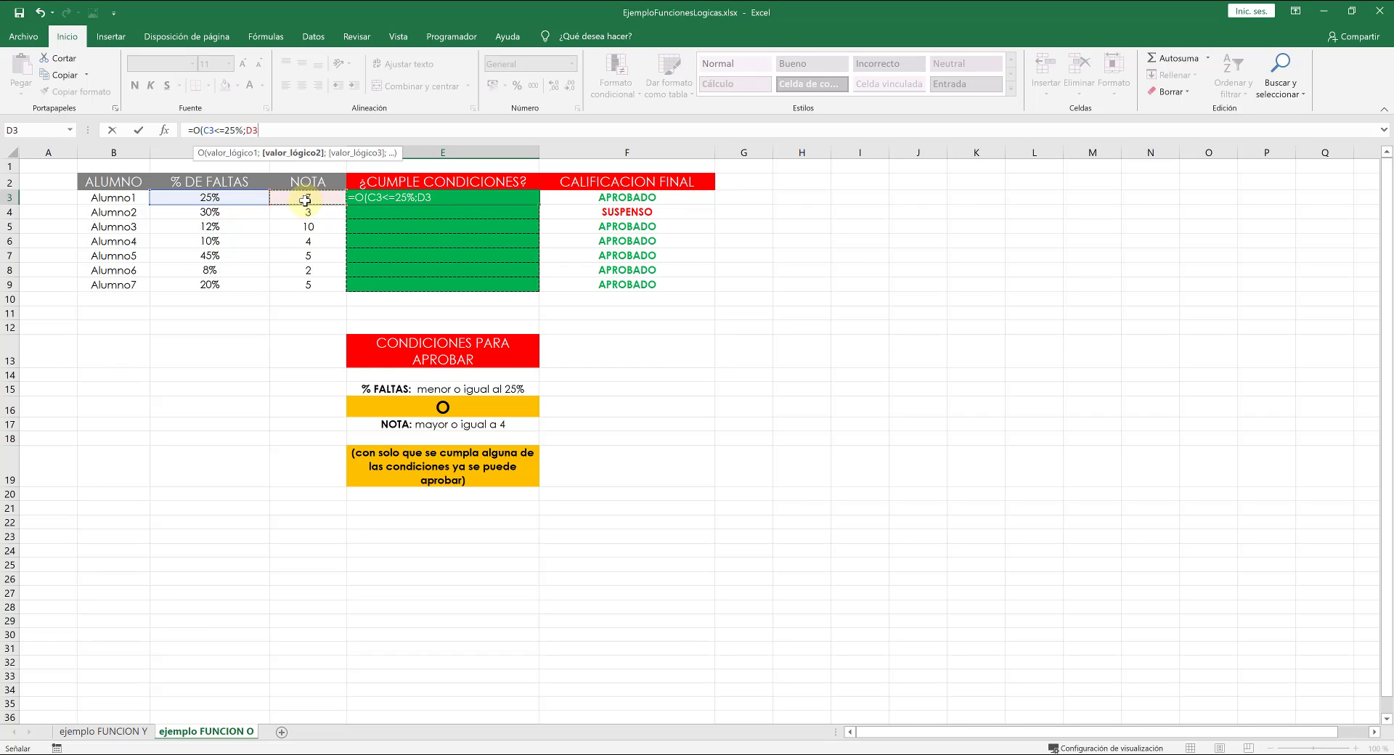
type("<")
type("=4)")
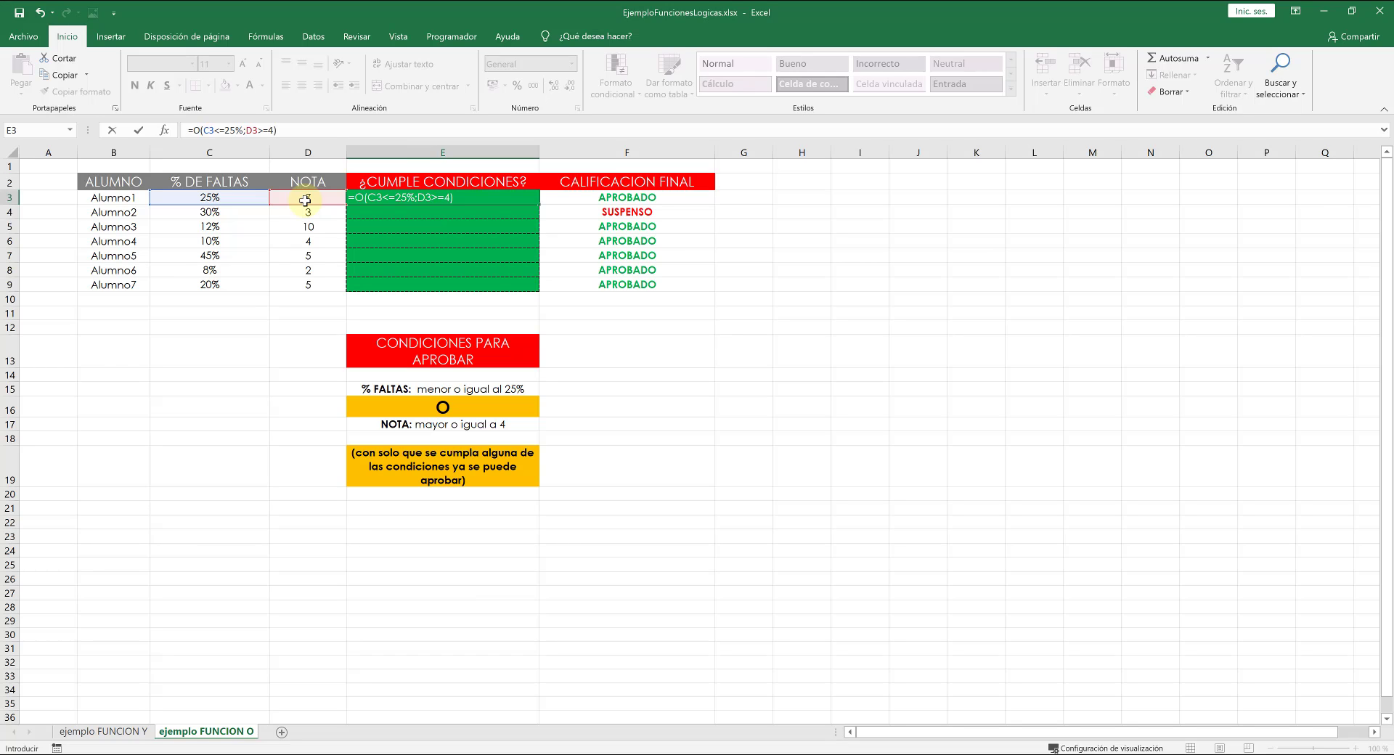
left_click(139, 130)
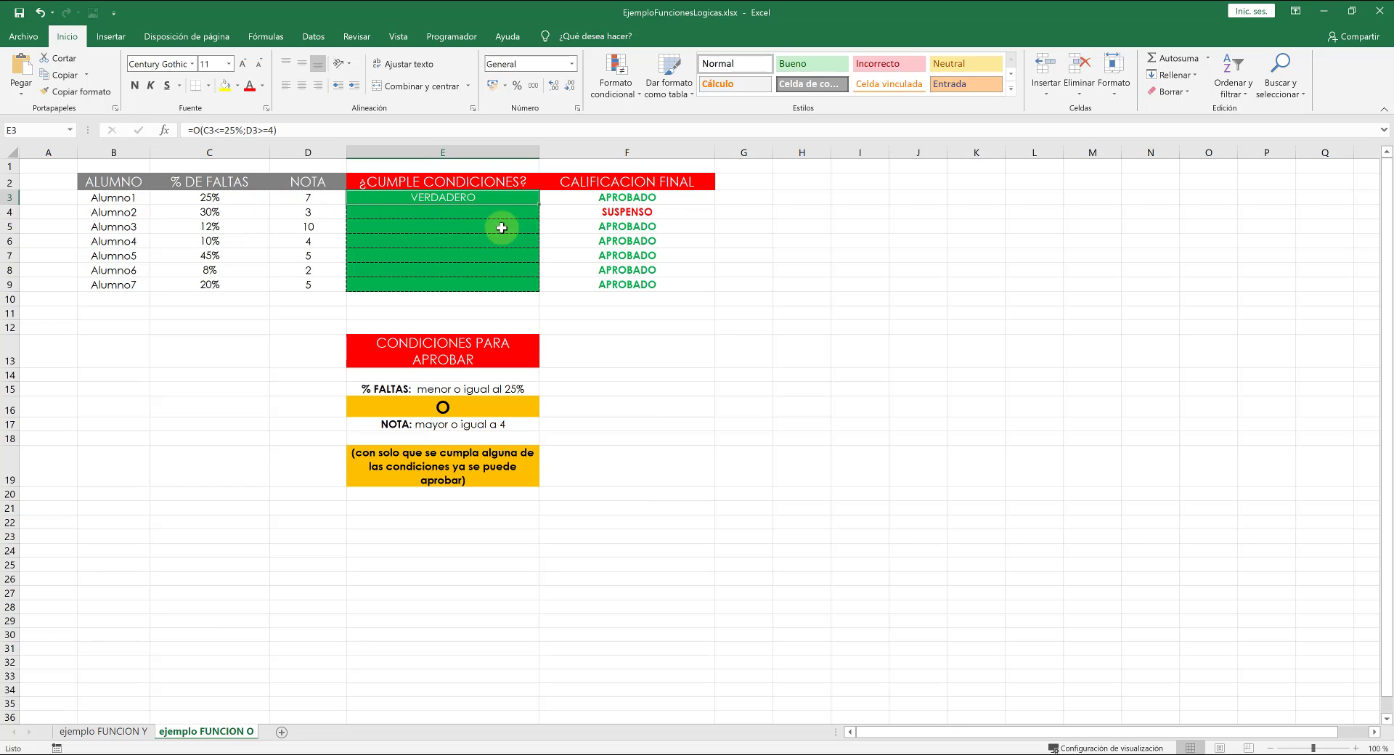
left_click_drag(539, 204, 535, 292)
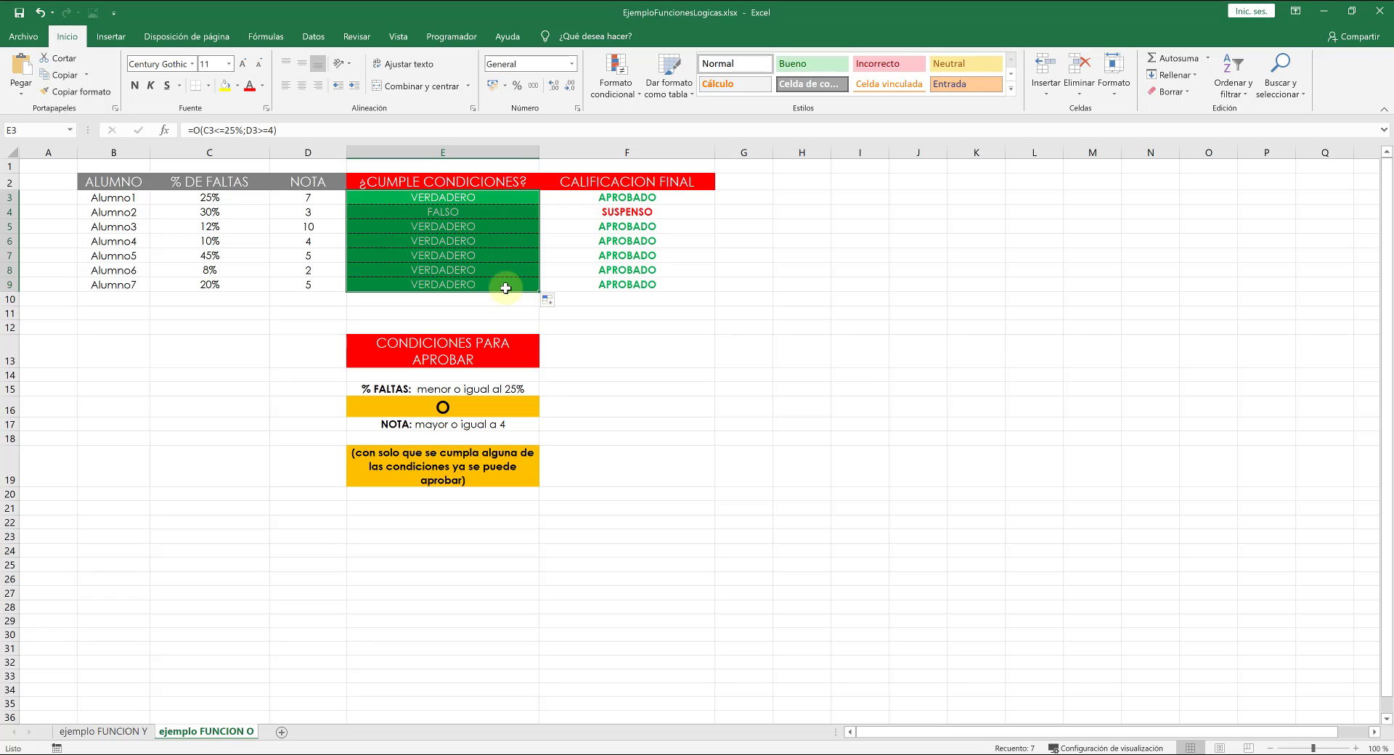
Check the students' absences and grades in C4:D9 against the O function's results in column E.
left_click(596, 344)
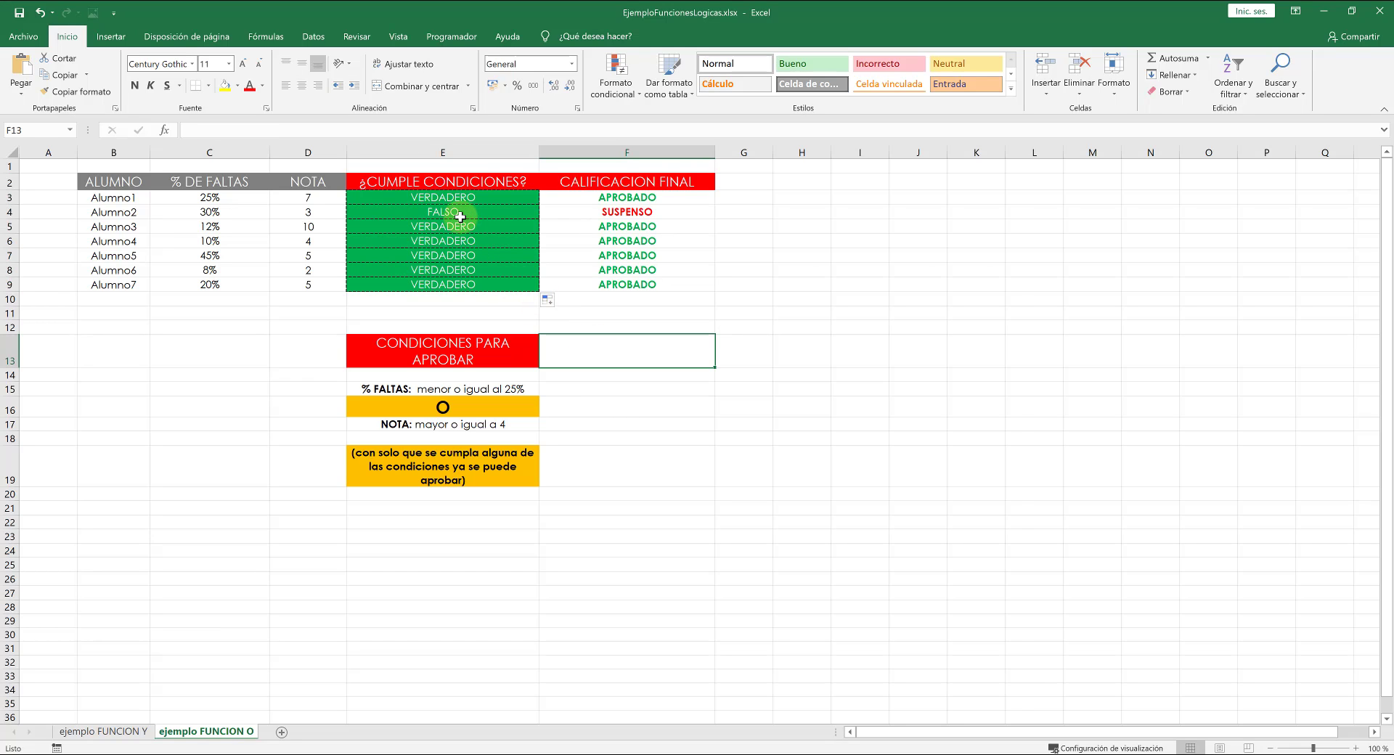
left_click(227, 214)
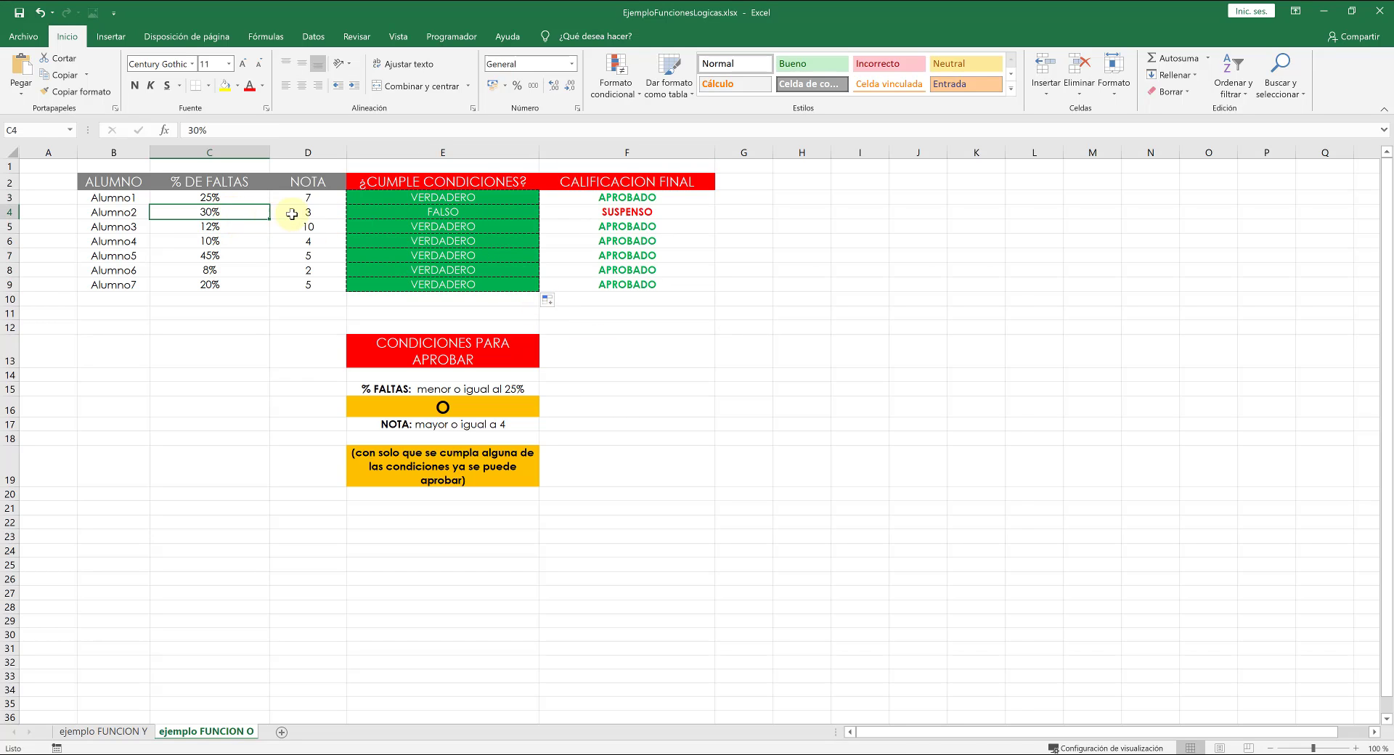
left_click(292, 214, "shift")
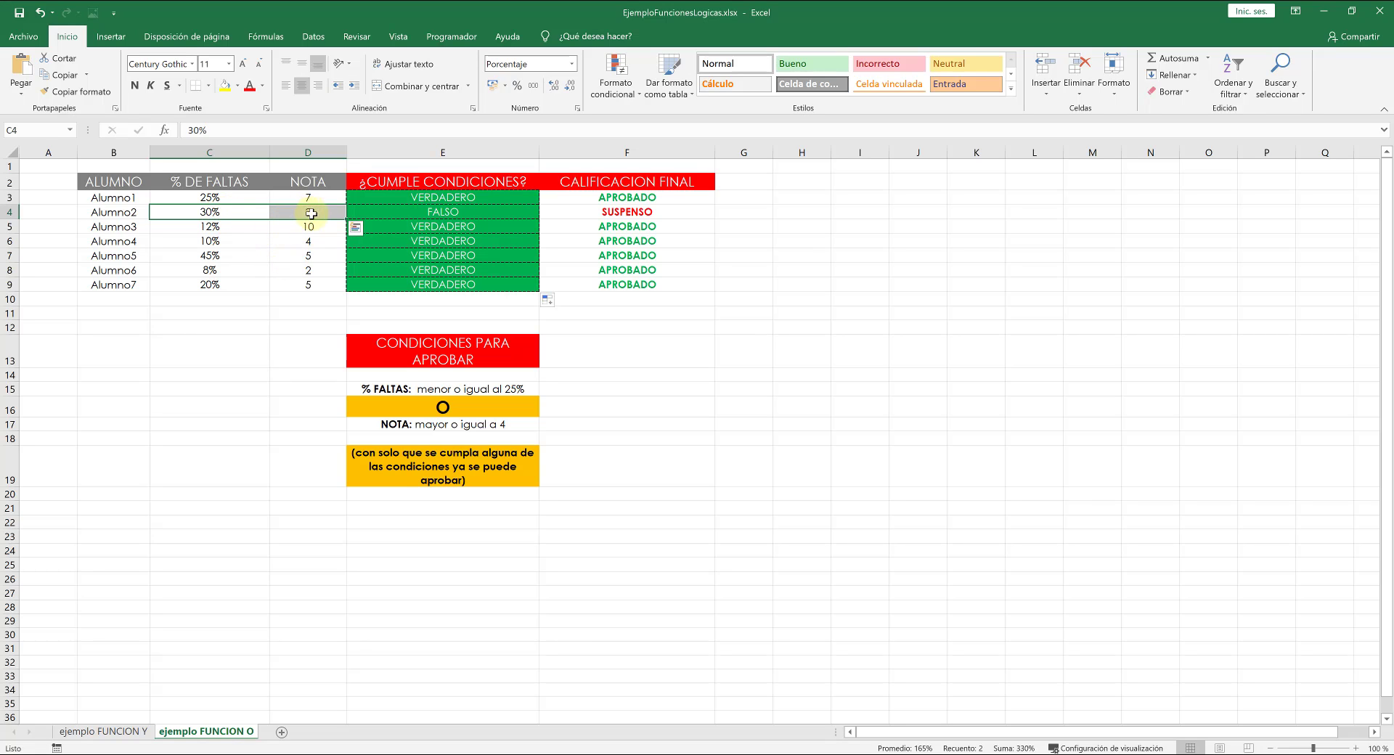
left_click_drag(218, 229, 291, 278)
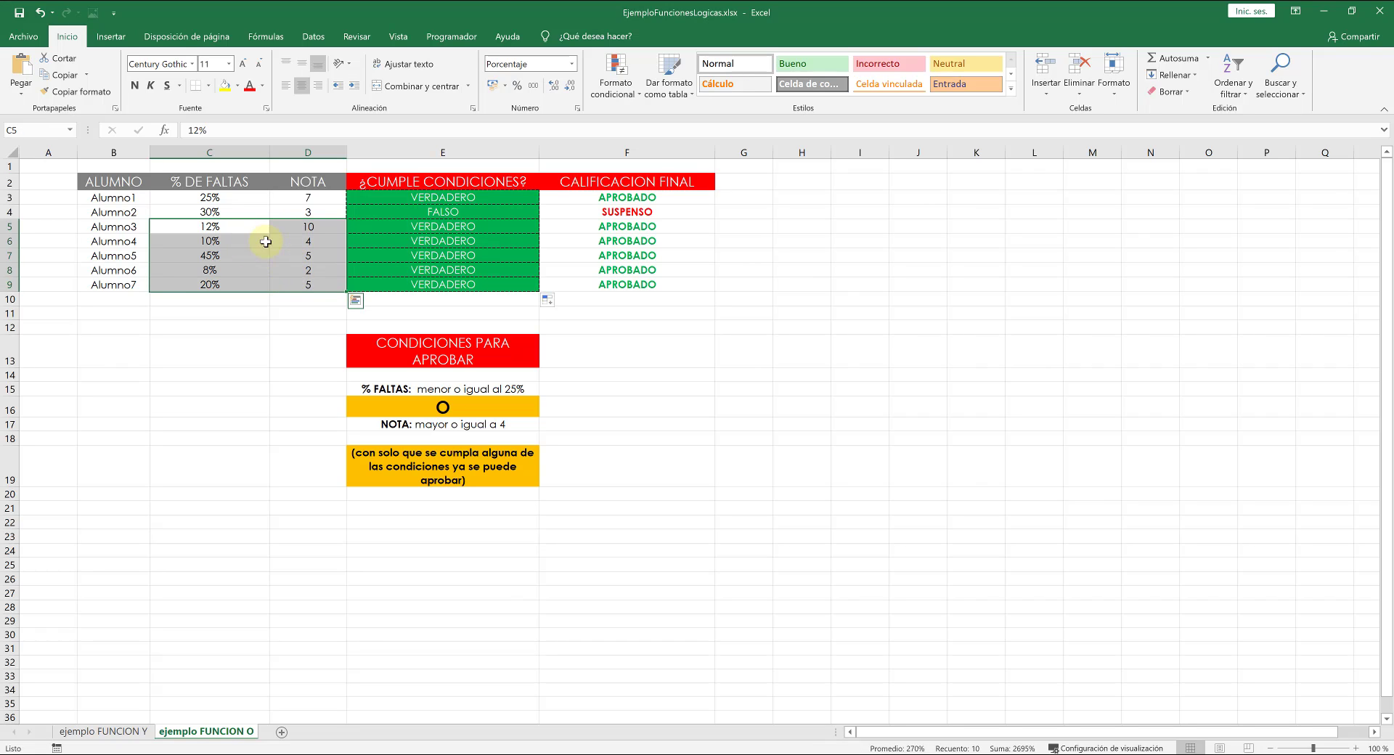
left_click(245, 327)
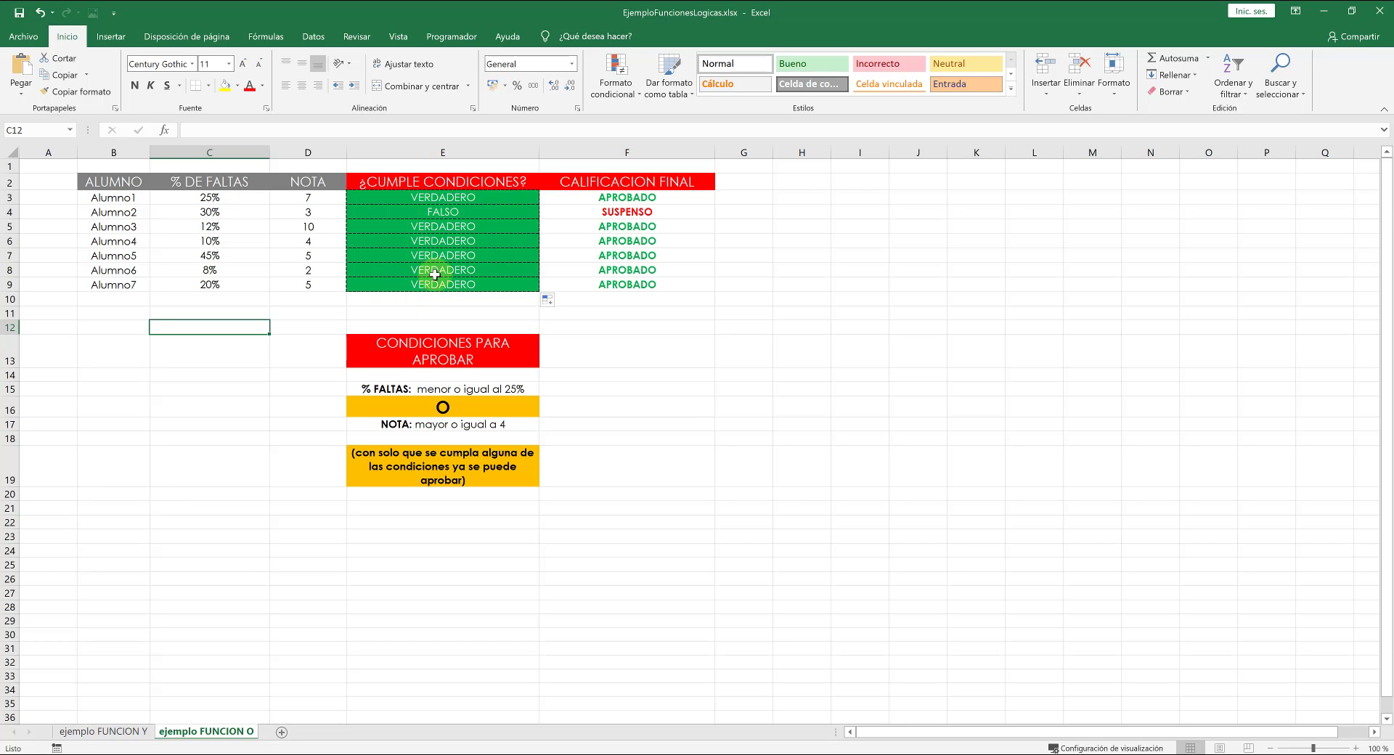
Clear the CALIFICACION FINAL results in F3:F9.
left_click_drag(629, 196, 634, 285)
key("Delete")
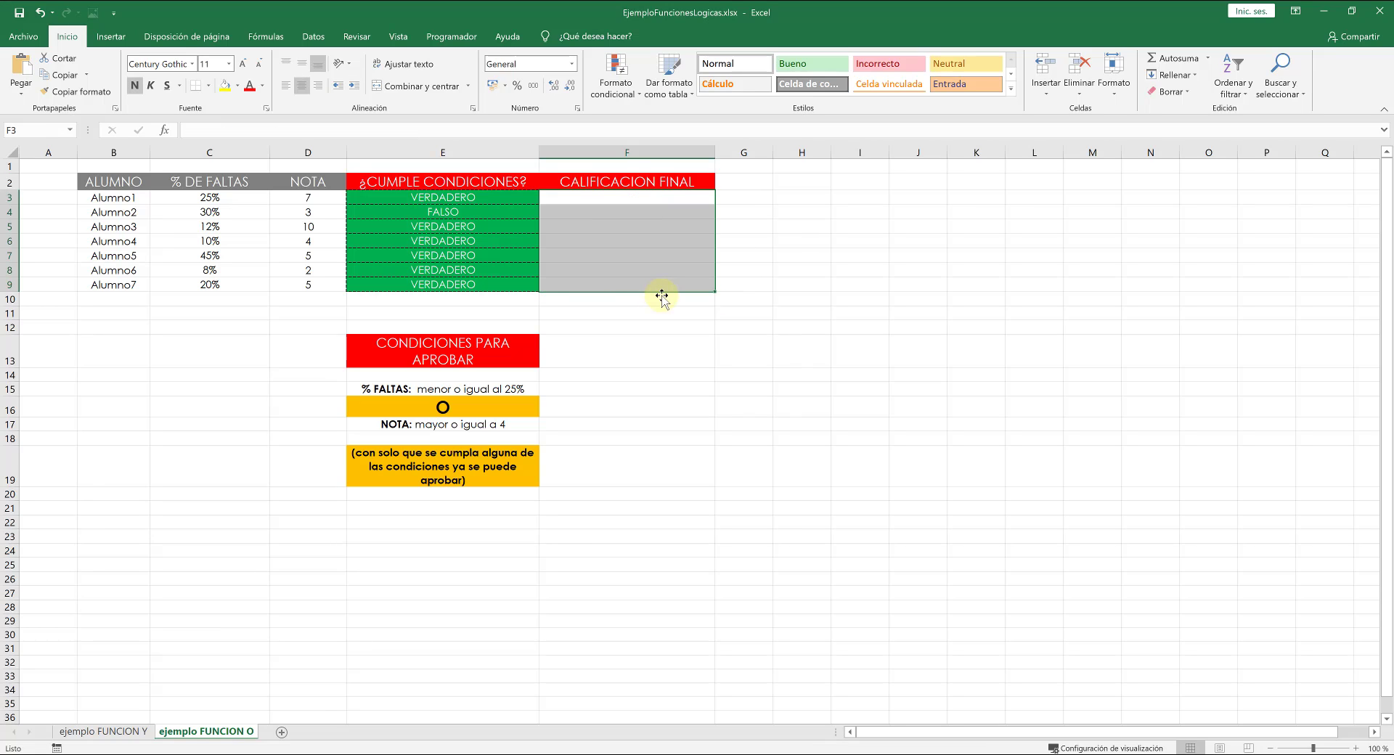
left_click_drag(802, 352, 805, 325)
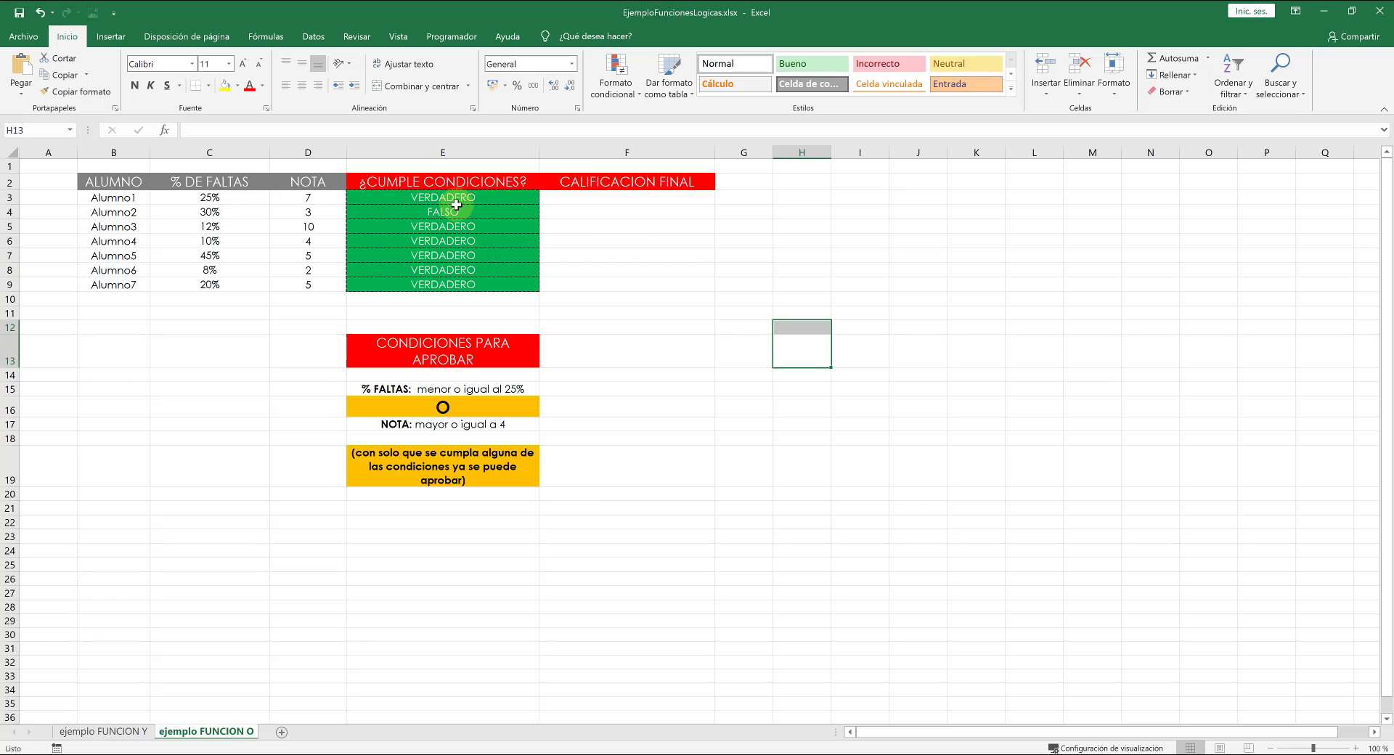
Start an SI formula in F3 with a nested O function as its logical test.
left_click(594, 198)
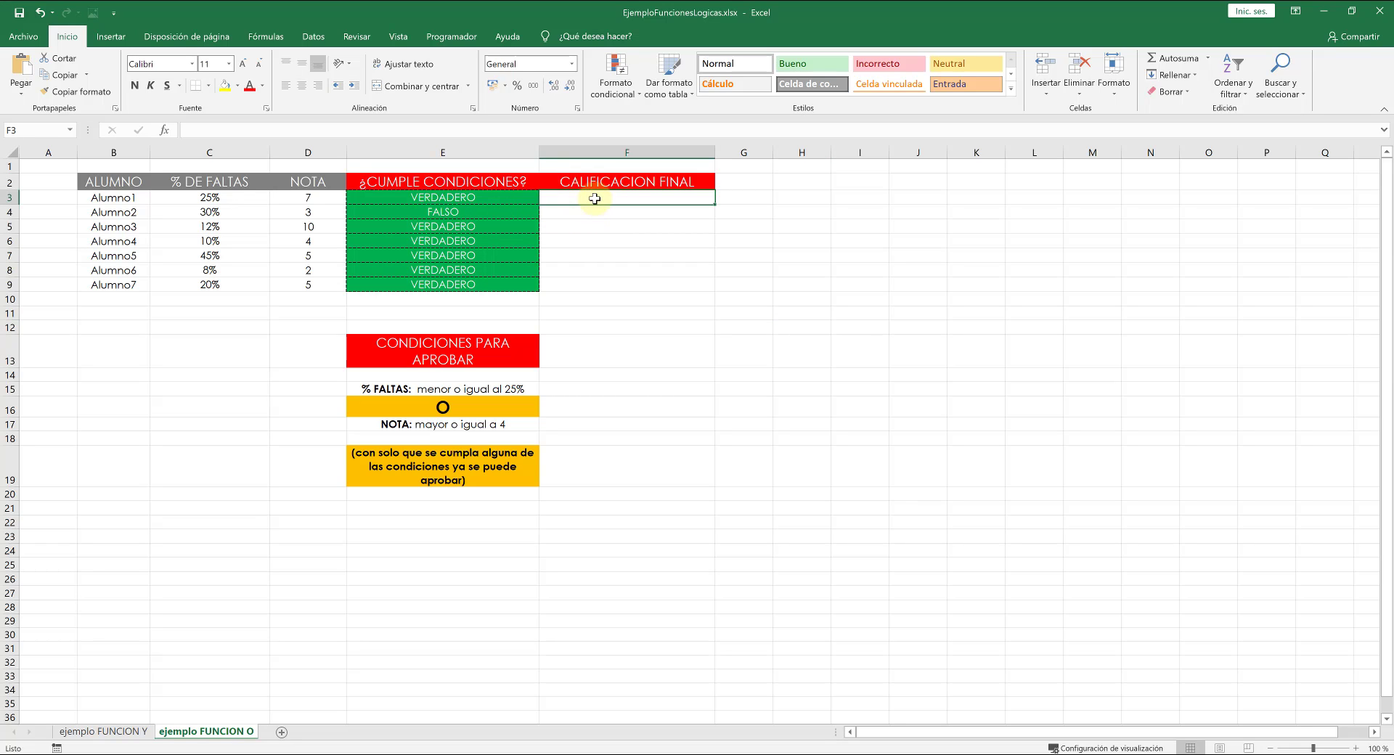
left_click(507, 130)
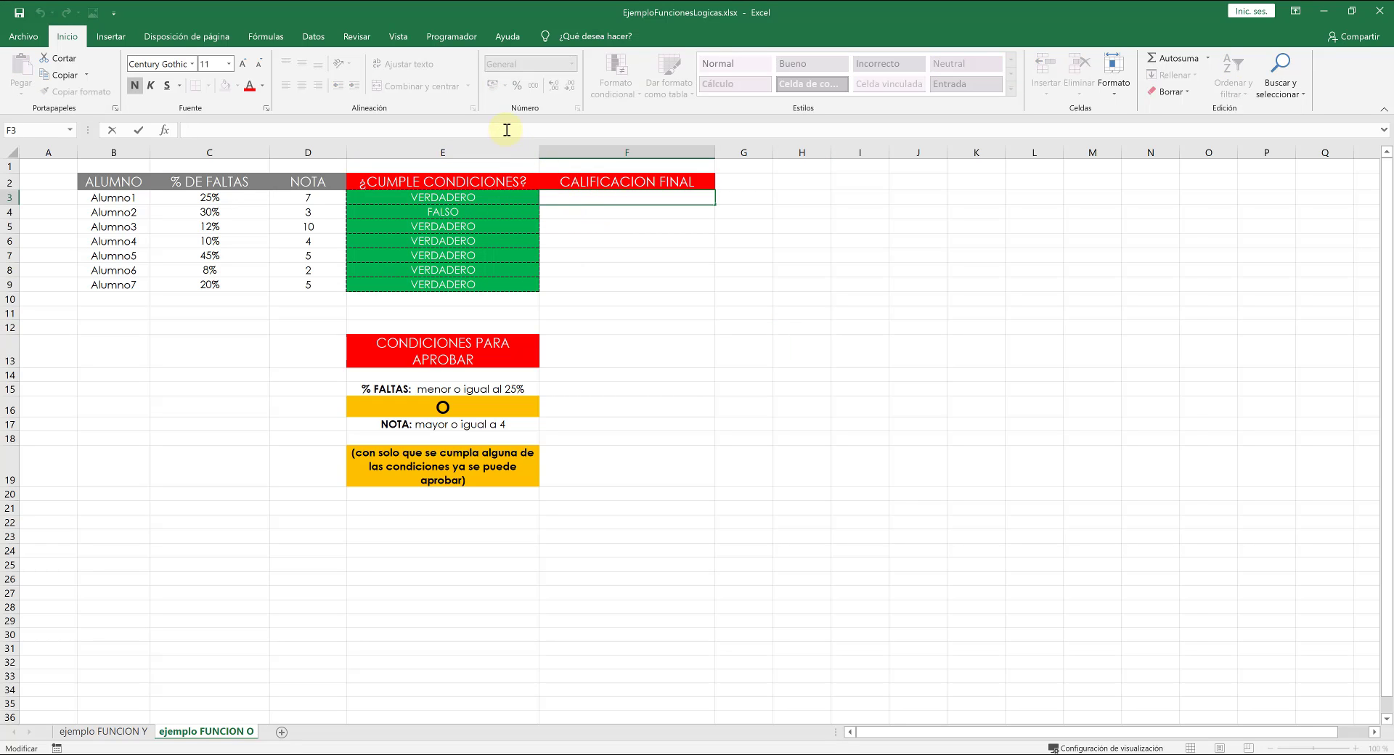
type("=si")
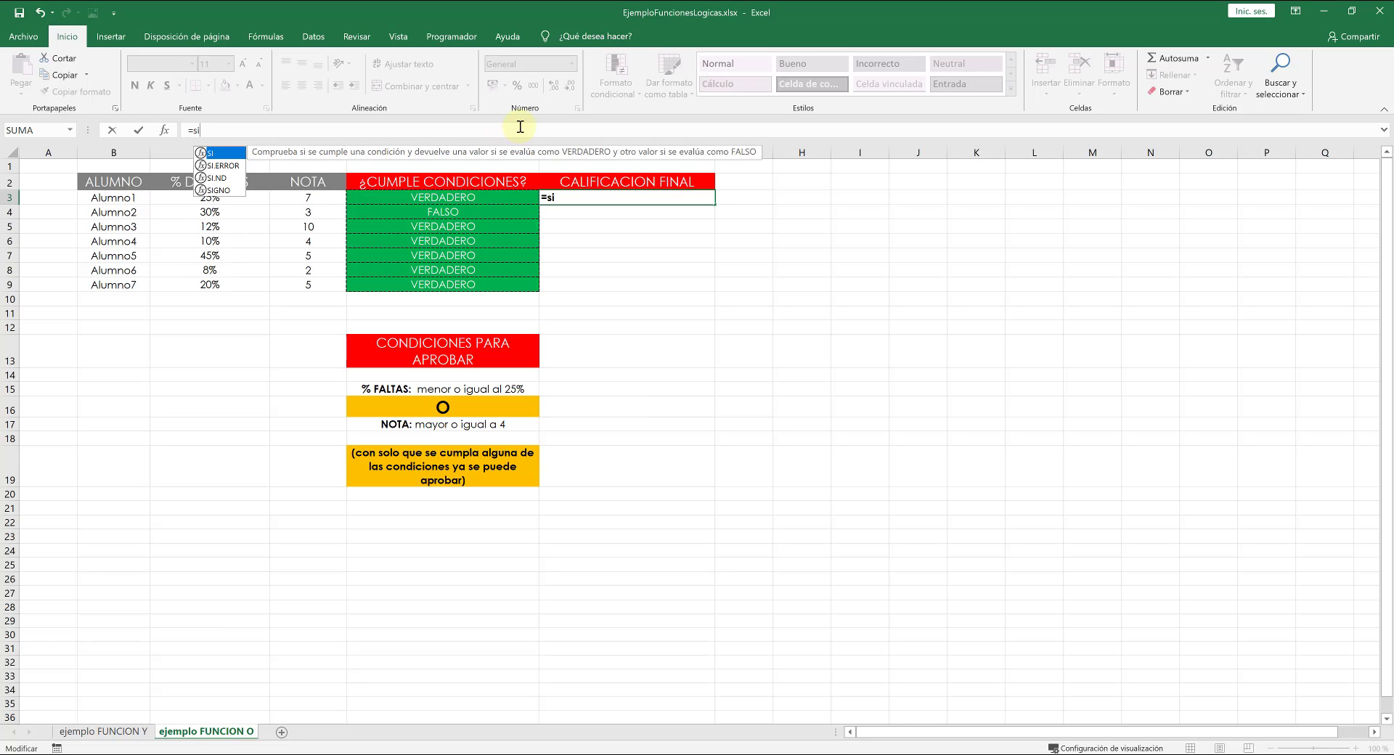
double_click(220, 154)
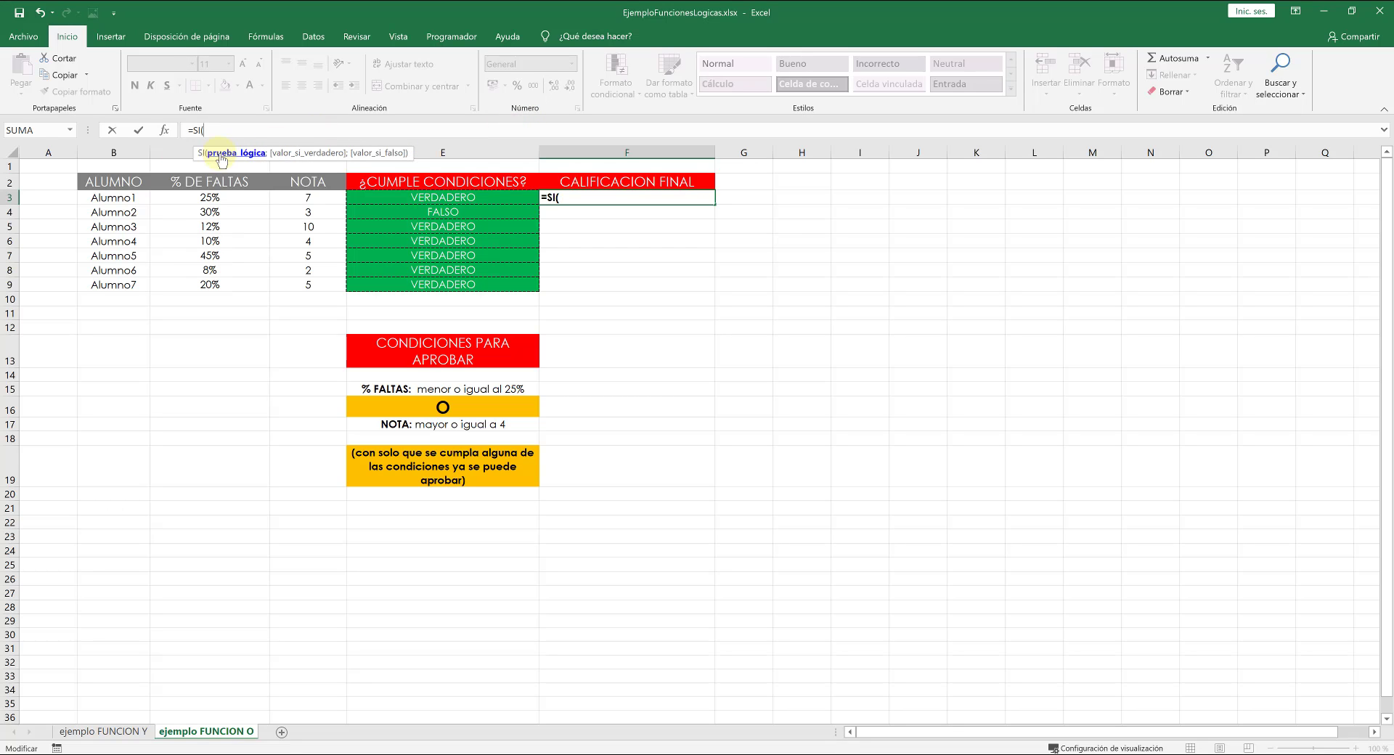
type("o")
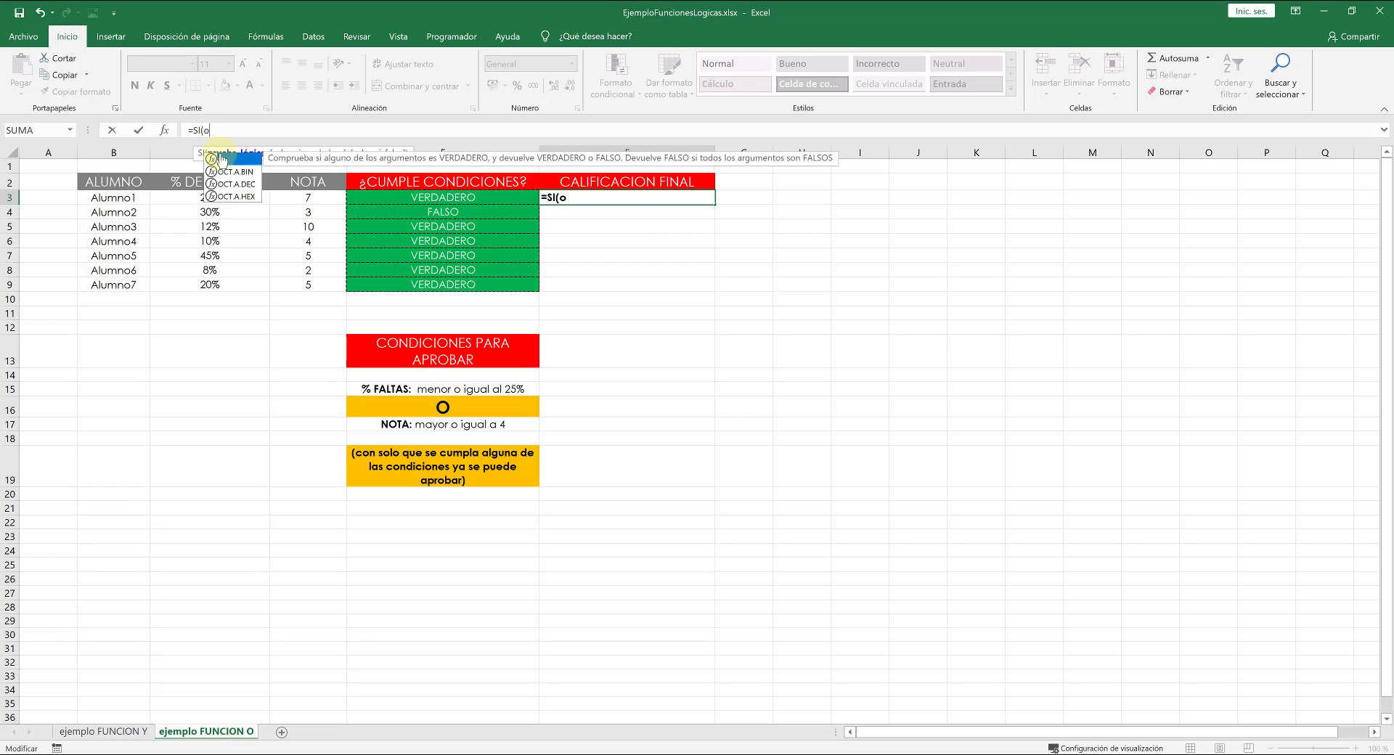
double_click(220, 158)
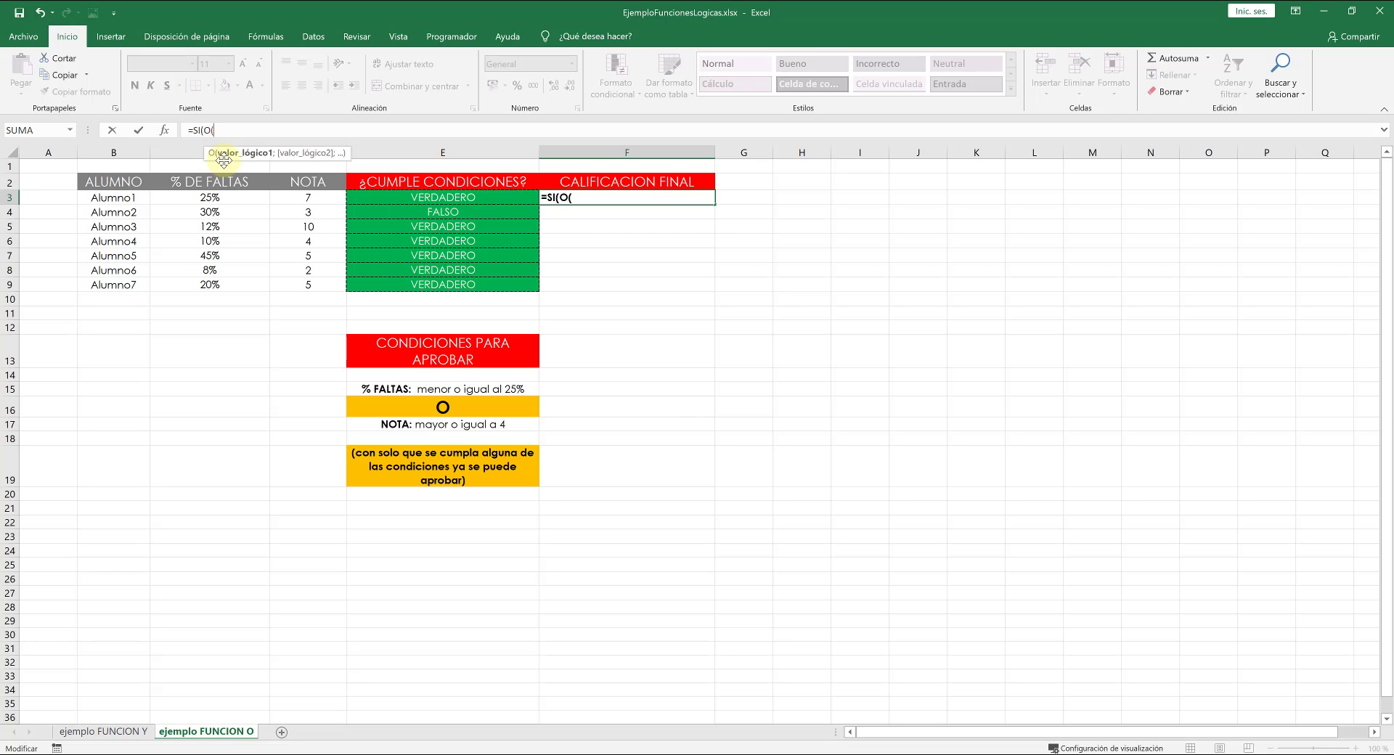
Give the nested O function the conditions C3<=25% and D3>=4, close it and add the semicolon separator.
left_click(231, 199)
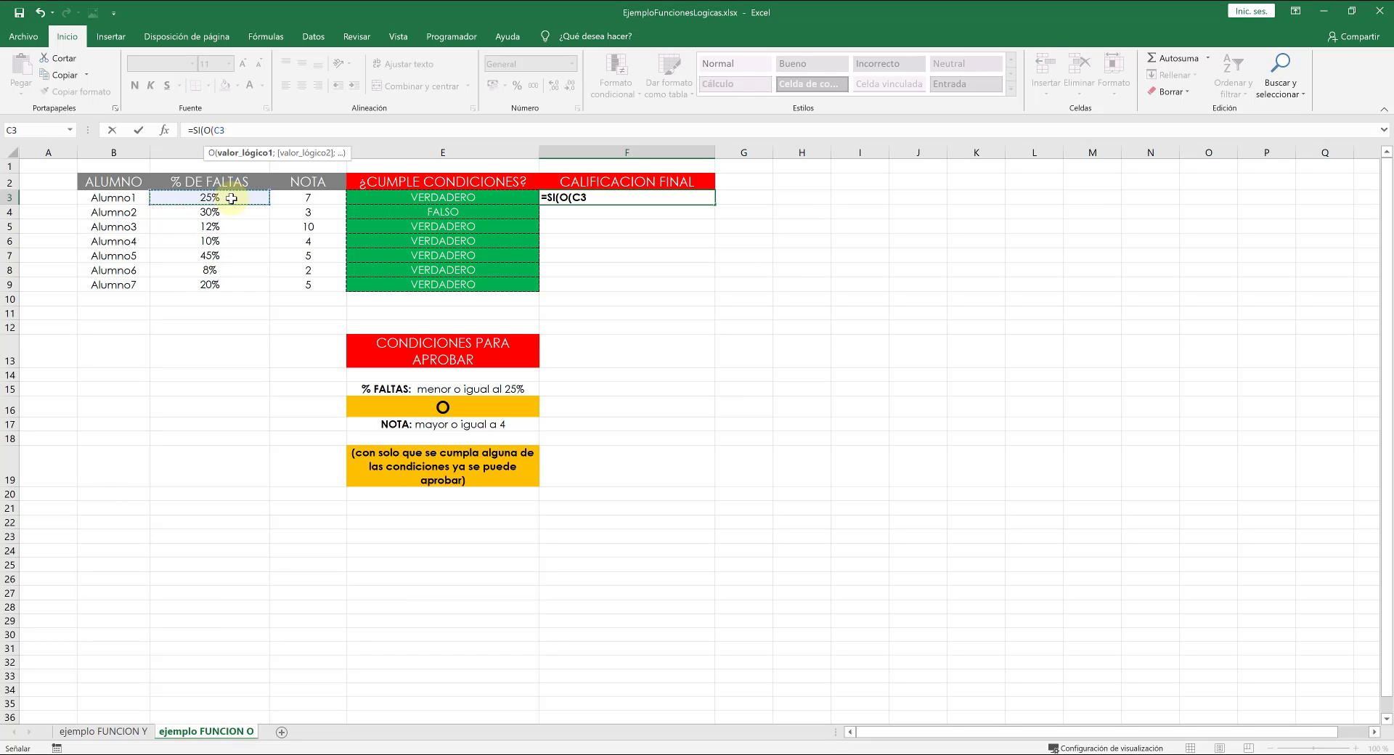
type("<=25%;")
left_click(298, 198)
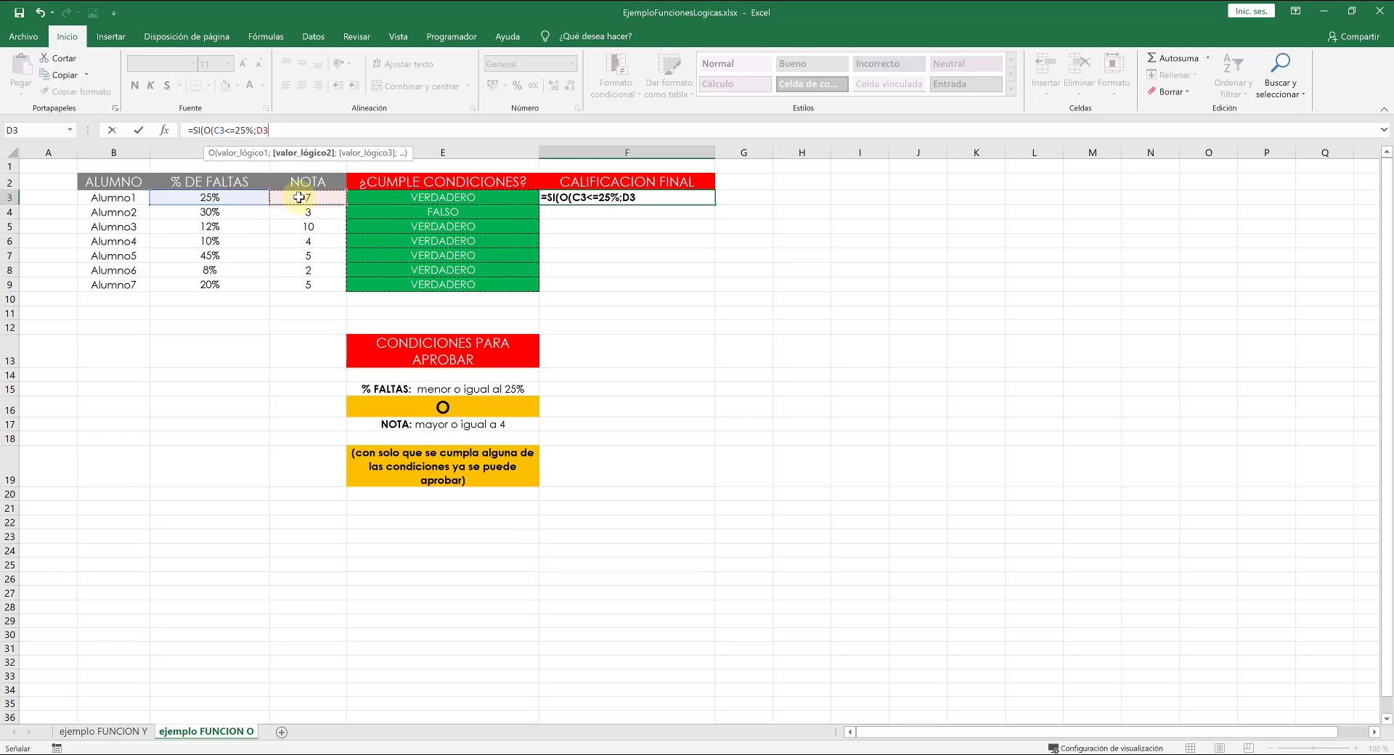
type("<")
type("=4)")
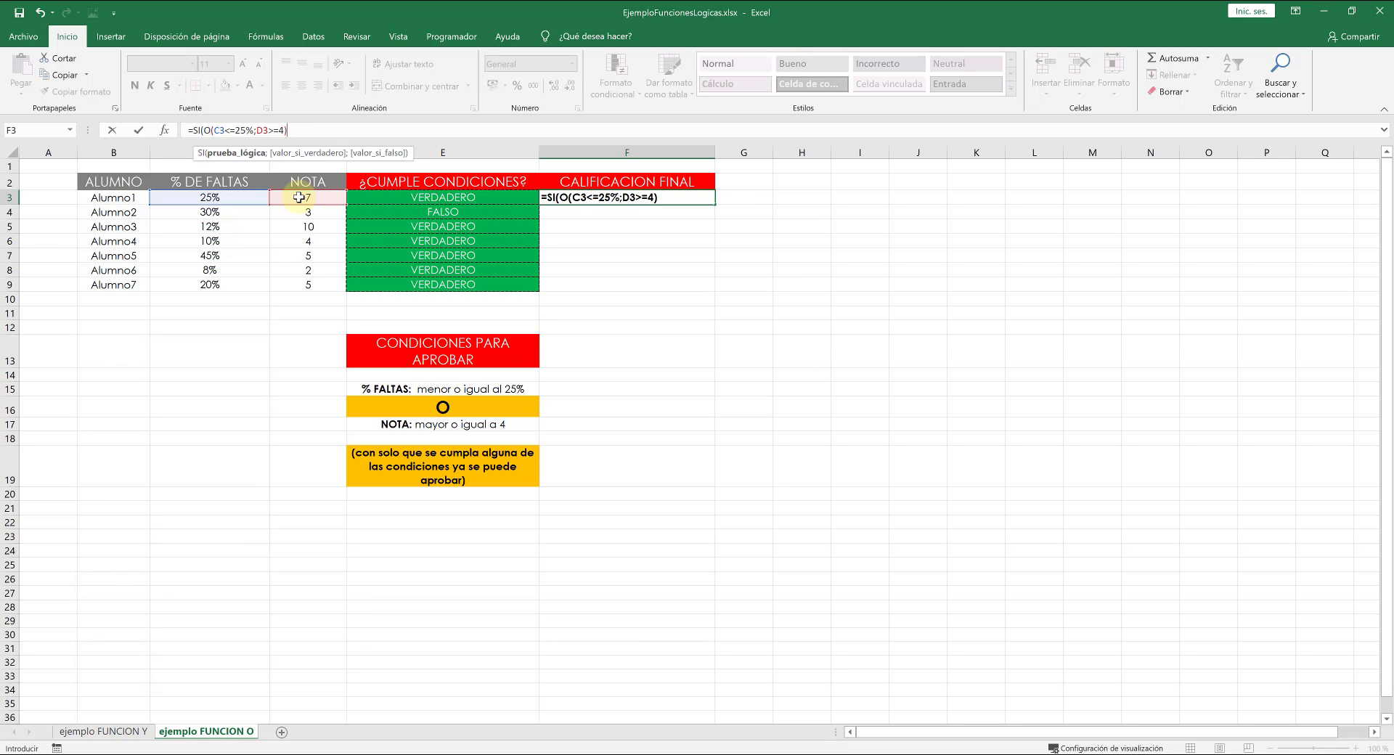
type(";")
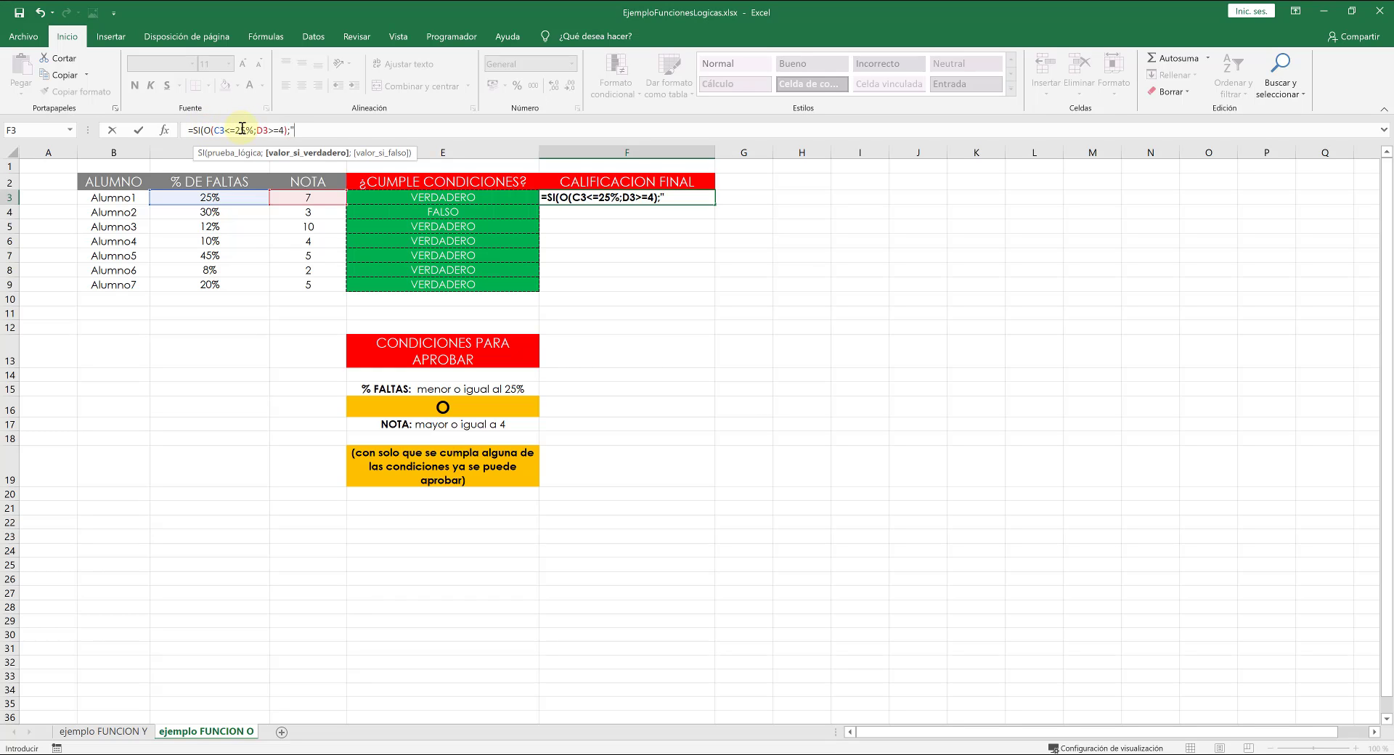
Complete F3's SI formula with "APROBADO" if true and "SUSPENSO" if false, and copy it down through F9.
type("APROBADO\";")
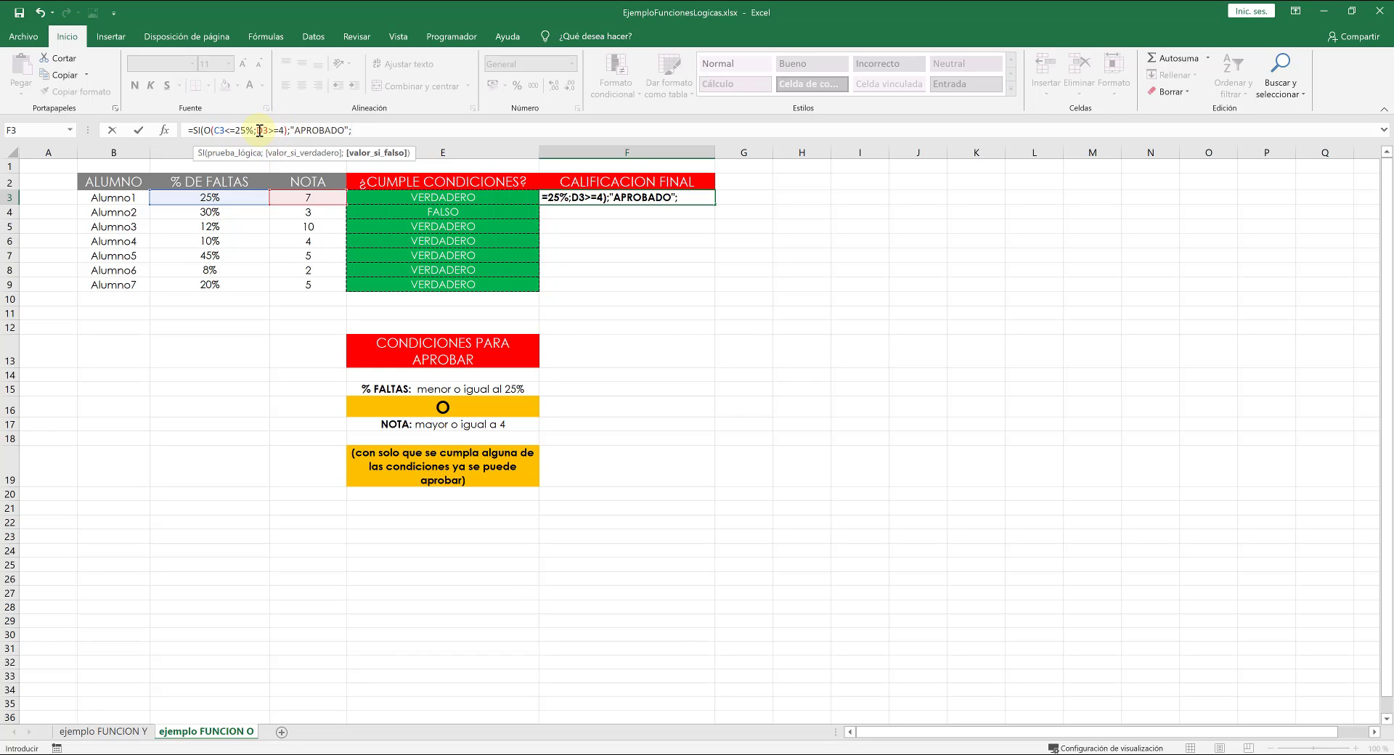
type("\"SUSPENSO")
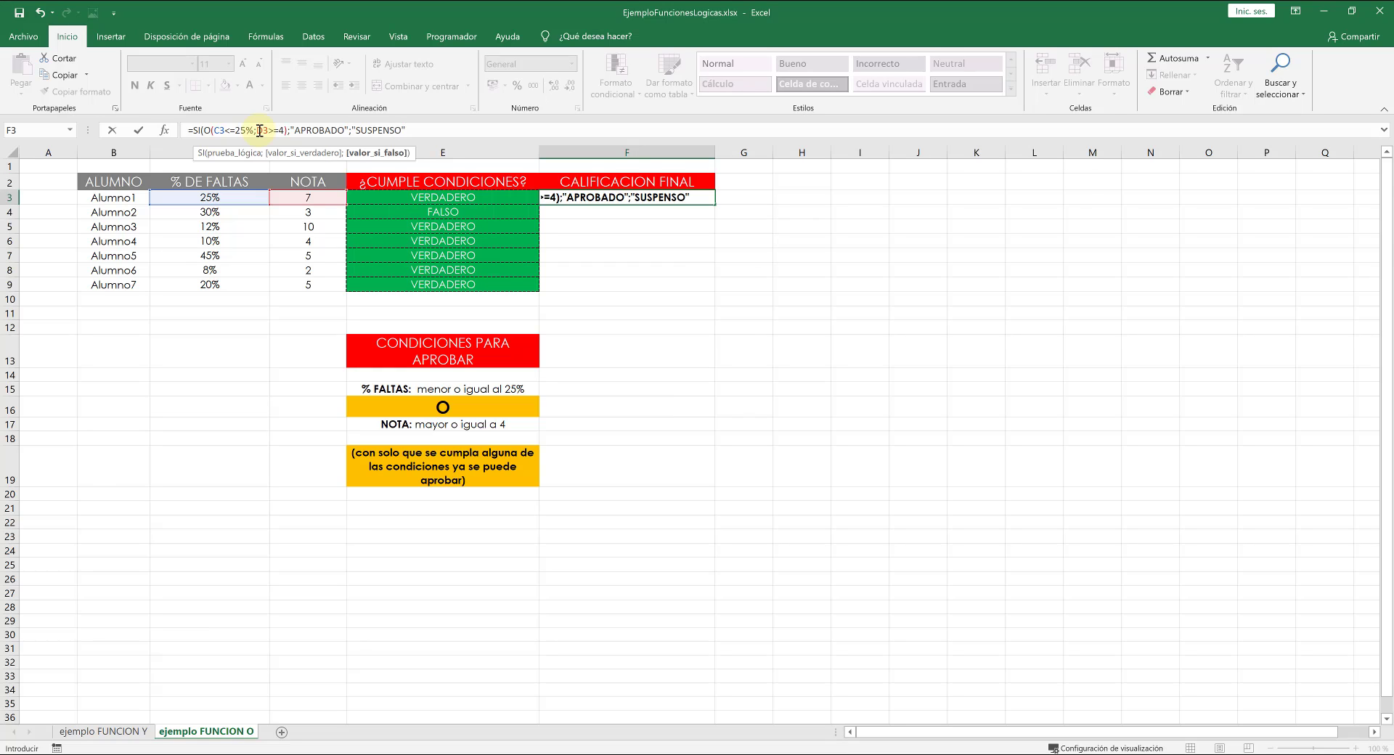
type("\")")
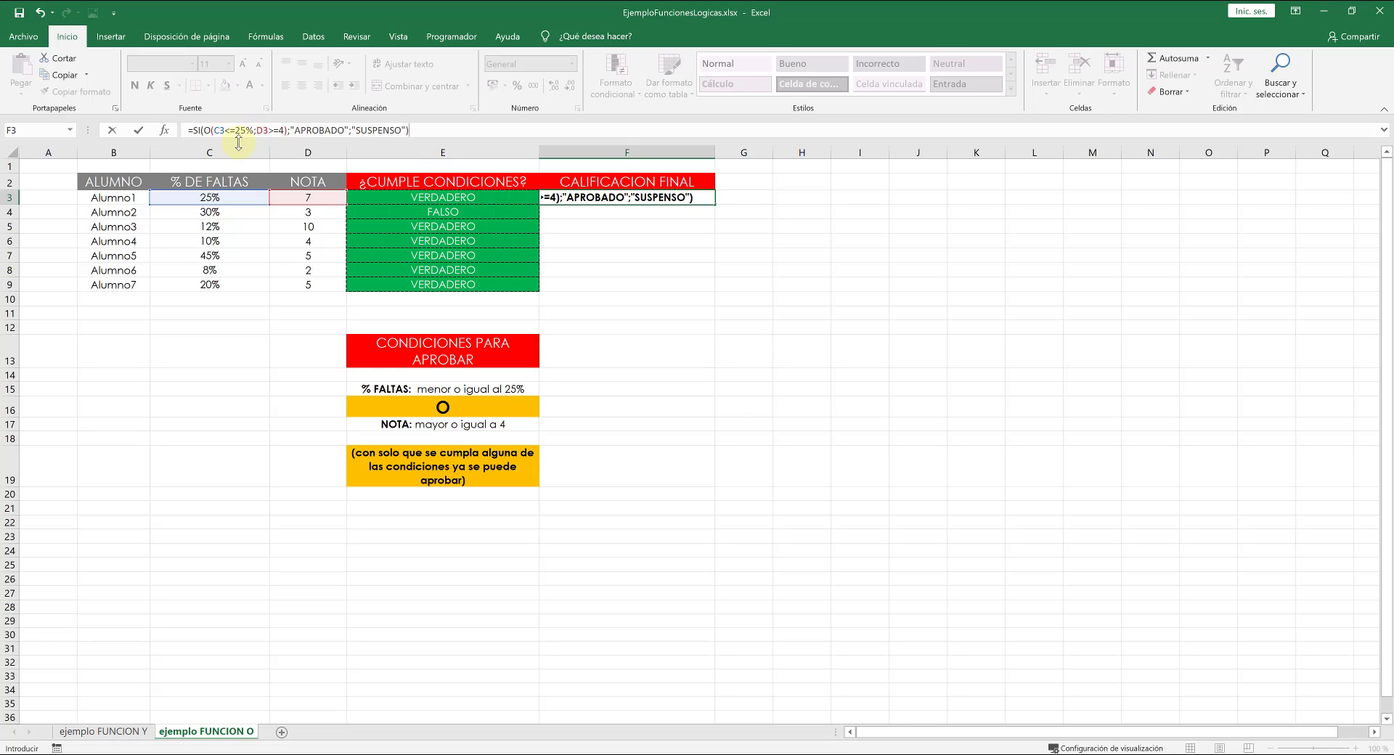
left_click(138, 130)
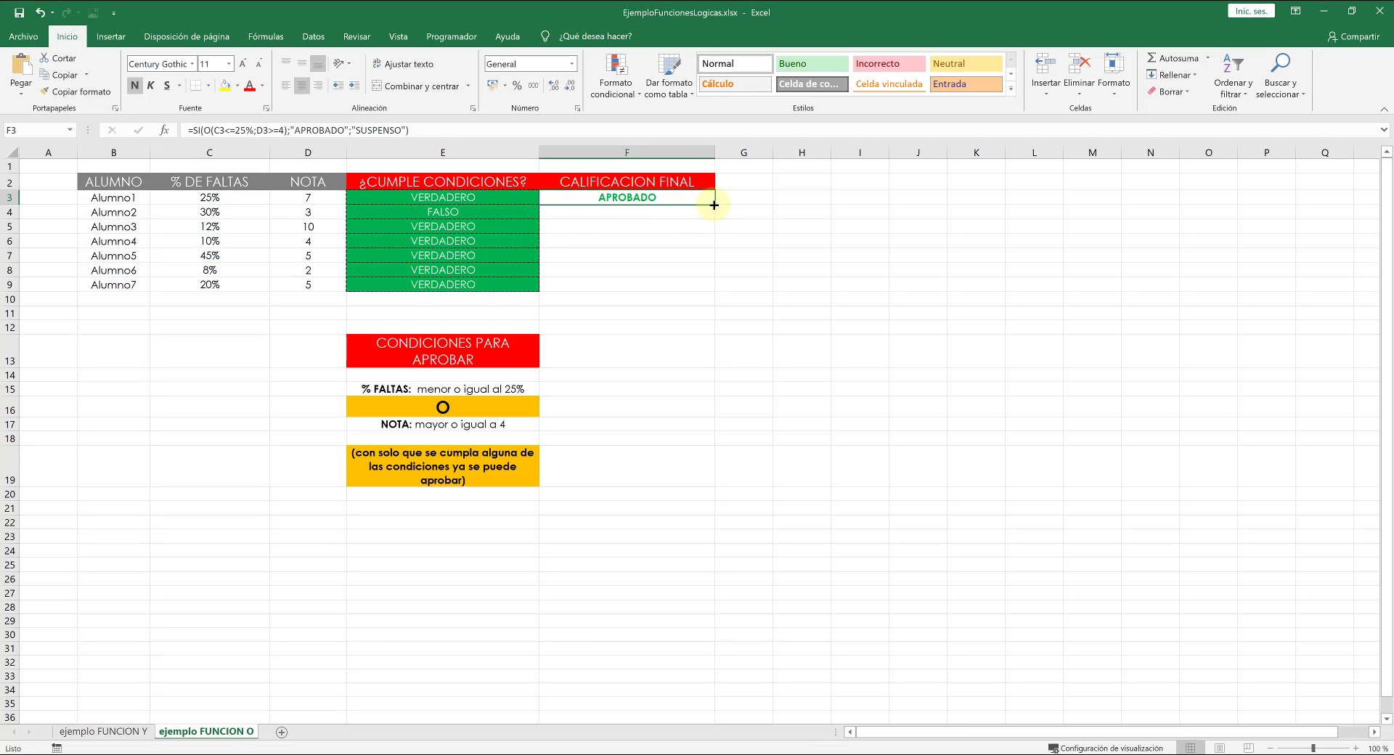
left_click_drag(715, 205, 696, 297)
left_click(670, 342)
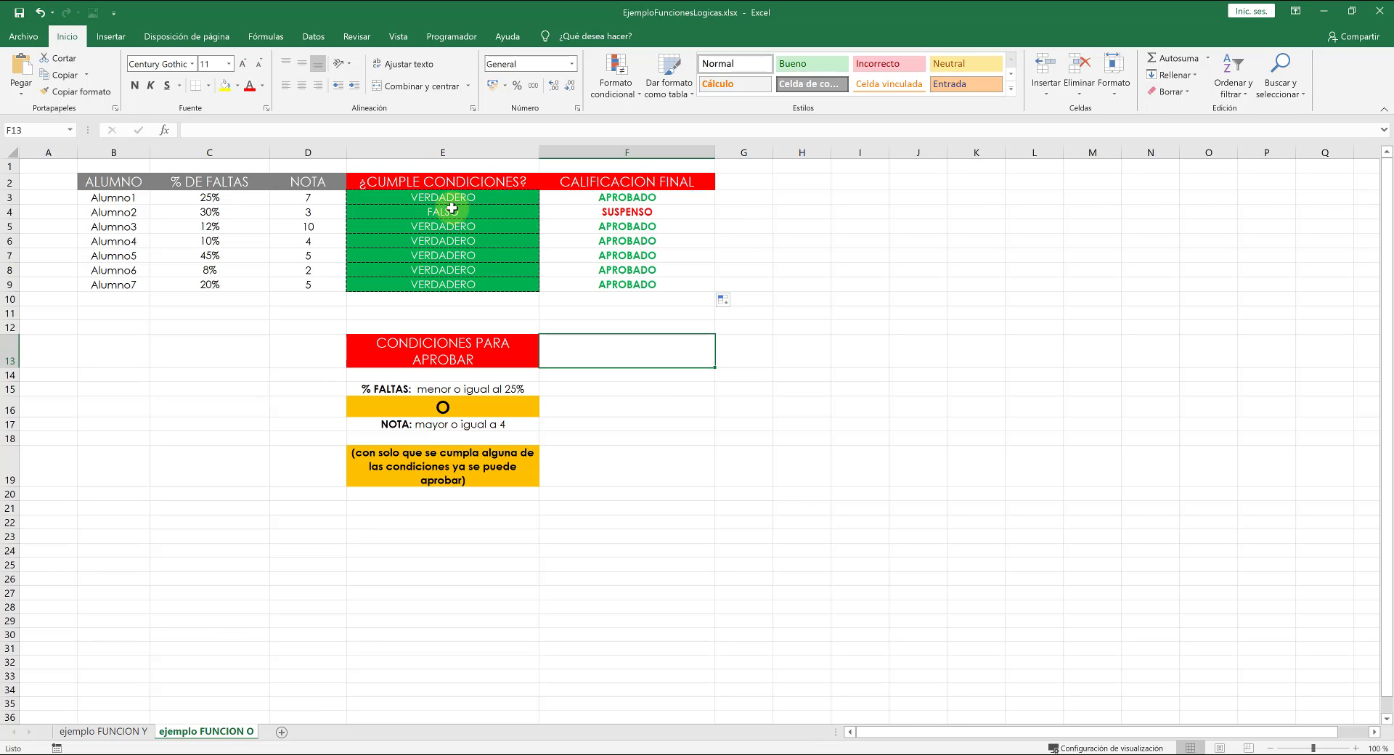
Compare the student data and final grades on the ejemplo FUNCION Y sheet with those on ejemplo FUNCION O, including Alumno2's formula in F4.
left_click(134, 735)
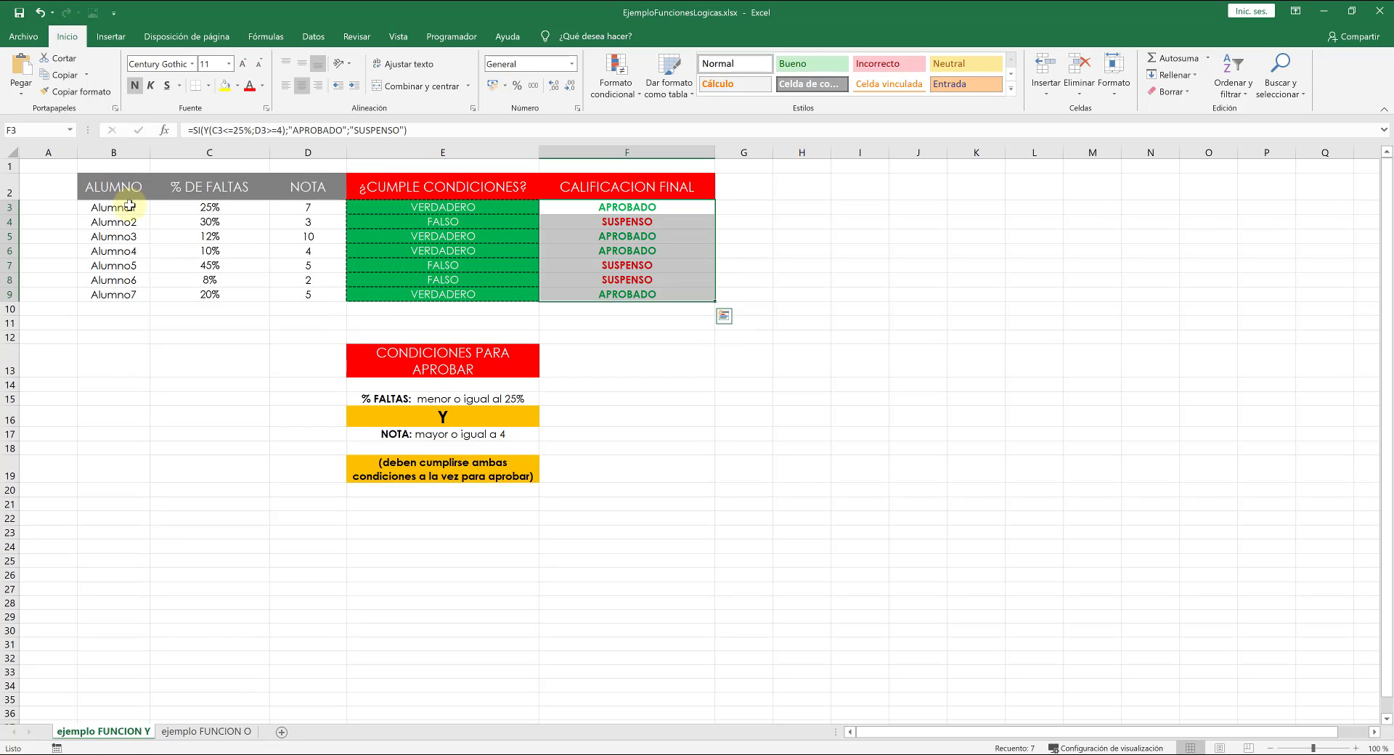
left_click_drag(135, 208, 297, 288)
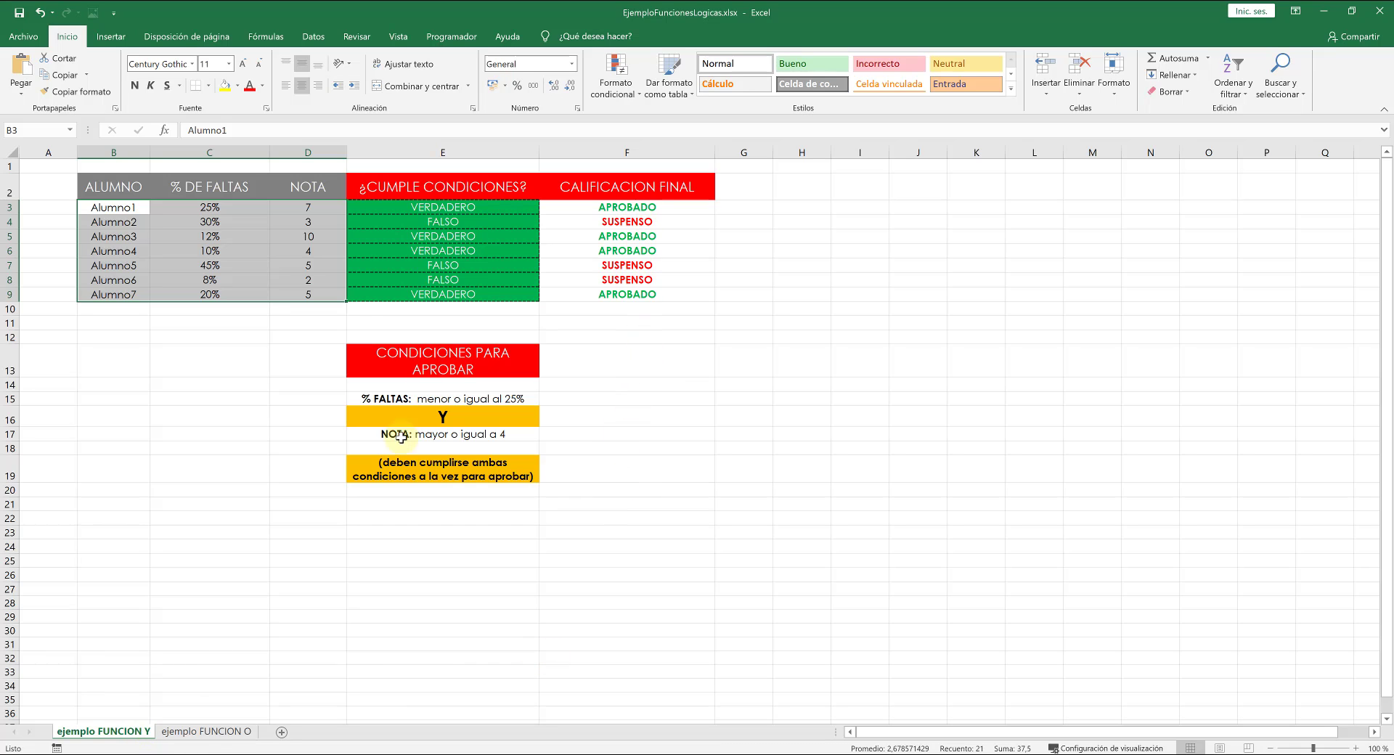
left_click(205, 731)
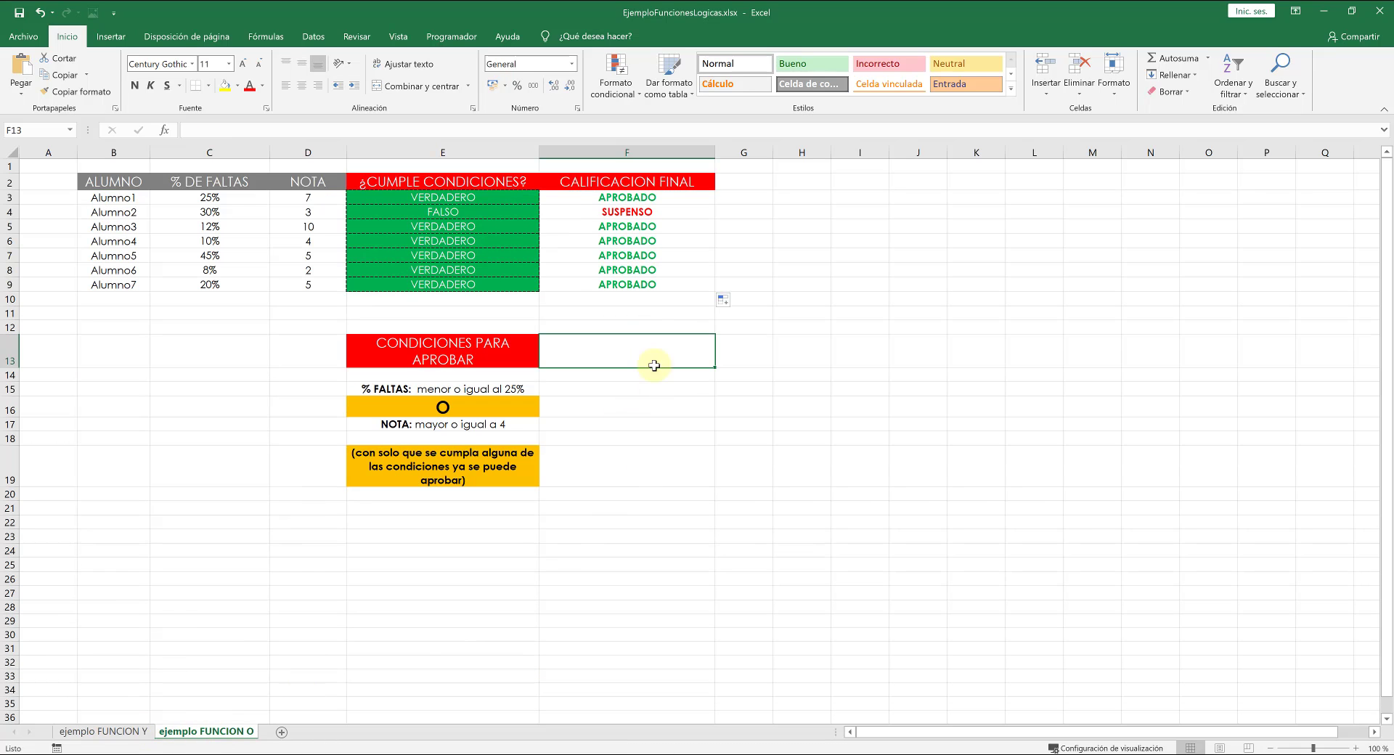
left_click(632, 213)
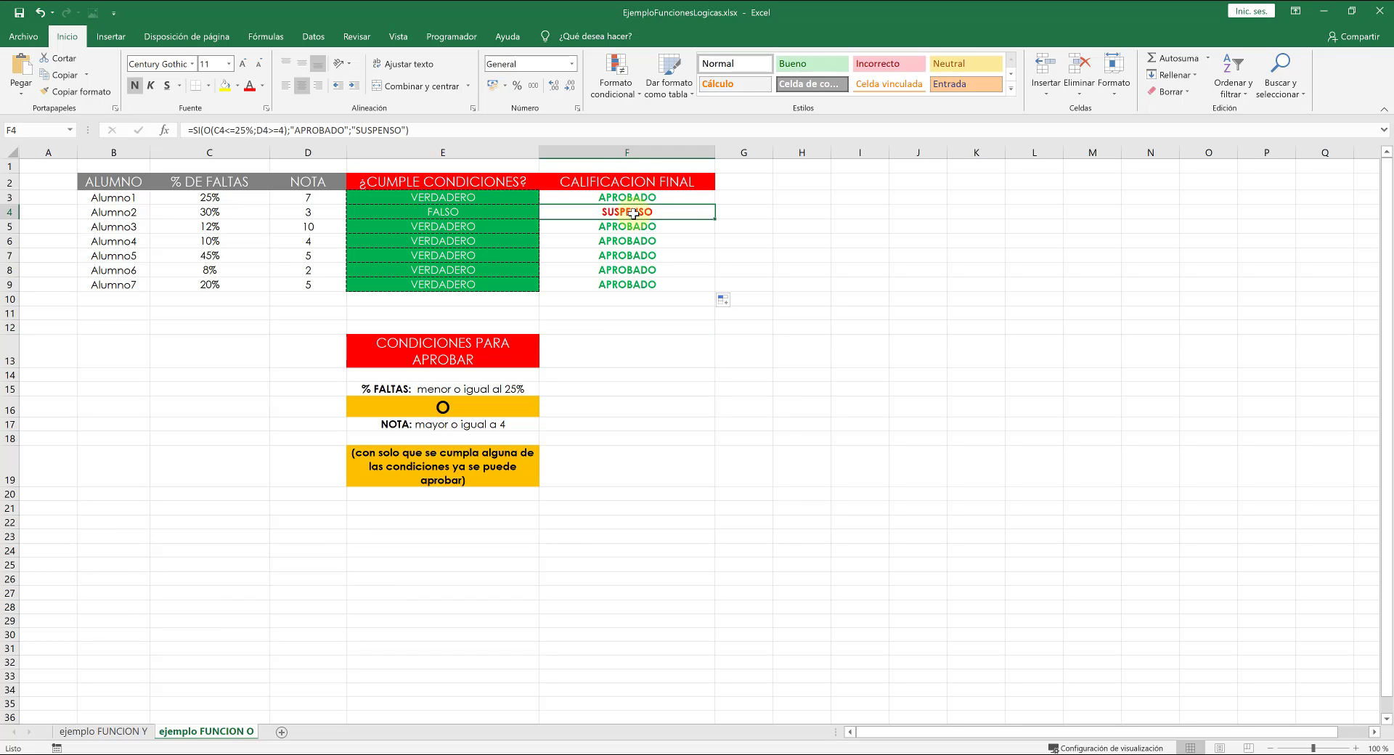